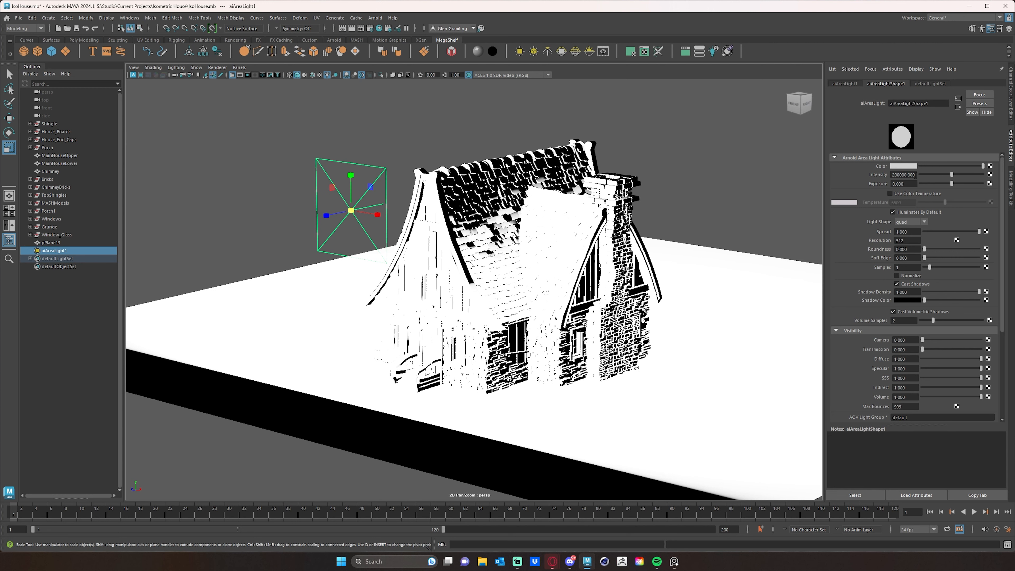
Reduce the area light's intensity, trying 50 first and settling on 10
left_click_drag(915, 176, 854, 178)
type("50")
key("Return")
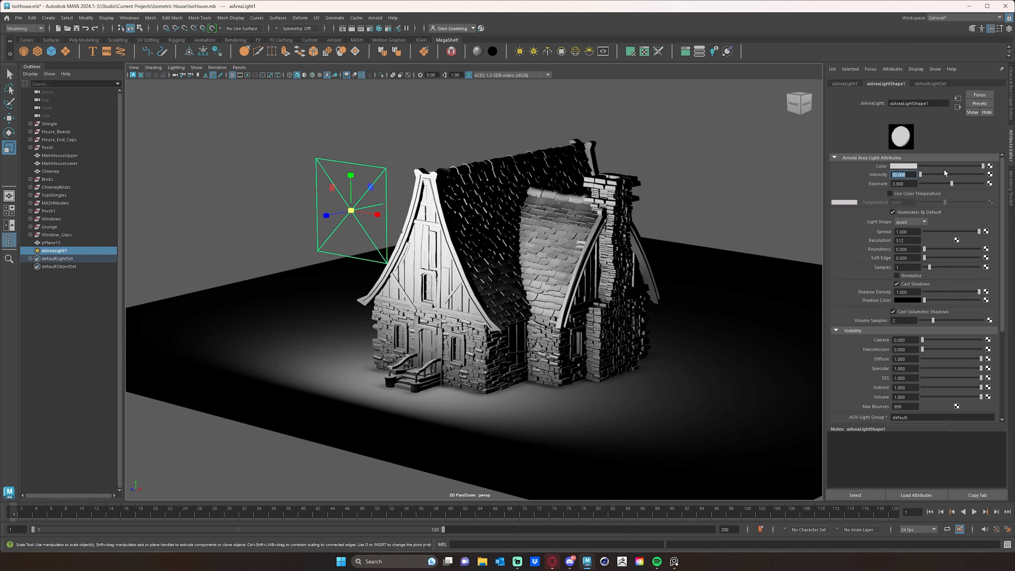
type("10")
key("Return")
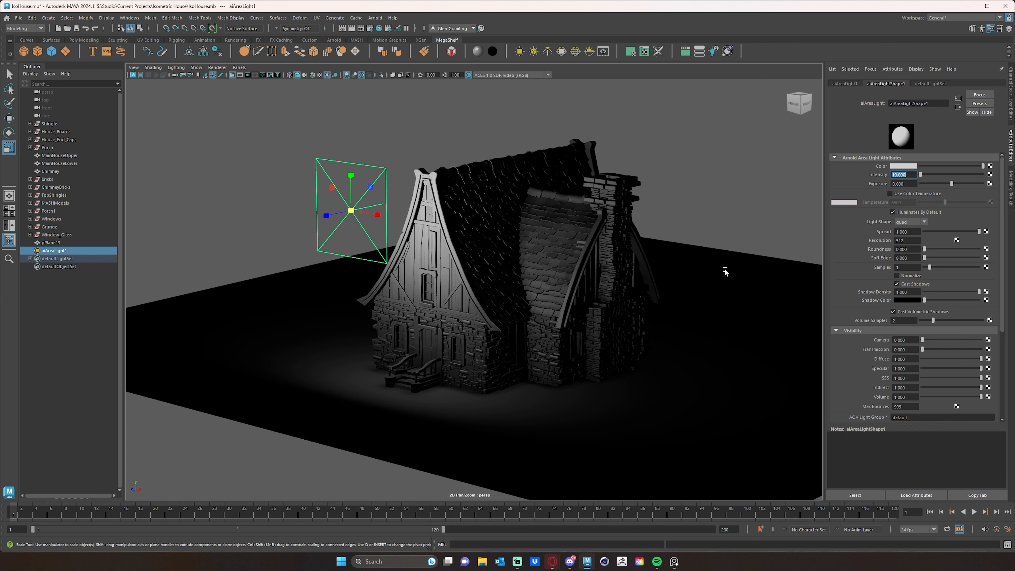
Scale the area light up uniformly to roughly two and a half times its size
left_click_drag(562, 295, 585, 300, "alt")
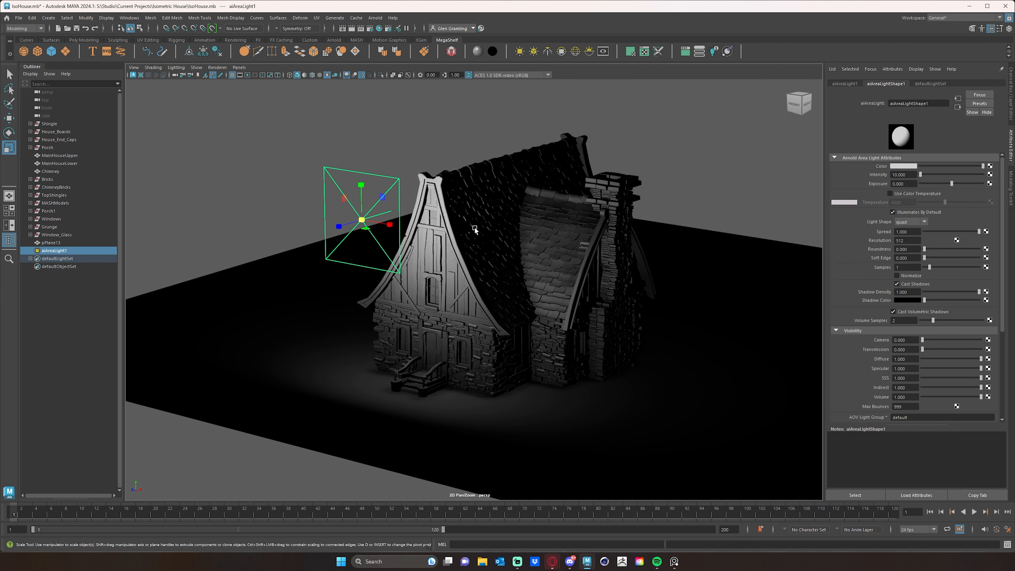
middle_click_drag(386, 180, 488, 227)
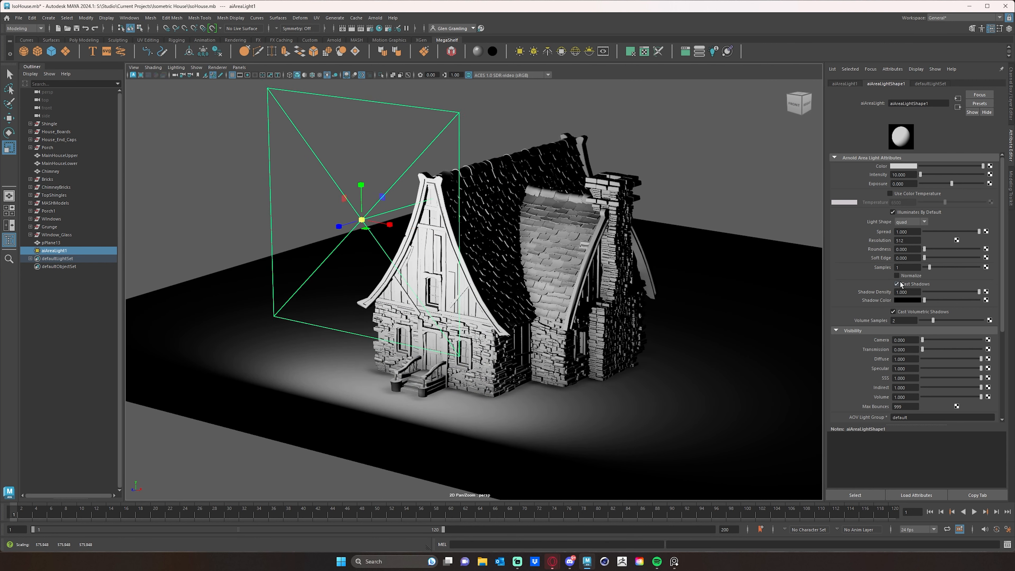
left_click_drag(526, 285, 468, 266, "alt")
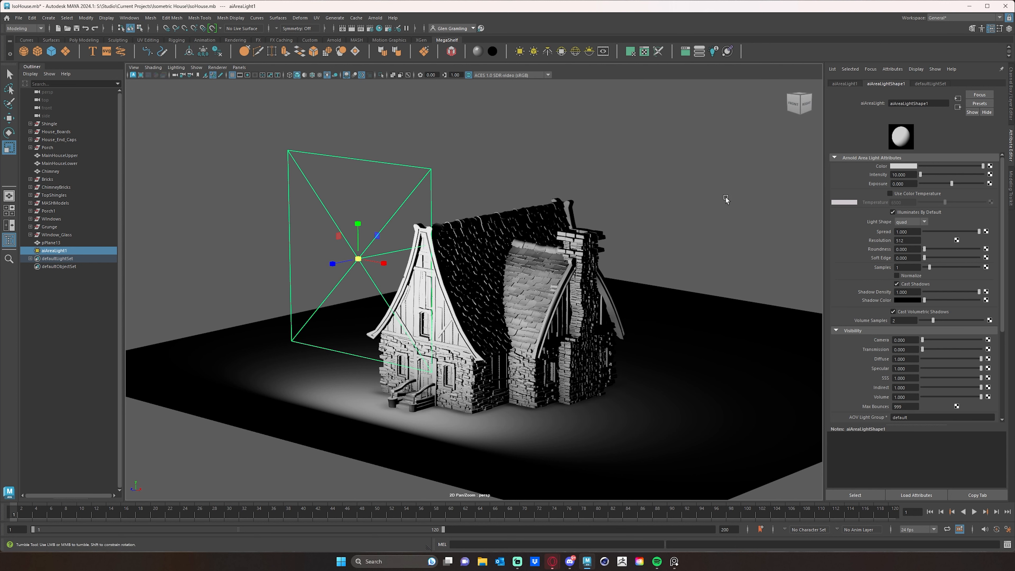
left_click_drag(724, 195, 726, 197, "alt")
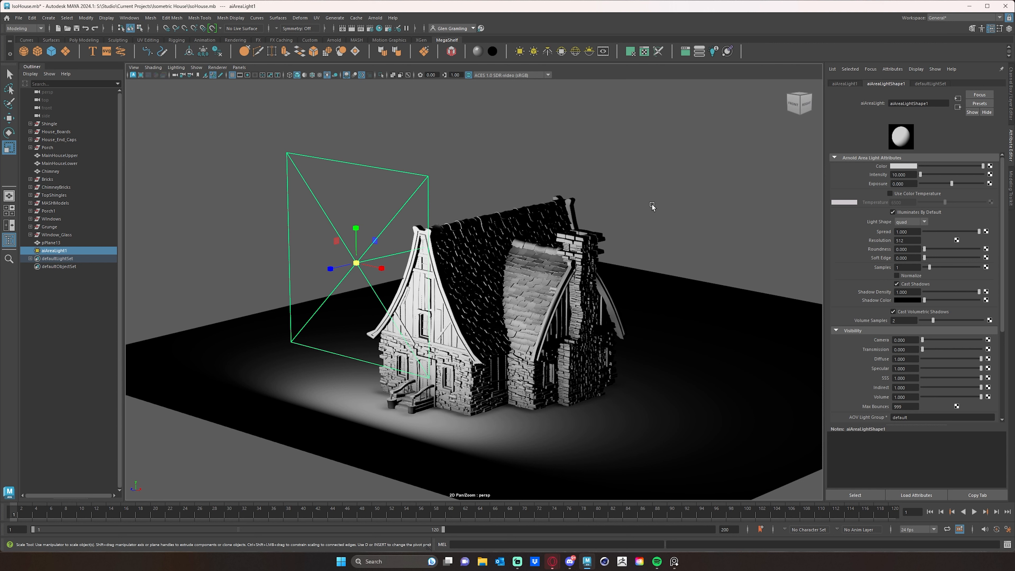
Rotate the area light to face downward and raise it above the house
key("e")
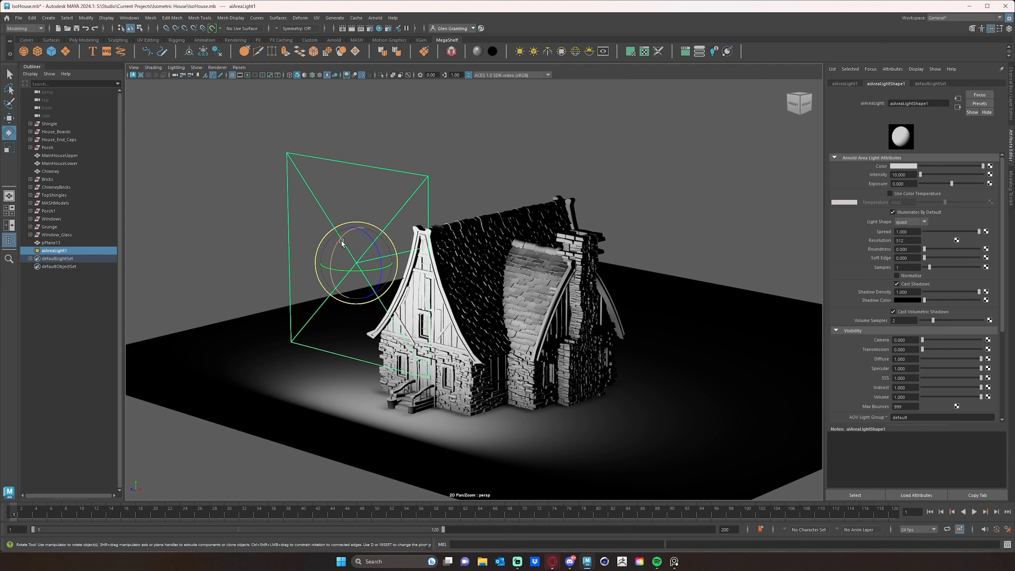
left_click_drag(341, 244, 364, 40)
key("w")
scroll(400, 194, "down", 3)
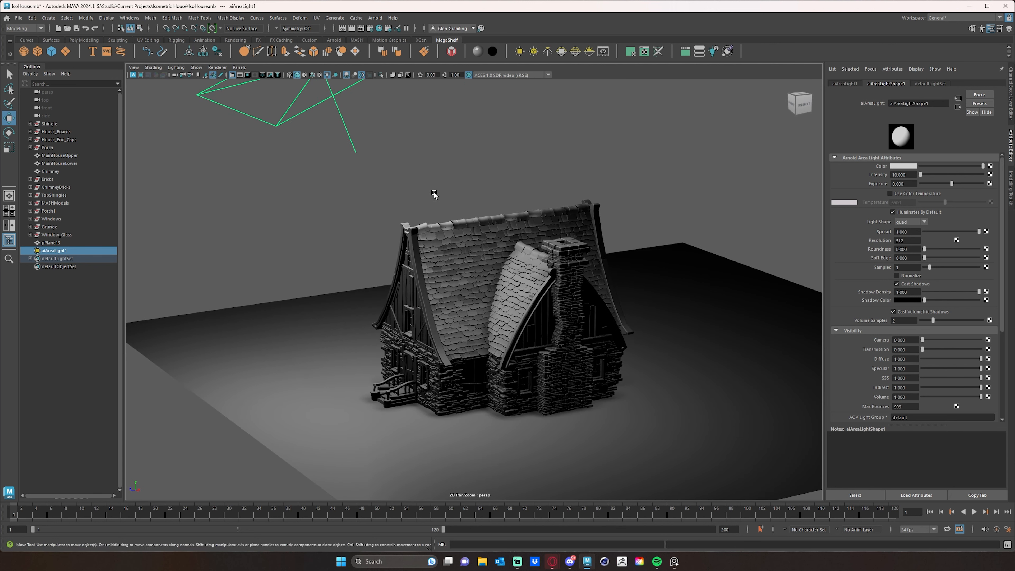
left_click_drag(431, 200, 356, 170, "alt")
left_click_drag(356, 115, 457, 171)
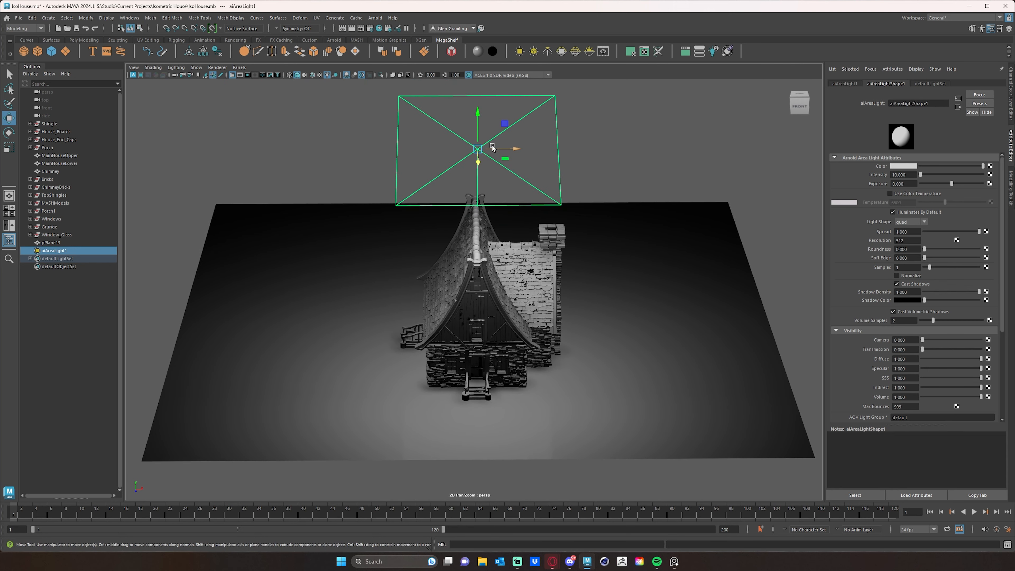
Shift the overhead area light toward the front-left of the house and angle it down at the building
left_click_drag(517, 152, 659, 284)
key("e")
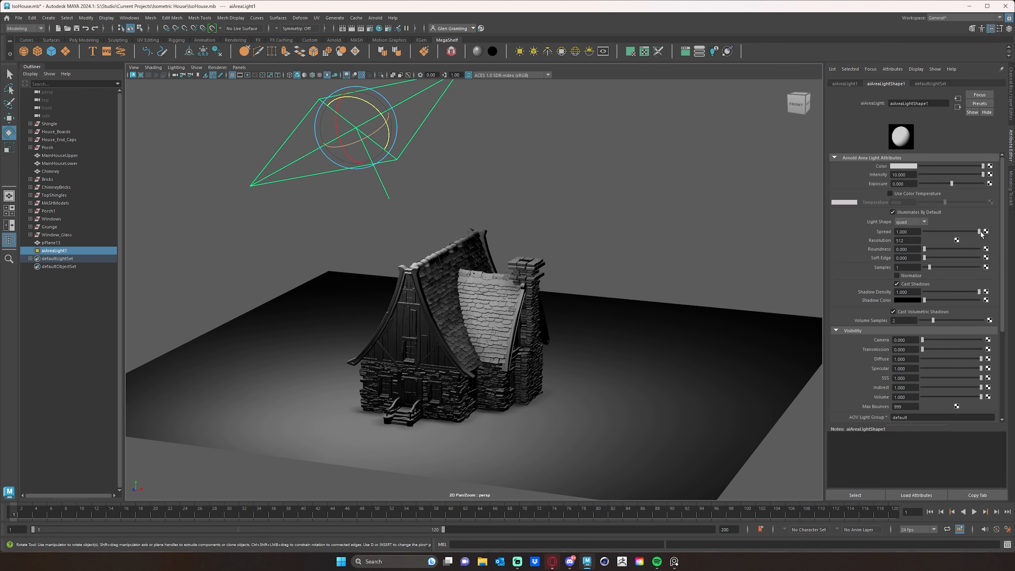
mouse_move(981, 231)
left_mouse_down()
mouse_move(924, 232)
mouse_move(998, 240)
left_mouse_up()
left_click_drag(709, 265, 429, 159, "alt")
key("w")
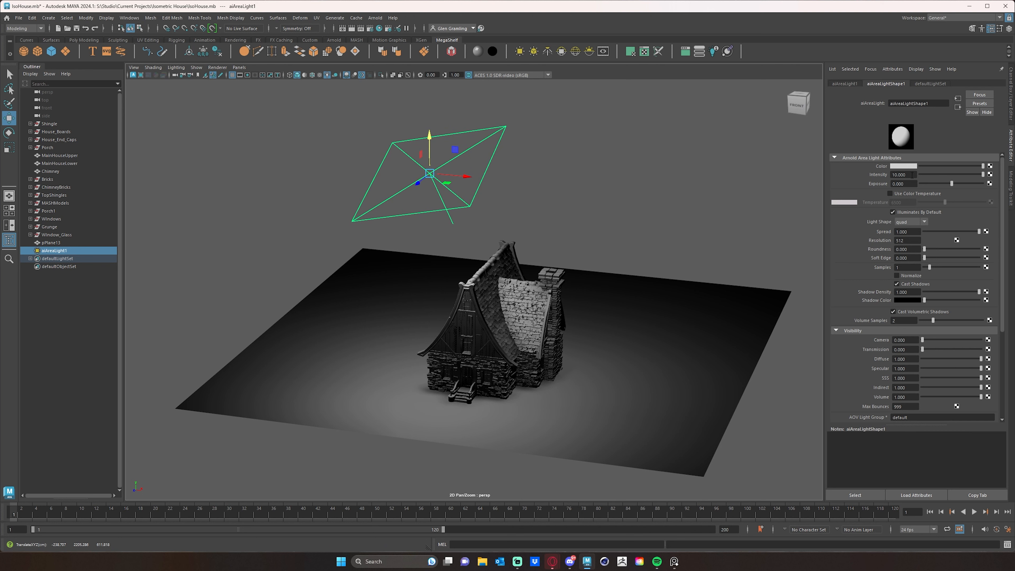
Raise the overhead area light's intensity, trying 15 first and settling on 20
left_click(904, 175)
type("15")
key("Return")
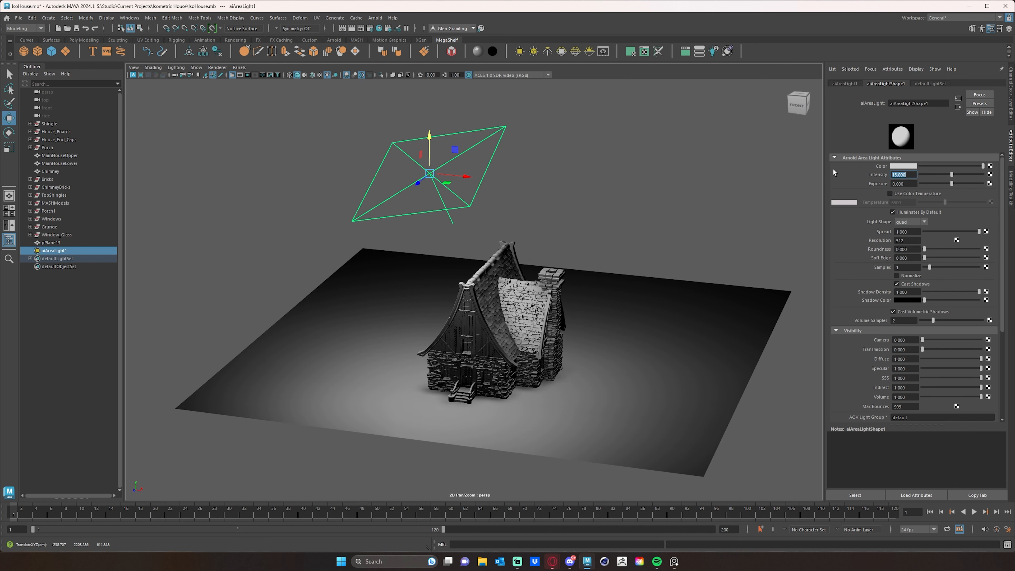
type("20")
key("Return")
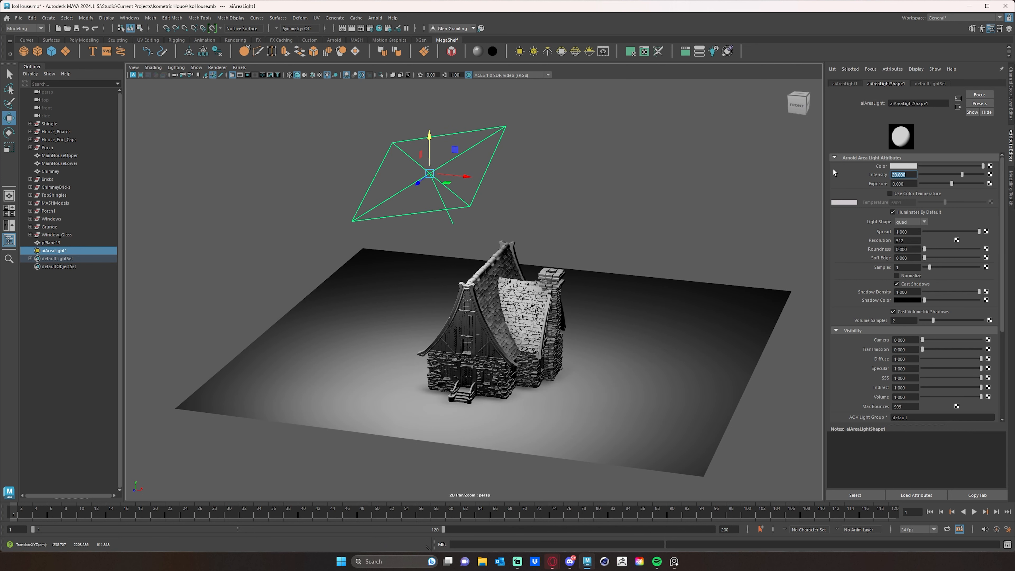
left_click_drag(482, 213, 498, 189, "alt")
middle_click_drag(498, 190, 515, 205, "alt")
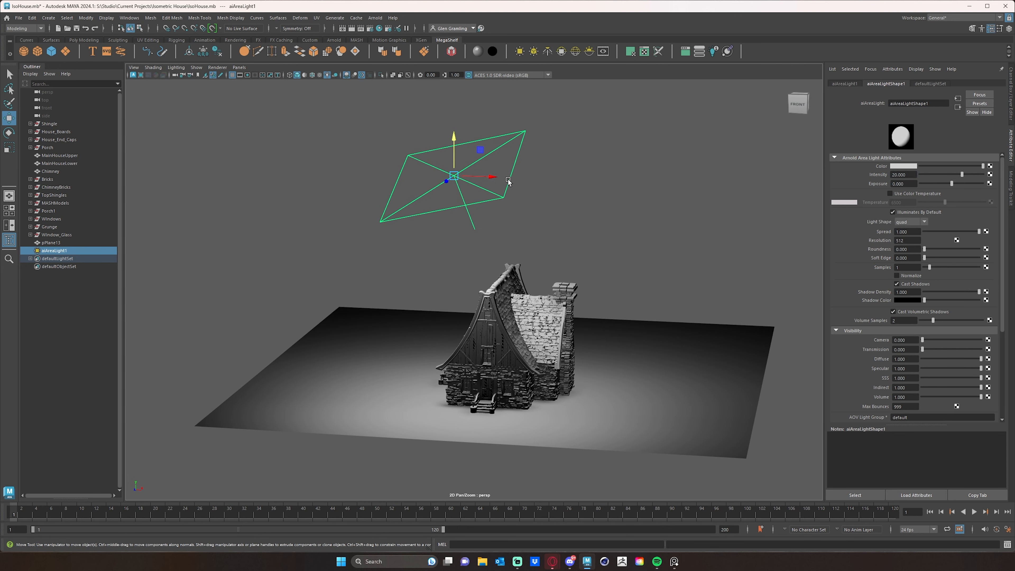
Duplicate the overhead area light
key("ctrl+d")
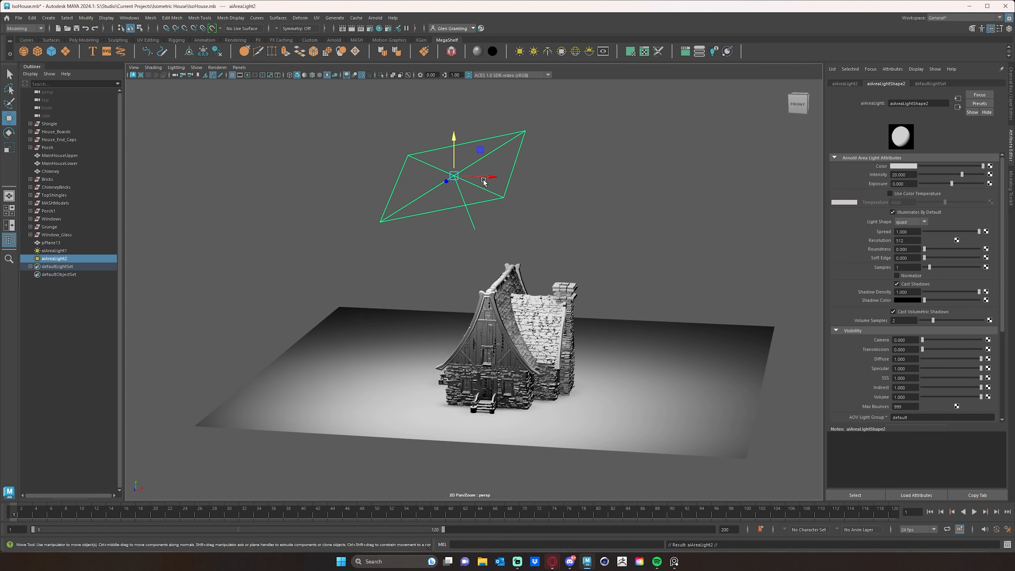
left_click_drag(484, 182, 390, 172)
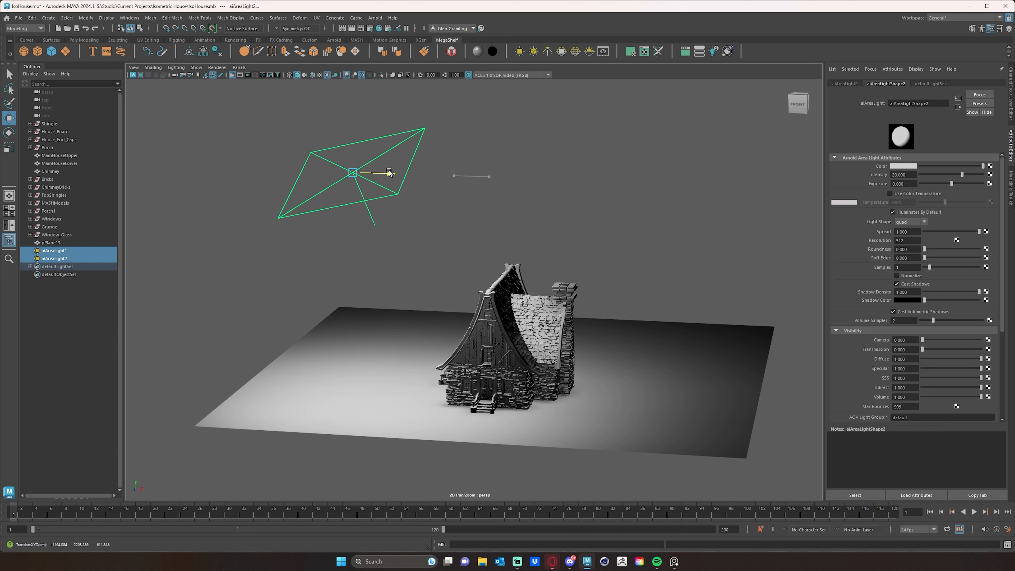
key("ctrl+z")
key("ctrl+z")
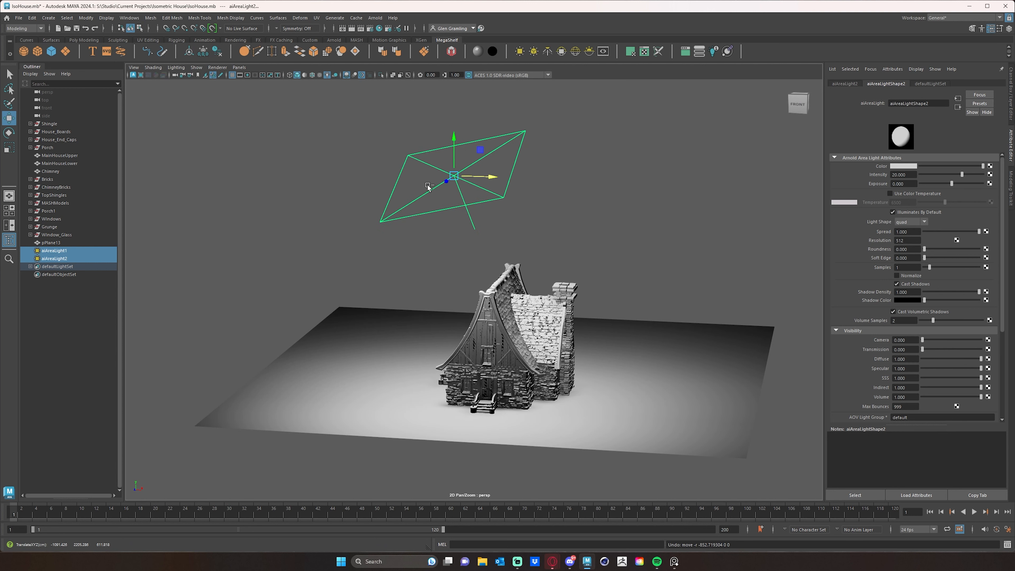
Place only the duplicated light low on the left side of the house, facing the building, and lower its intensity to about 6.9
left_click(54, 258)
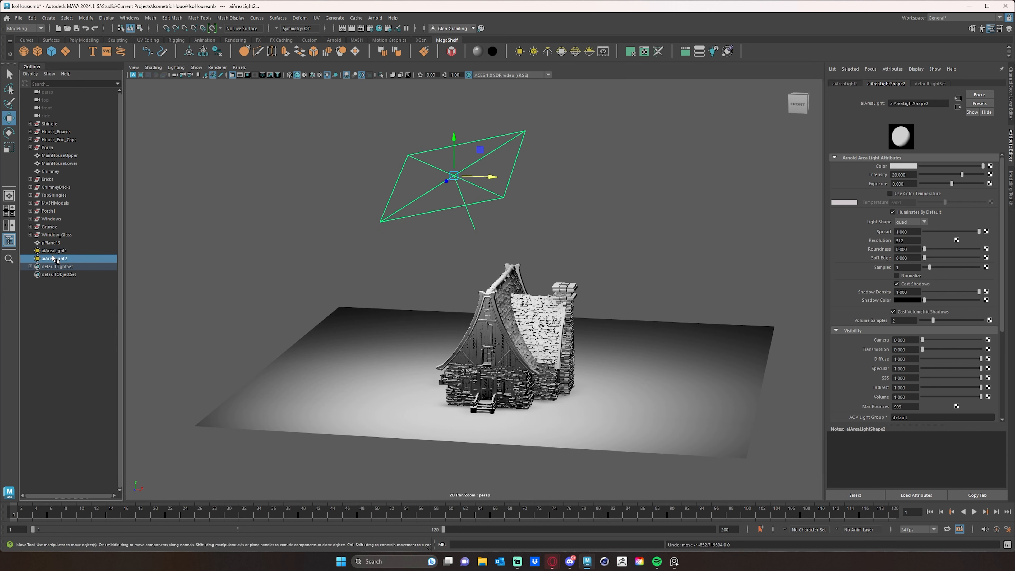
left_click_drag(482, 180, 368, 176)
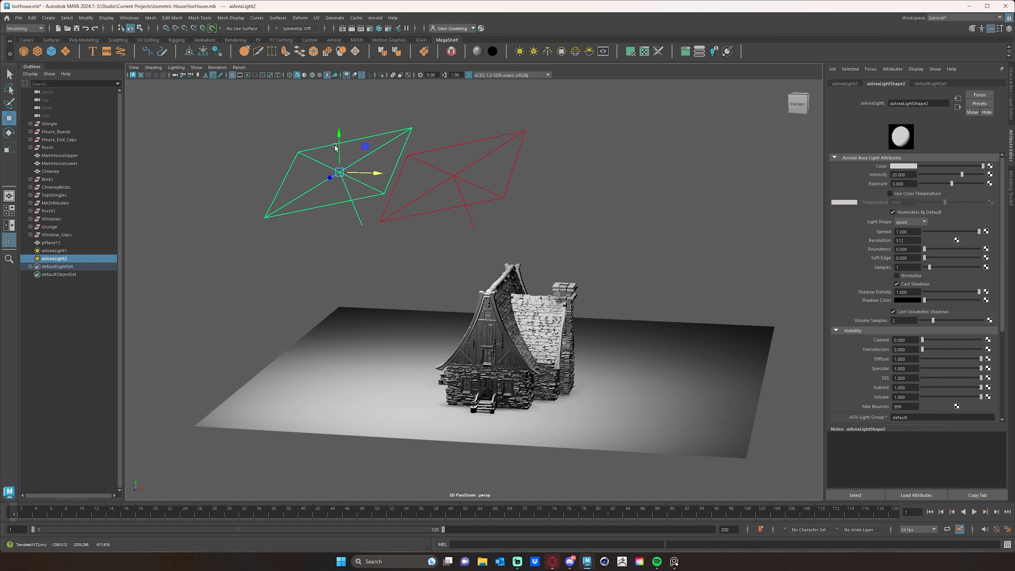
left_click_drag(335, 147, 432, 416)
key("e")
key("w")
key("e")
key("w")
left_click(316, 357)
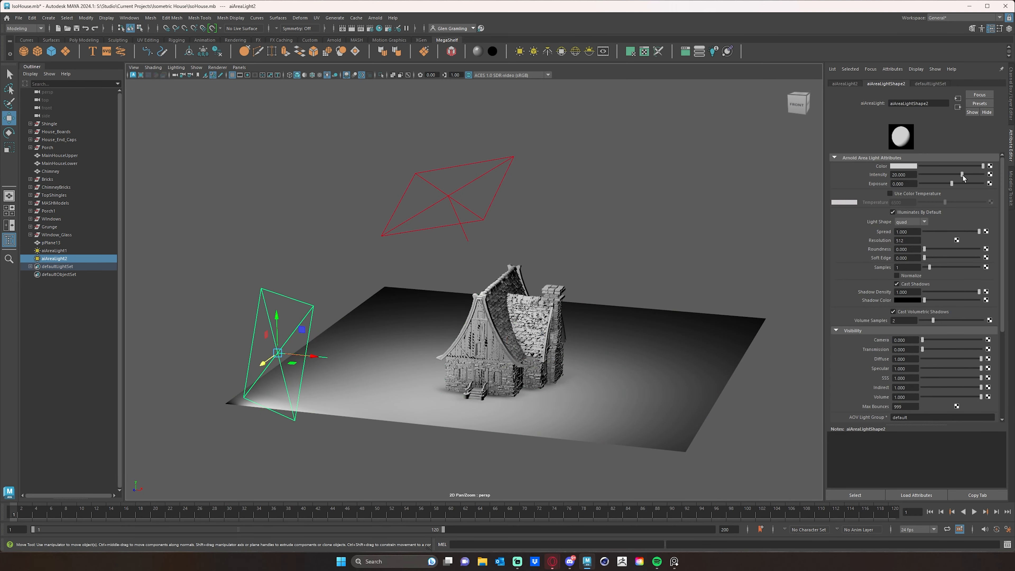
left_click_drag(962, 178, 936, 175)
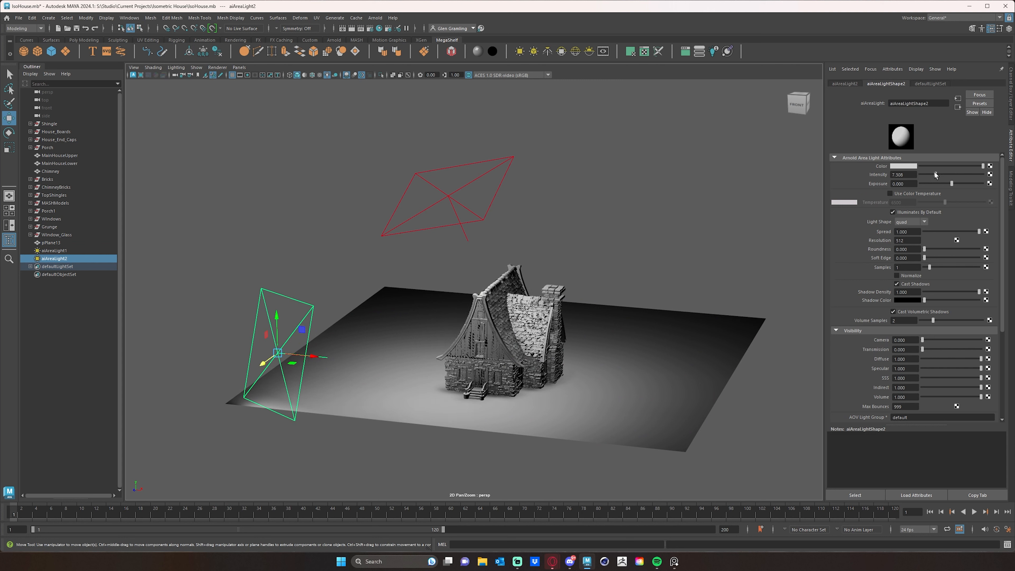
Duplicate the left side light, move the copy across to the right side of the house and rotate it to face the building
middle_click_drag(371, 326, 404, 310, "alt")
key("ctrl+d")
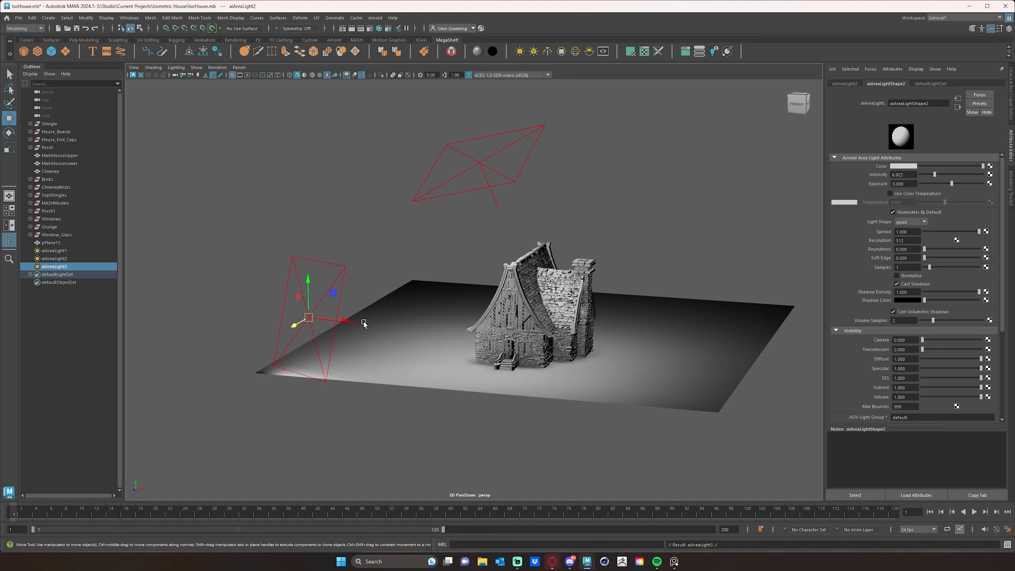
left_click_drag(340, 319, 748, 345)
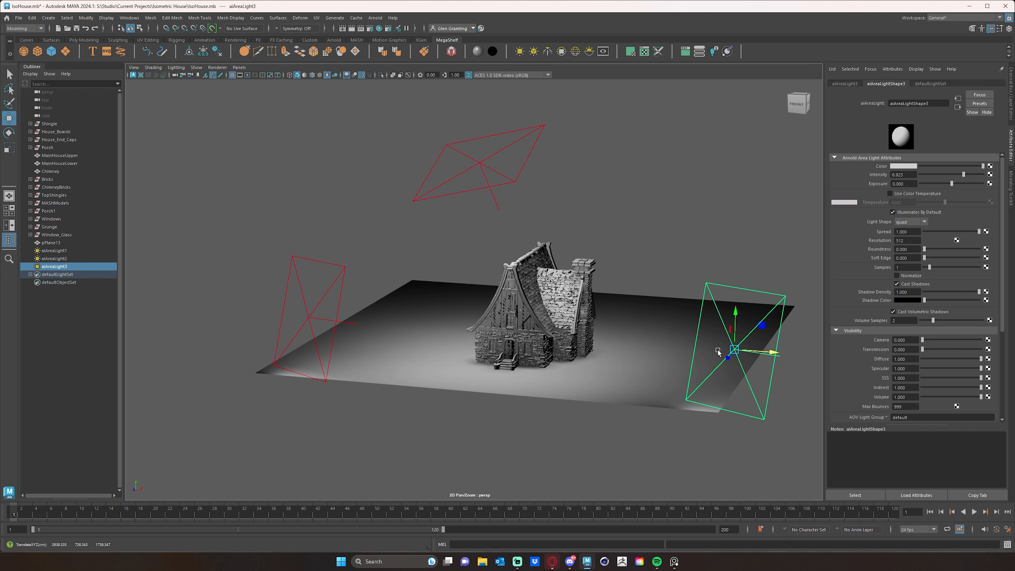
middle_click_drag(719, 344, 450, 328, "alt")
key("e")
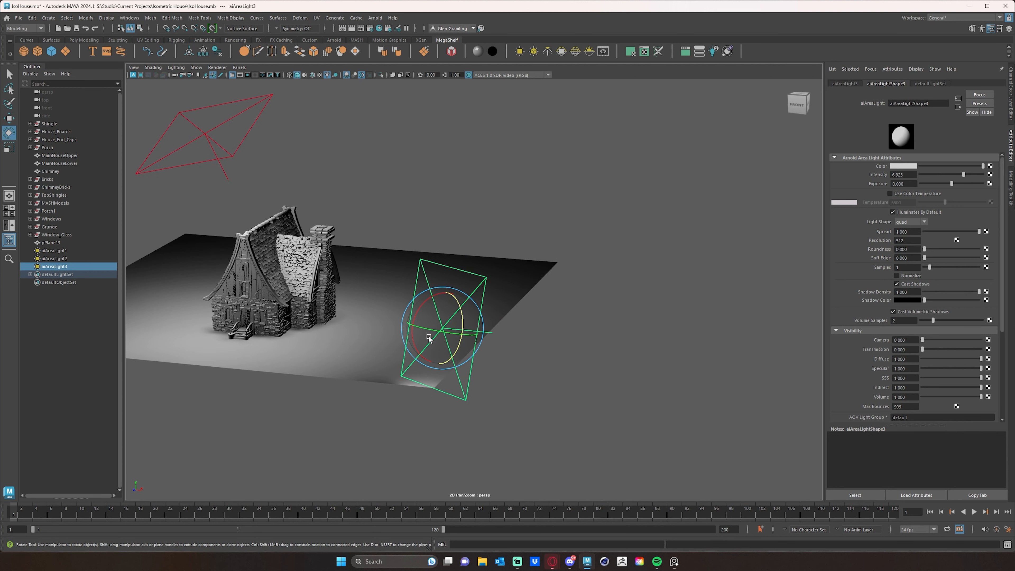
left_click_drag(447, 331, 460, 305)
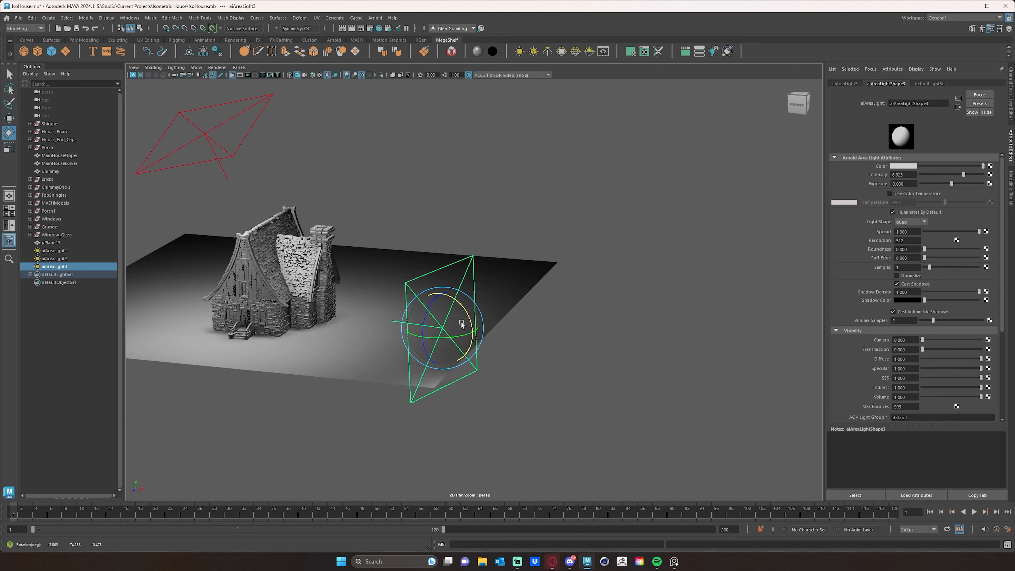
key("w")
Examine the lighting on the house's front, roof and chimney up close from several angles
left_click_drag(460, 318, 430, 327, "alt")
left_click_drag(292, 368, 290, 335, "alt")
middle_click_drag(343, 324, 443, 342, "alt")
left_click_drag(442, 341, 437, 355, "alt")
right_click_drag(437, 355, 537, 351, "alt")
middle_click_drag(537, 351, 557, 323, "alt")
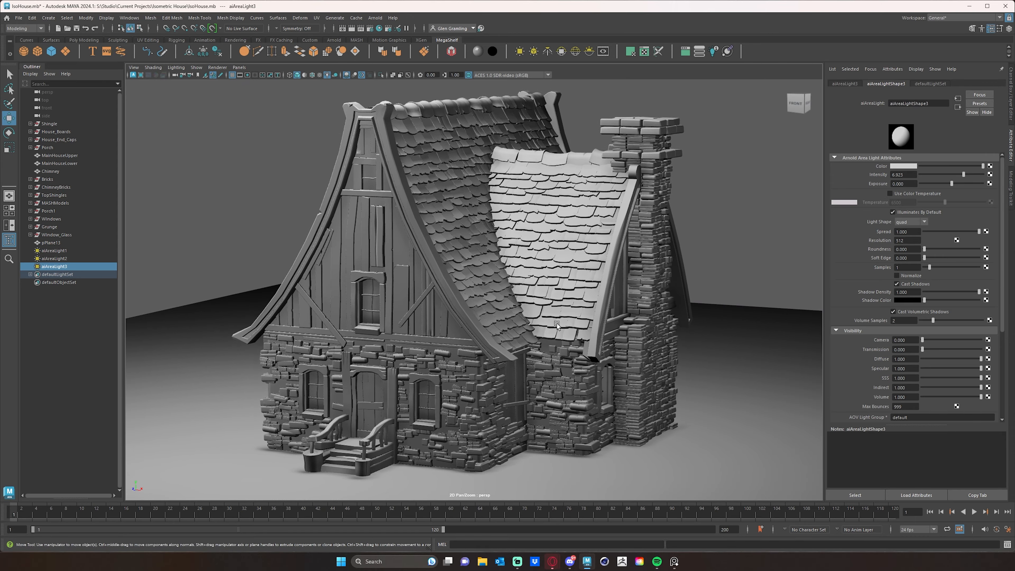
left_click_drag(556, 323, 558, 326, "alt")
middle_click_drag(565, 312, 568, 329, "alt")
right_click_drag(627, 328, 583, 326, "alt")
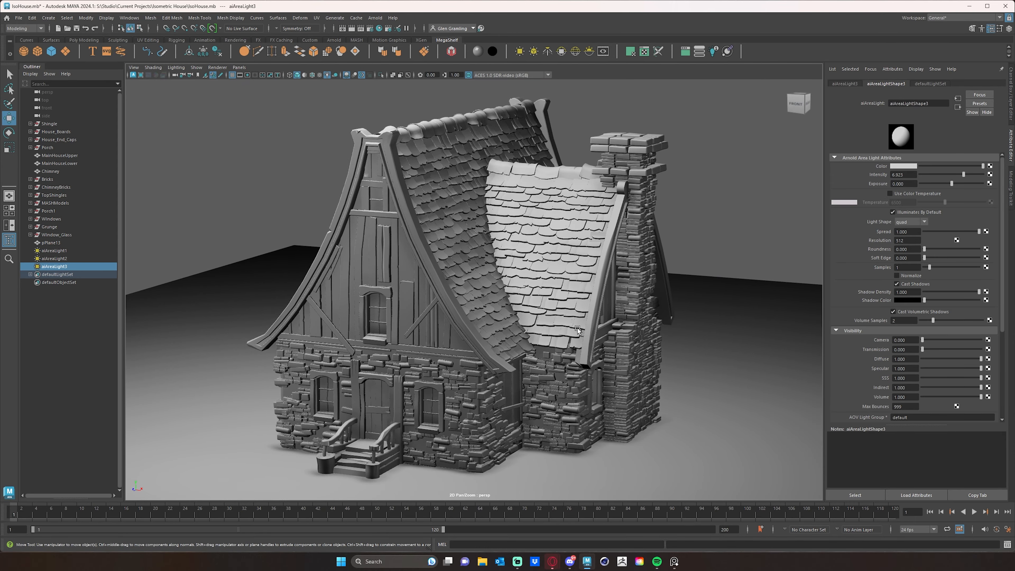
left_click_drag(577, 328, 557, 369, "alt")
right_click_drag(556, 369, 589, 343, "alt")
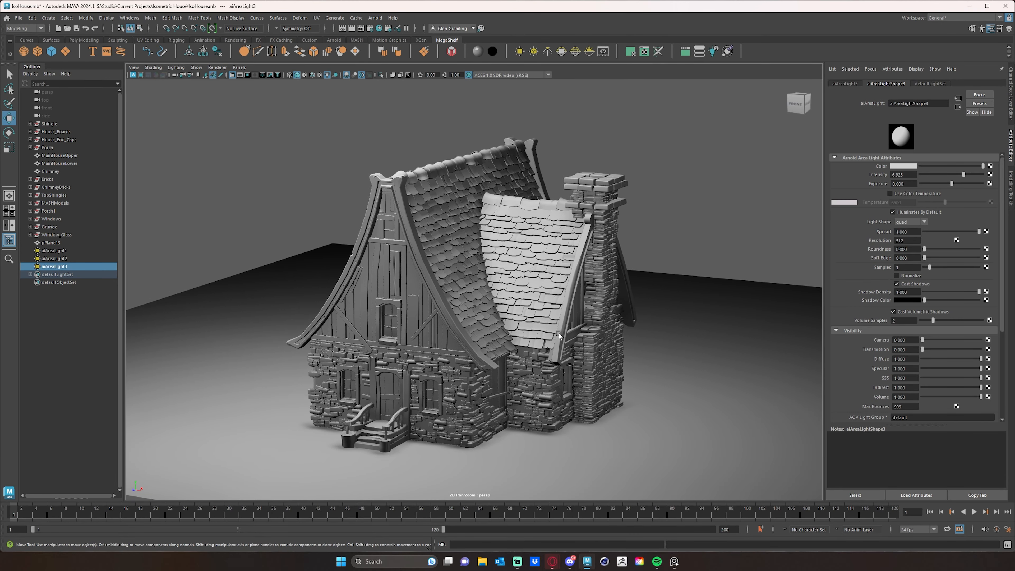
left_click_drag(507, 314, 439, 314, "alt")
scroll(460, 318, "up", 2)
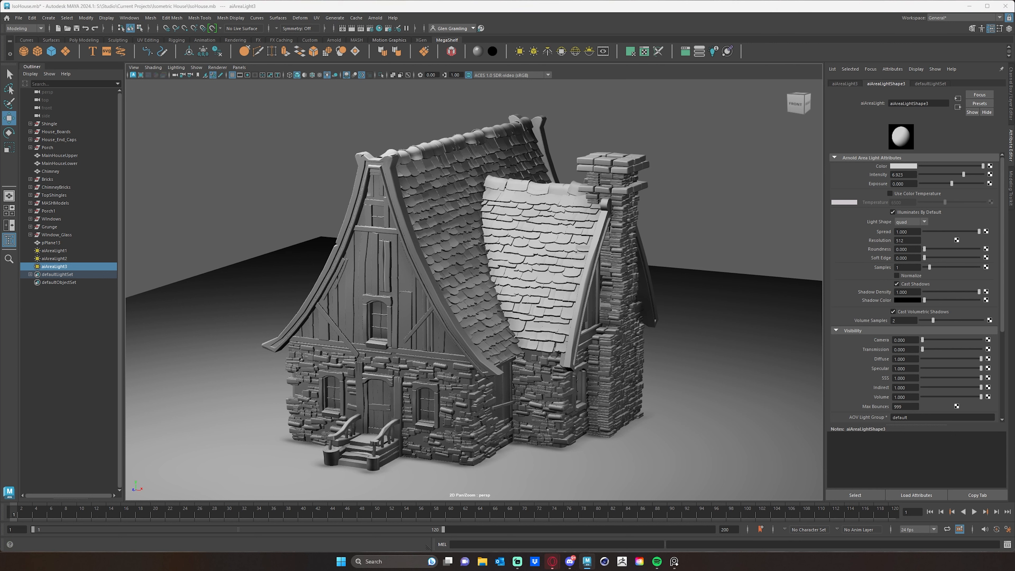
Review the Arnold render settings, including the common output and image size options and the system render device
left_click_drag(187, 138, 464, 112)
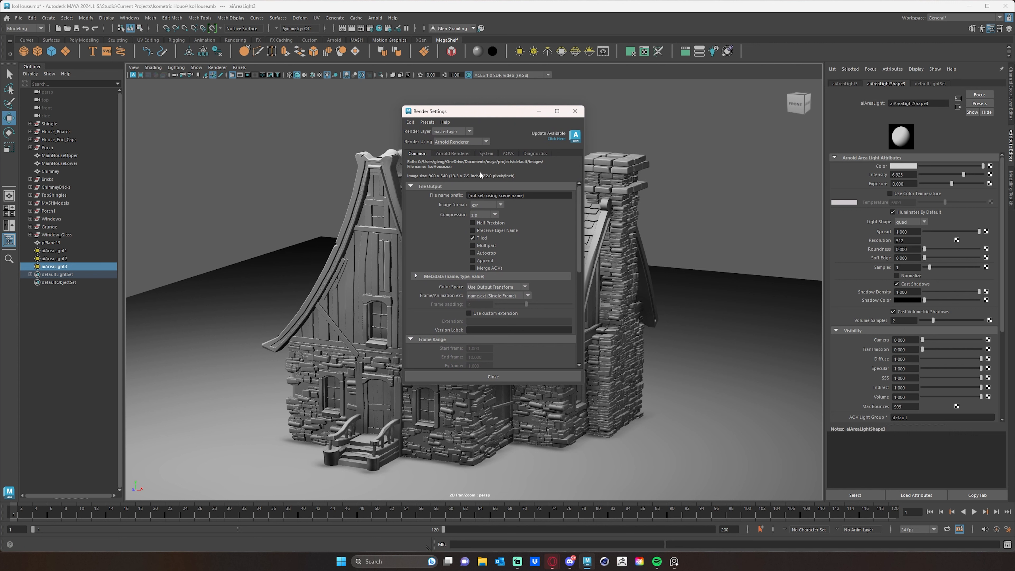
left_click_drag(580, 228, 580, 287)
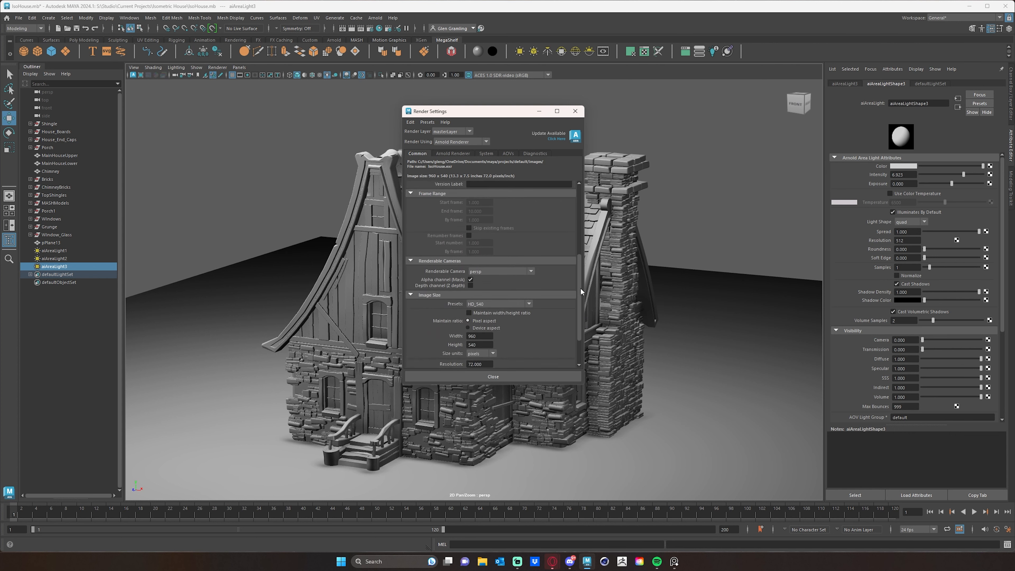
left_click(443, 153)
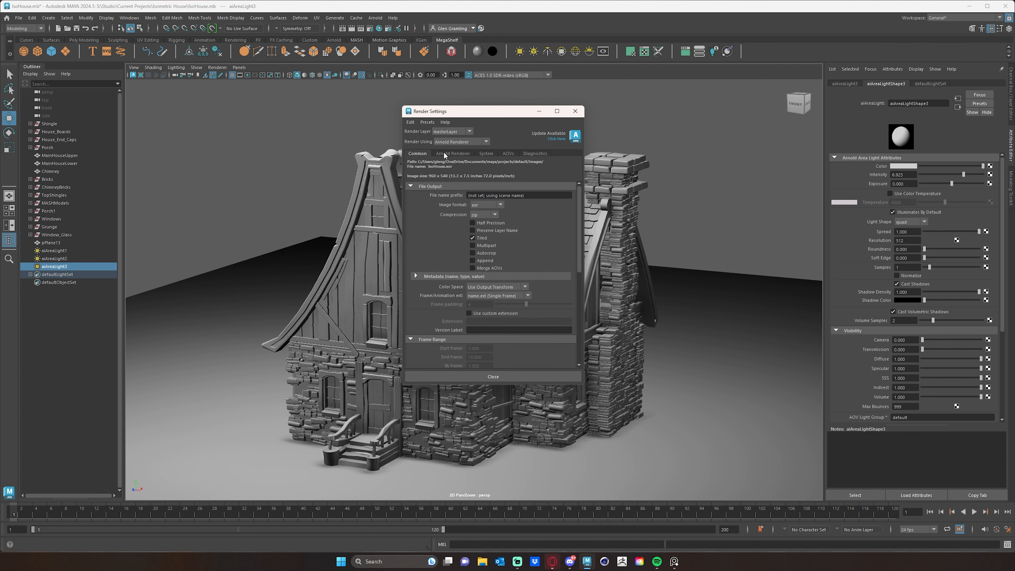
left_click(483, 153)
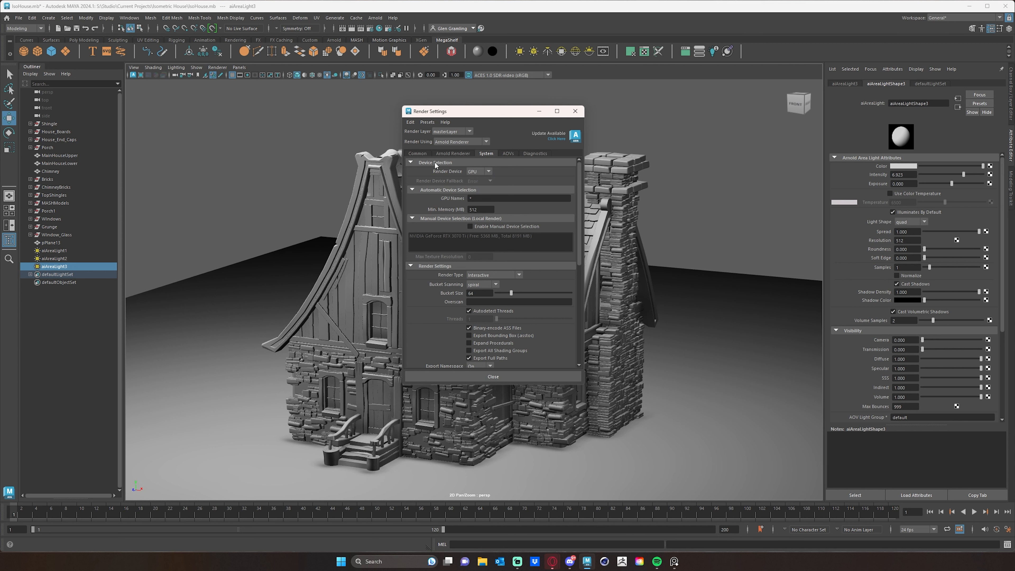
left_click_drag(488, 116, 497, 116)
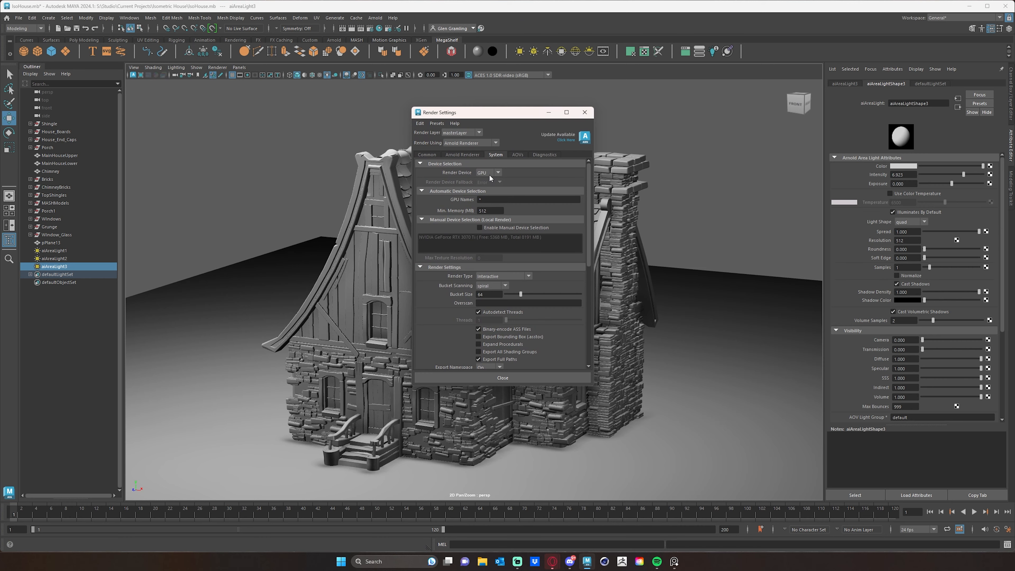
left_click_drag(514, 114, 488, 109)
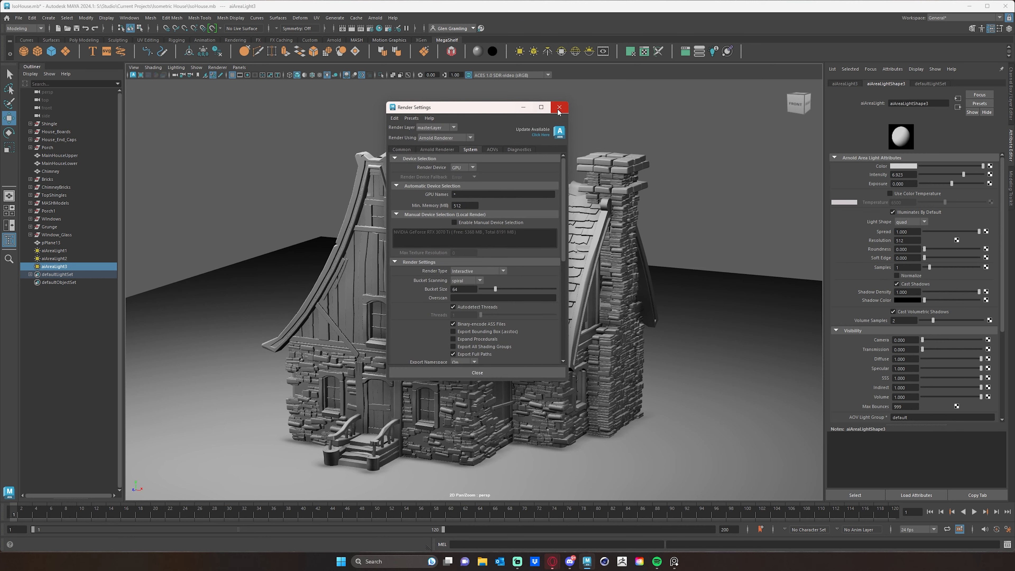
Close the render settings and preview the lit house with an Arnold GPU render in the viewport
left_click(560, 108)
left_click_drag(462, 208, 467, 212, "alt")
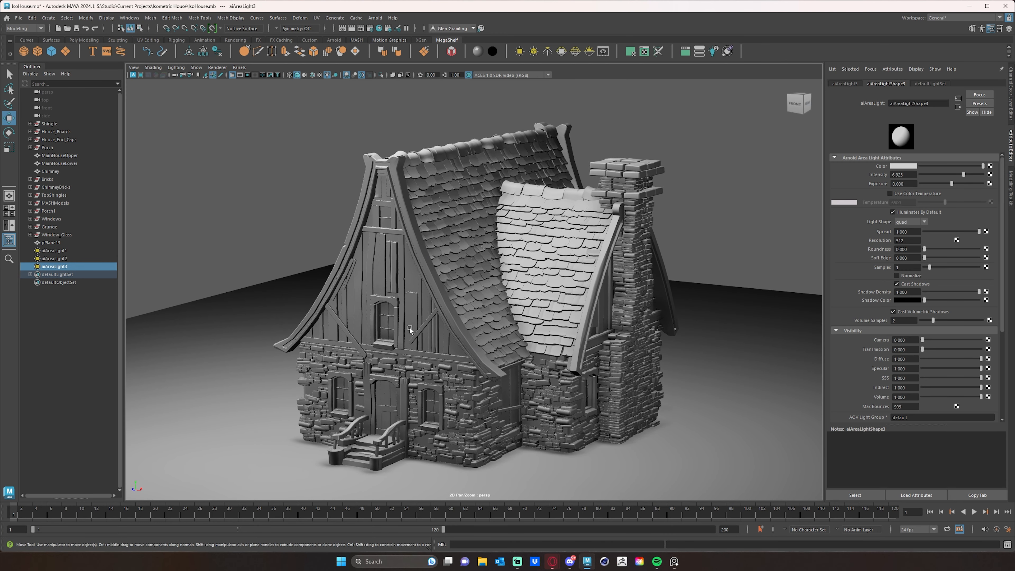
left_click(133, 76)
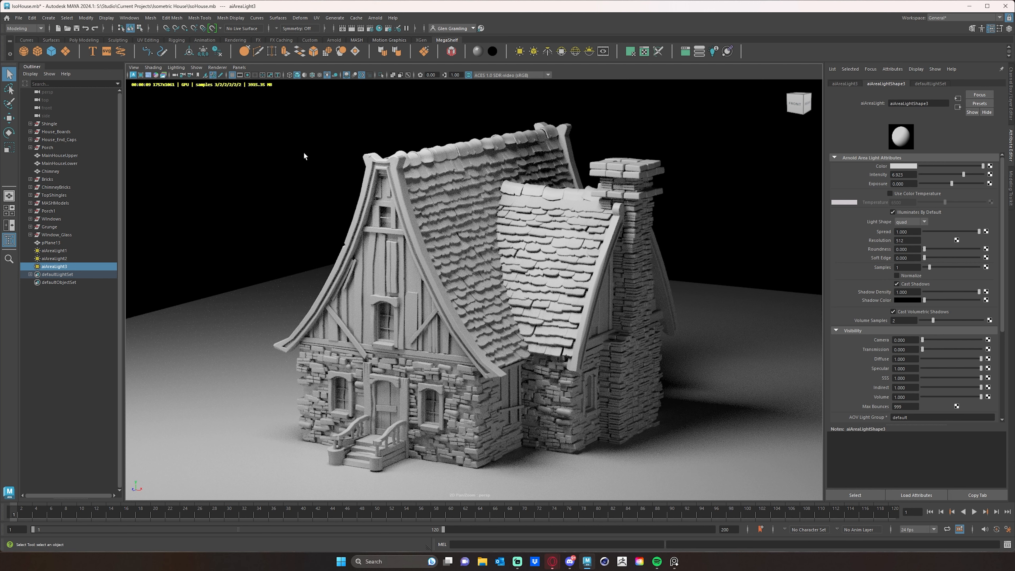
left_click_drag(533, 344, 515, 320, "alt")
scroll(508, 316, "up", 3)
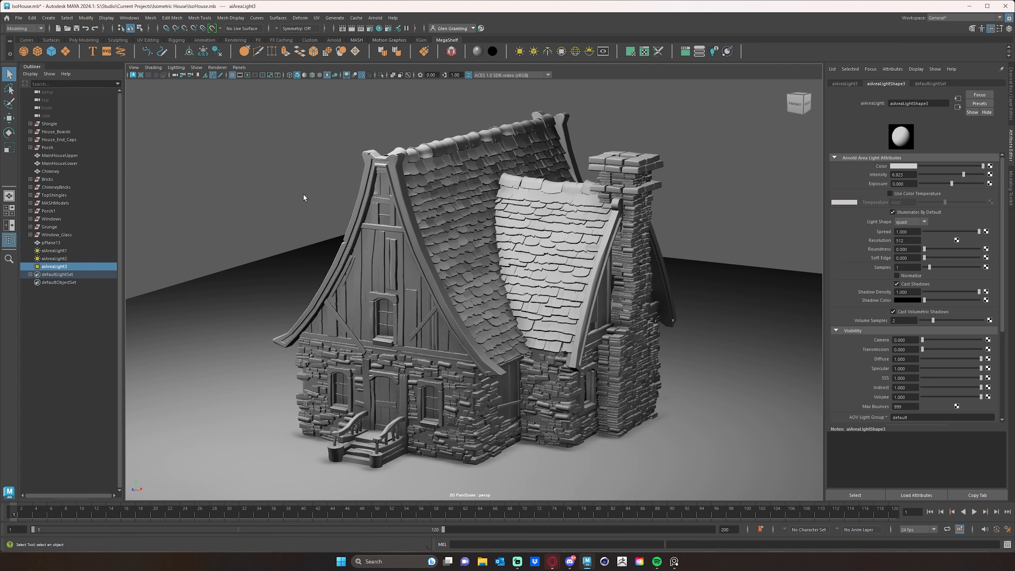
Switch the Arnold render device to CPU and run a preview render of the house in the viewport, stopping it after viewing
left_click(379, 29)
left_click(462, 167)
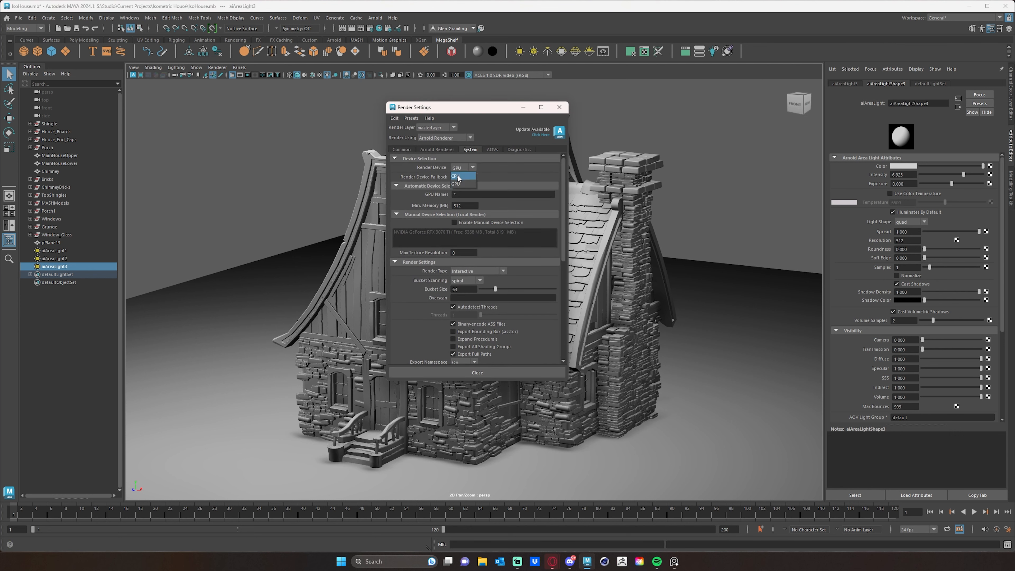
left_click(459, 176)
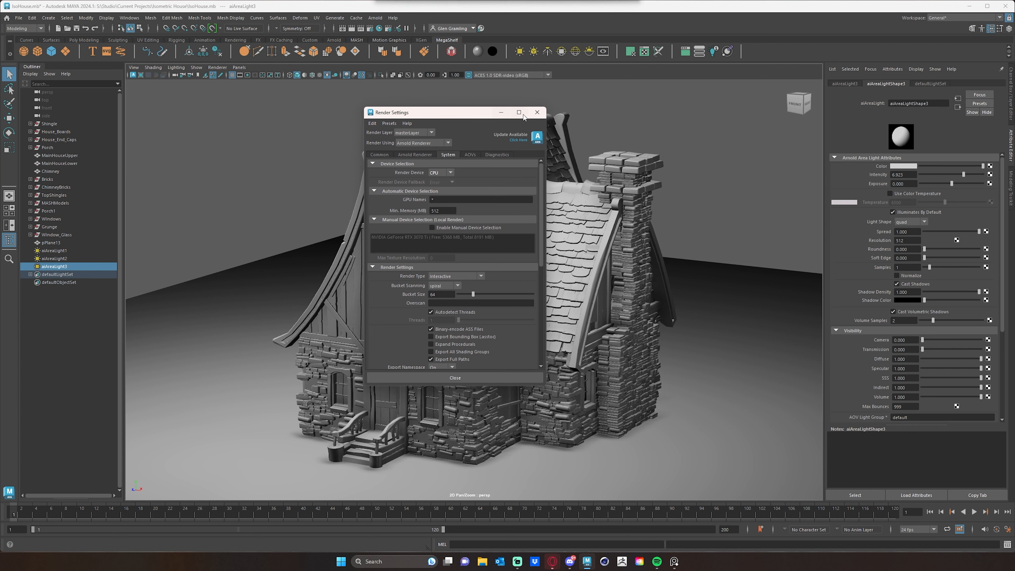
left_click(559, 107)
left_click(133, 75)
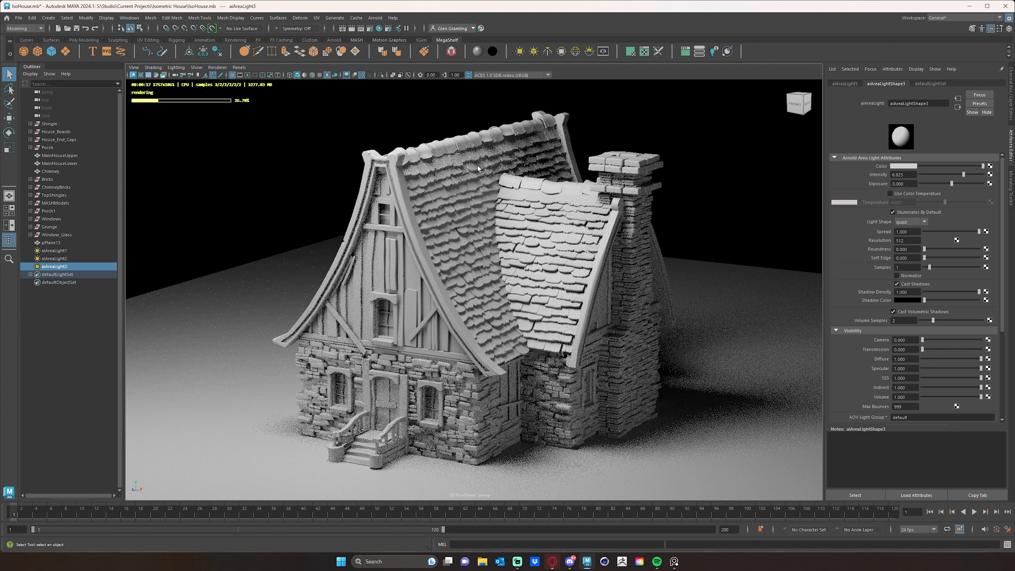
left_click(133, 75)
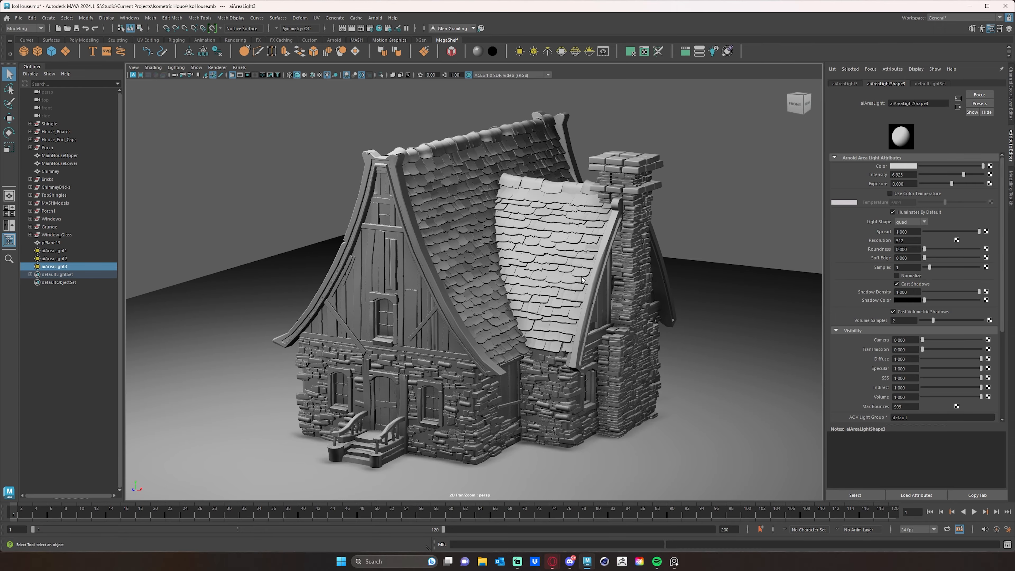
Examine the roof shingles and chimney up close, including a single ridge shingle, and view the house and its lights from several angles
right_click_drag(583, 280, 719, 226, "alt")
middle_click_drag(719, 226, 635, 380, "alt")
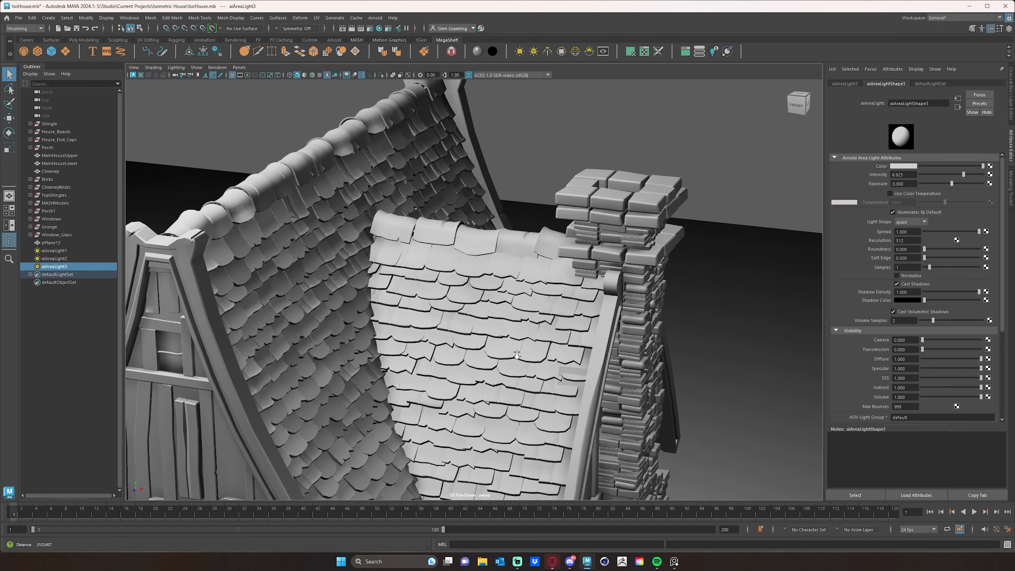
right_click_drag(636, 380, 759, 340, "alt")
middle_click_drag(759, 340, 508, 256, "alt")
left_click_drag(508, 256, 500, 320, "alt")
left_click(492, 258)
key("w")
scroll(349, 310, "down", 3)
scroll(628, 285, "down", 5)
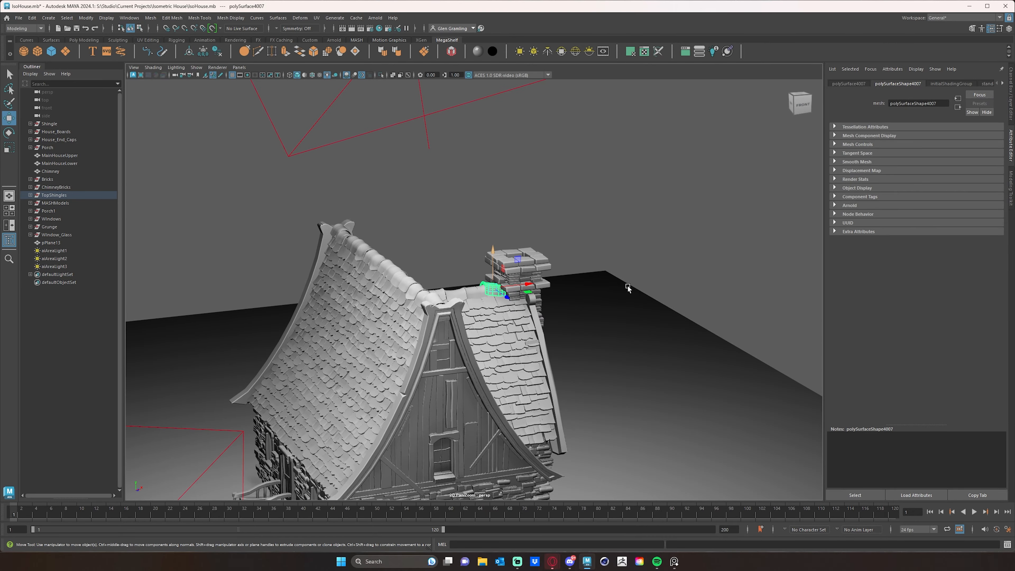
left_click_drag(628, 285, 512, 275, "alt")
scroll(510, 303, "up", 2)
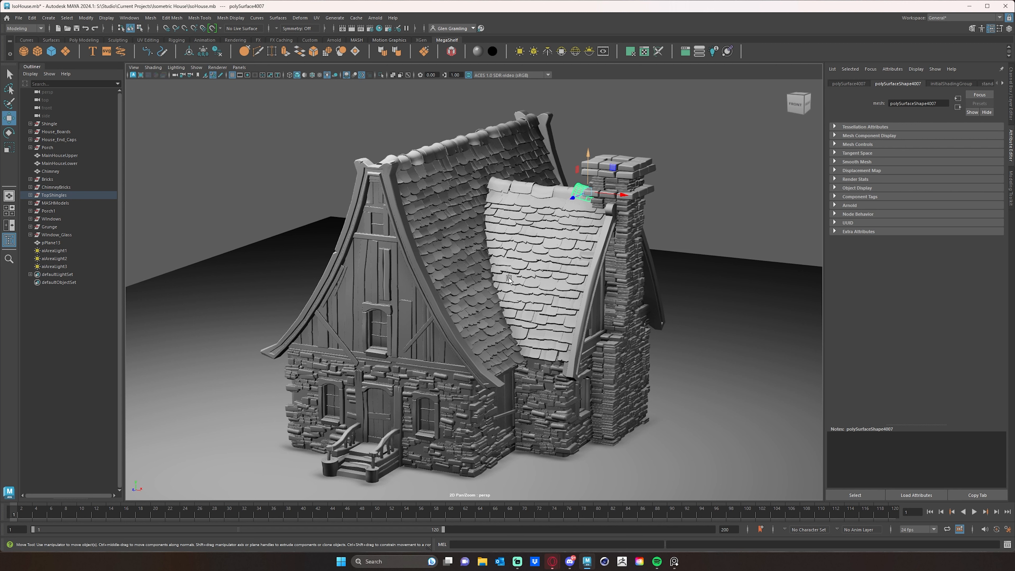
left_click_drag(495, 275, 370, 396, "alt")
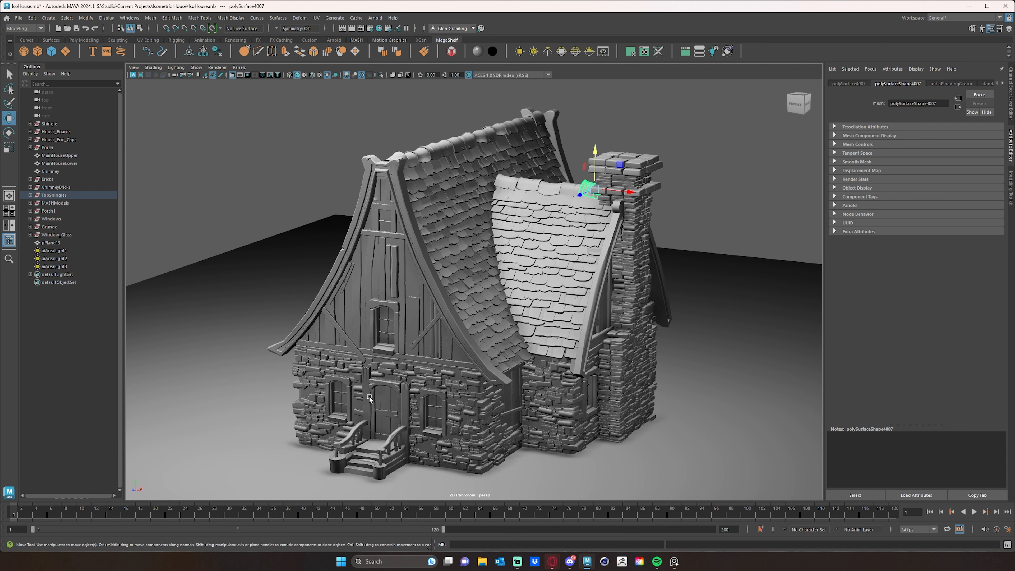
Try a pure blue base color on the default standardSurface1 material of the upper house walls
left_click(422, 305)
left_click(414, 283)
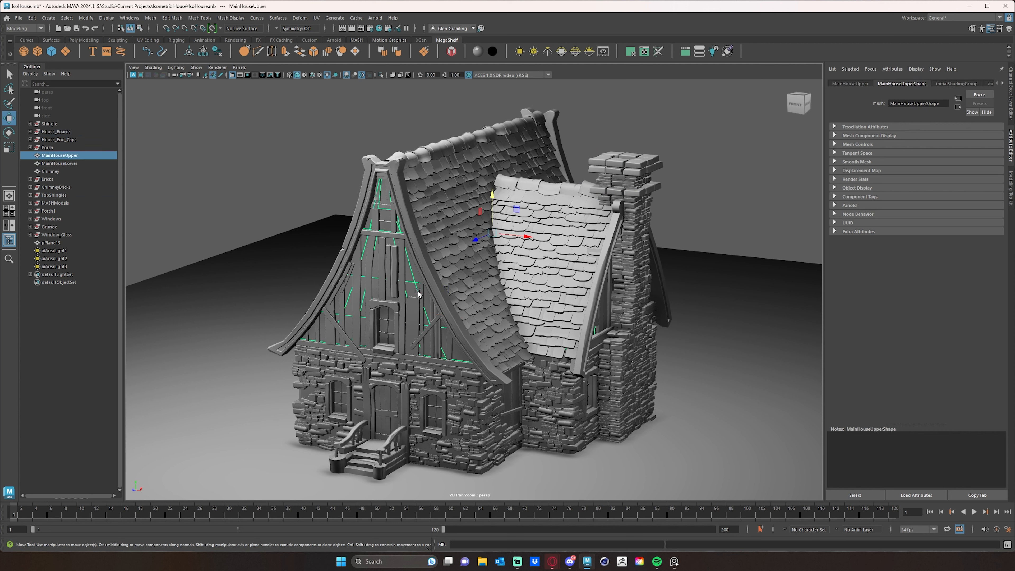
right_click_drag(412, 280, 425, 472)
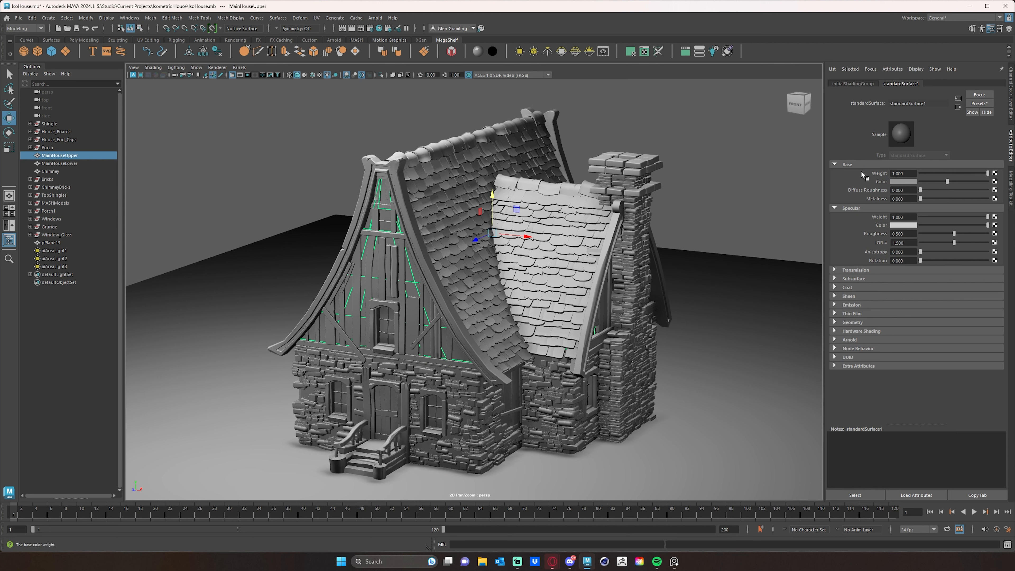
left_click(905, 182)
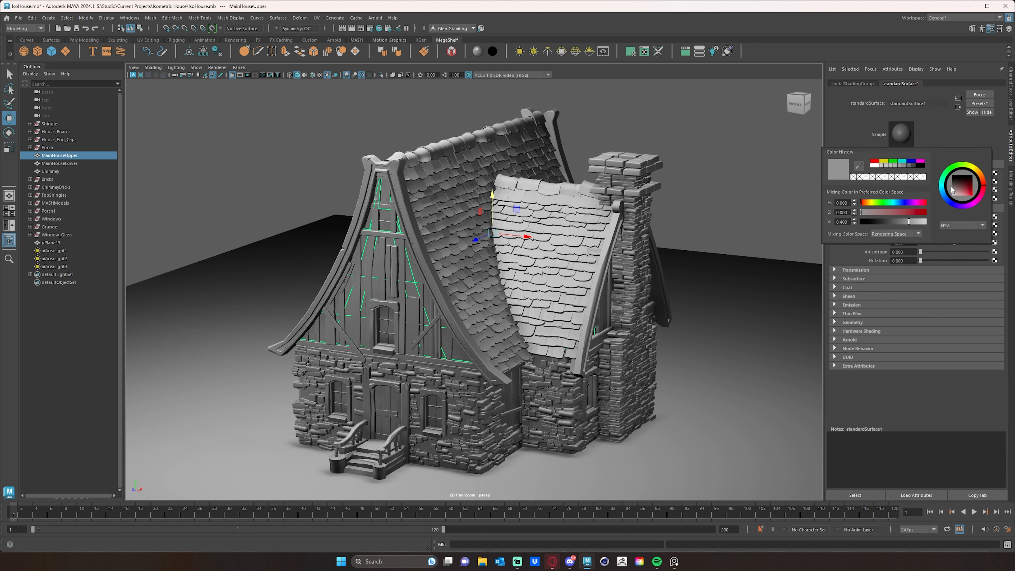
left_click(911, 163)
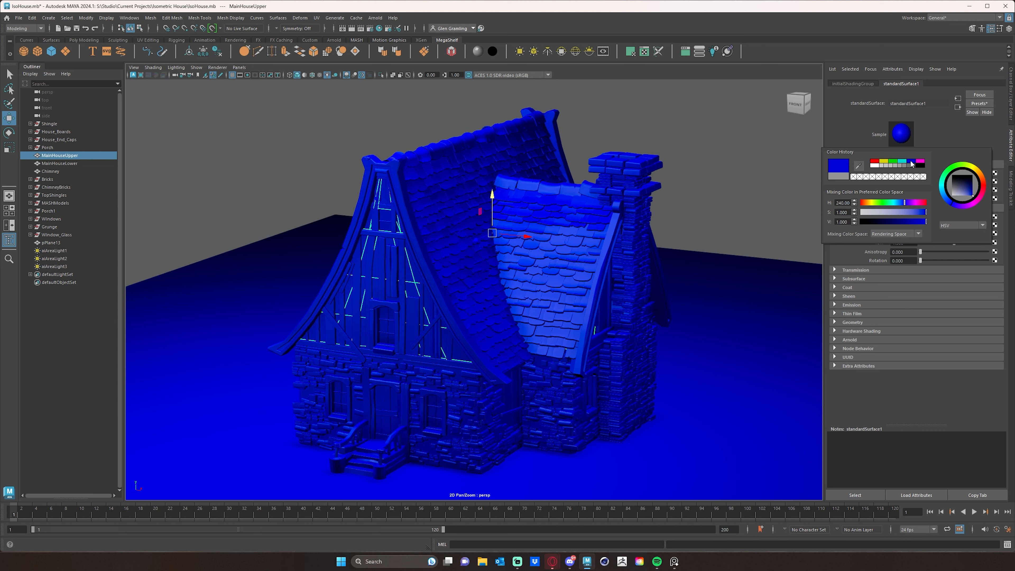
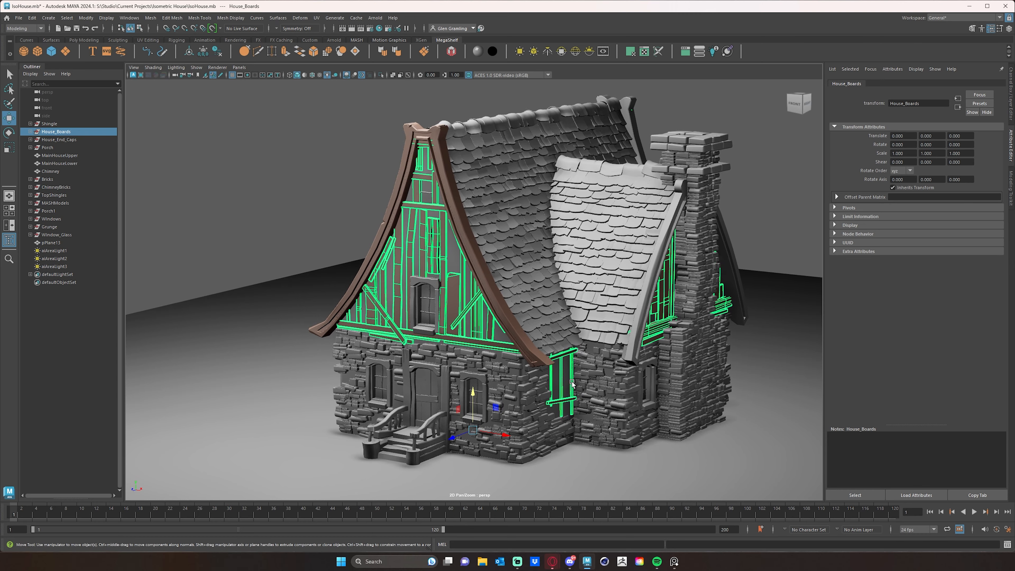
Assign the existing brown wood material to the House_End_Caps group
left_click(229, 314)
mouse_move(326, 425)
left_mouse_down("alt")
mouse_move(351, 419)
mouse_move(328, 416)
left_mouse_up("alt")
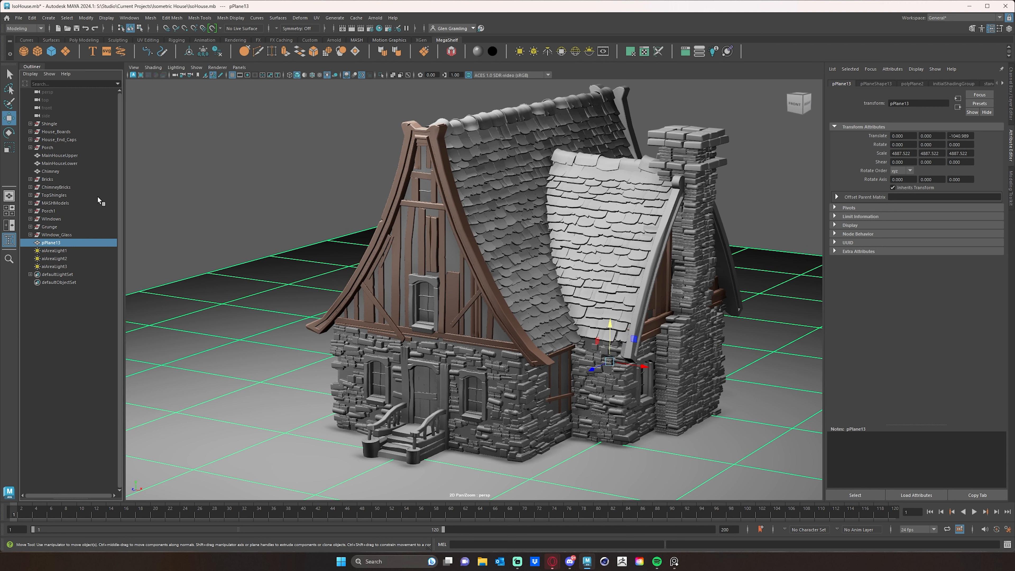
left_click(52, 127)
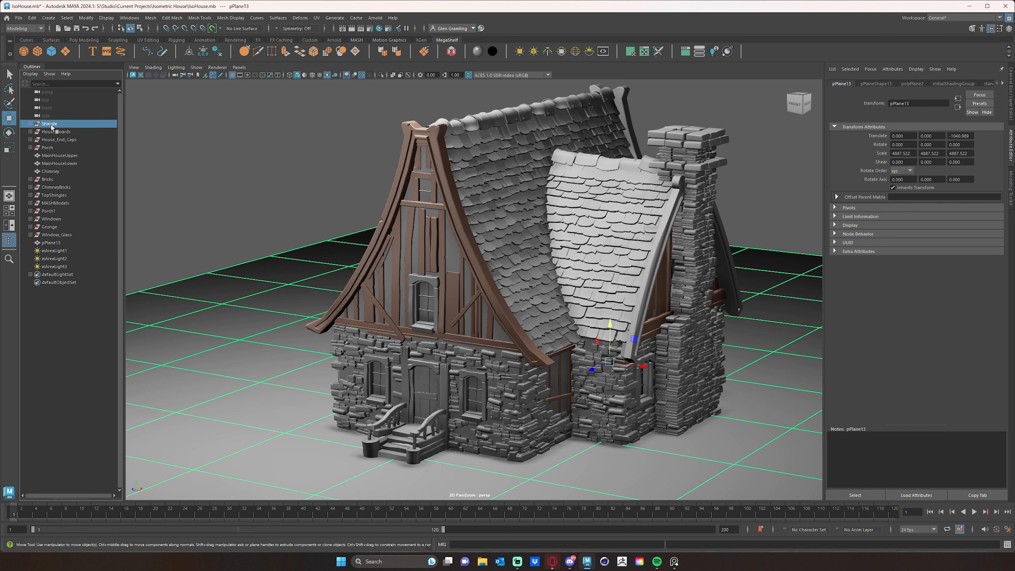
left_click(54, 132)
left_click(56, 140)
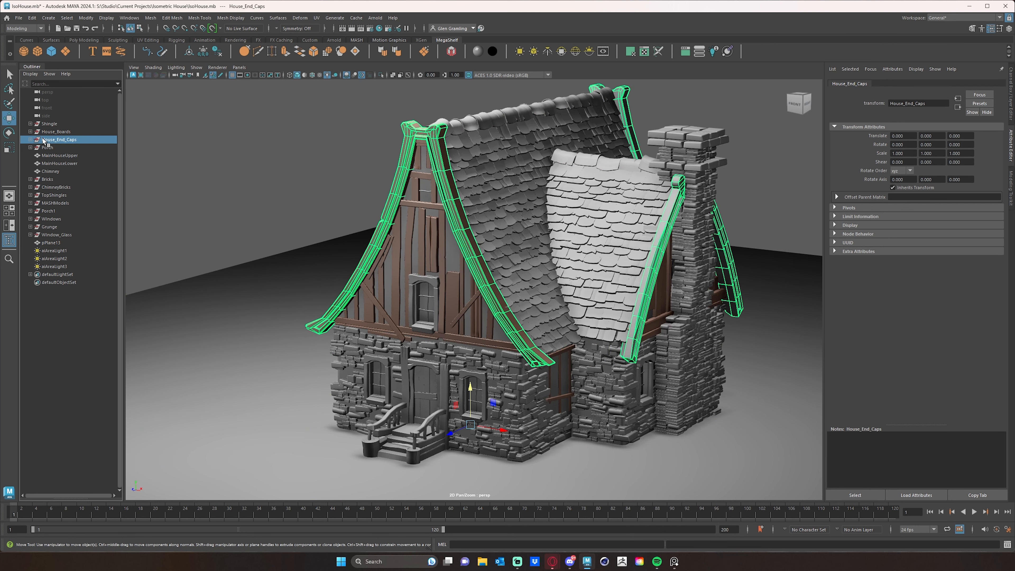
right_click(50, 141)
right_click_drag(494, 296, 547, 523)
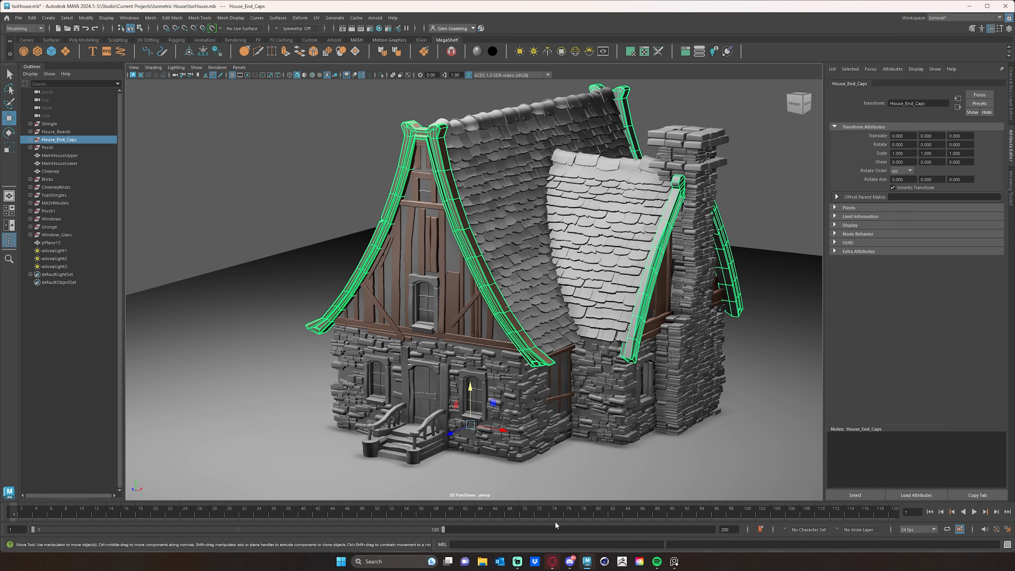
Assign the existing brown wood material to the Porch group and the MainHouseUpper mesh
left_click(52, 148)
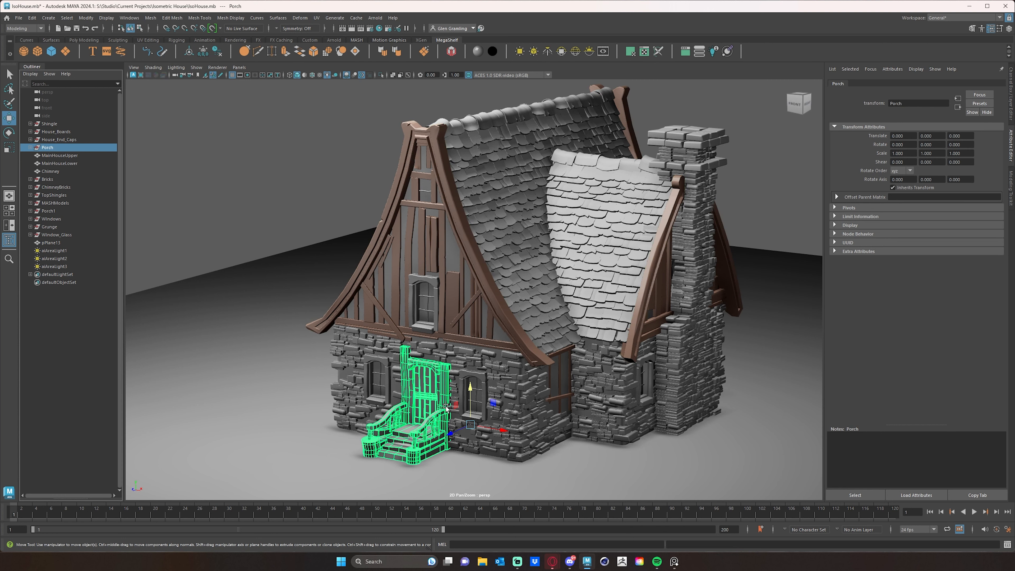
right_click_drag(434, 396, 500, 530)
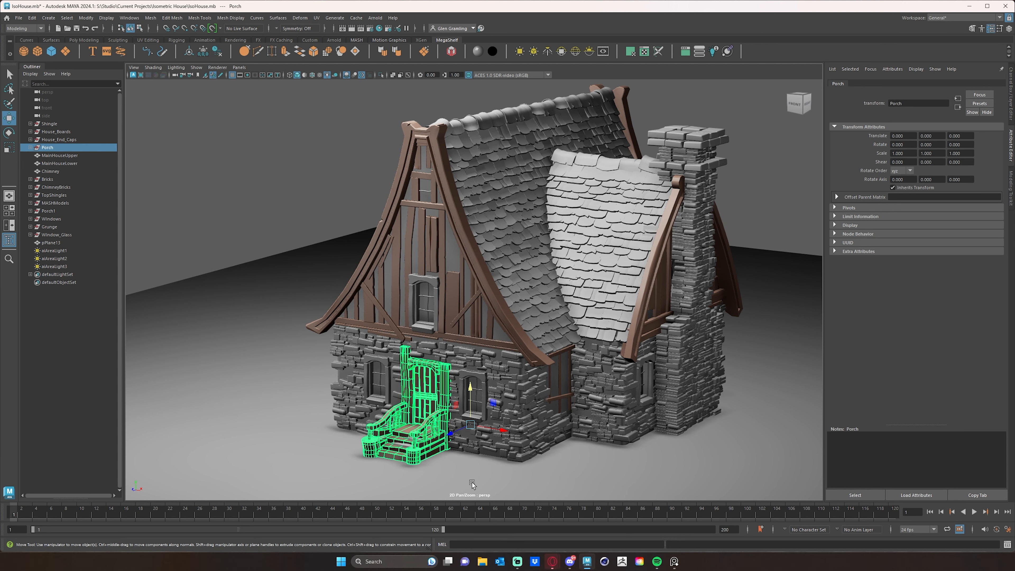
left_click(58, 158)
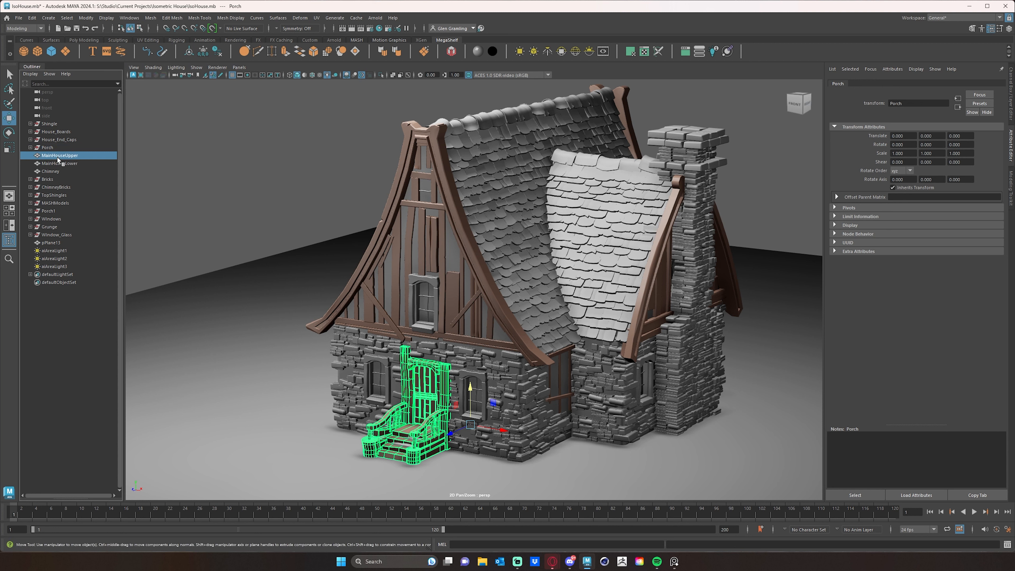
right_click_drag(496, 332, 561, 531)
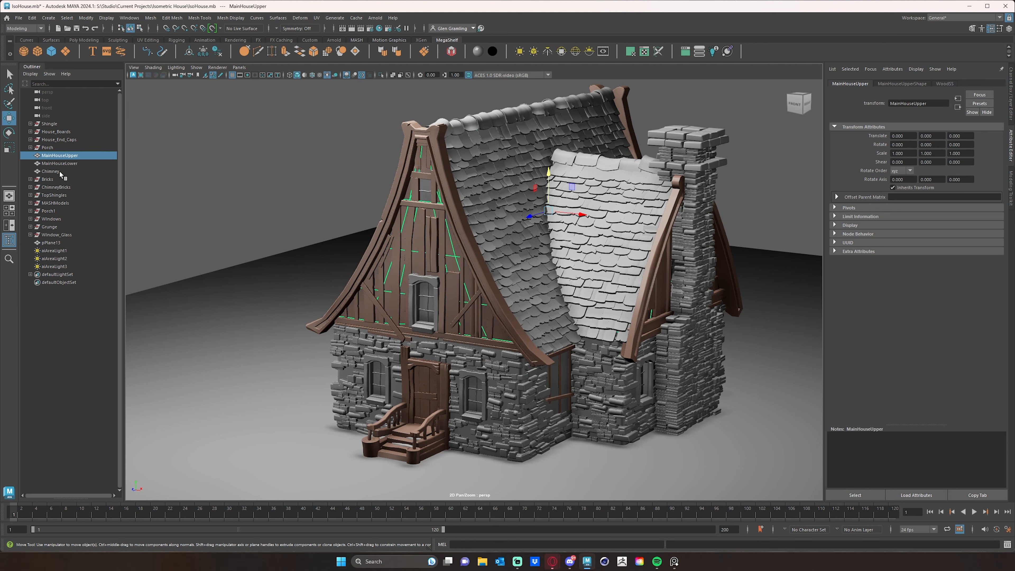
Find the Porch1 group at the side entrance and assign the existing brown wood material to it
left_click(52, 186)
left_click(51, 195)
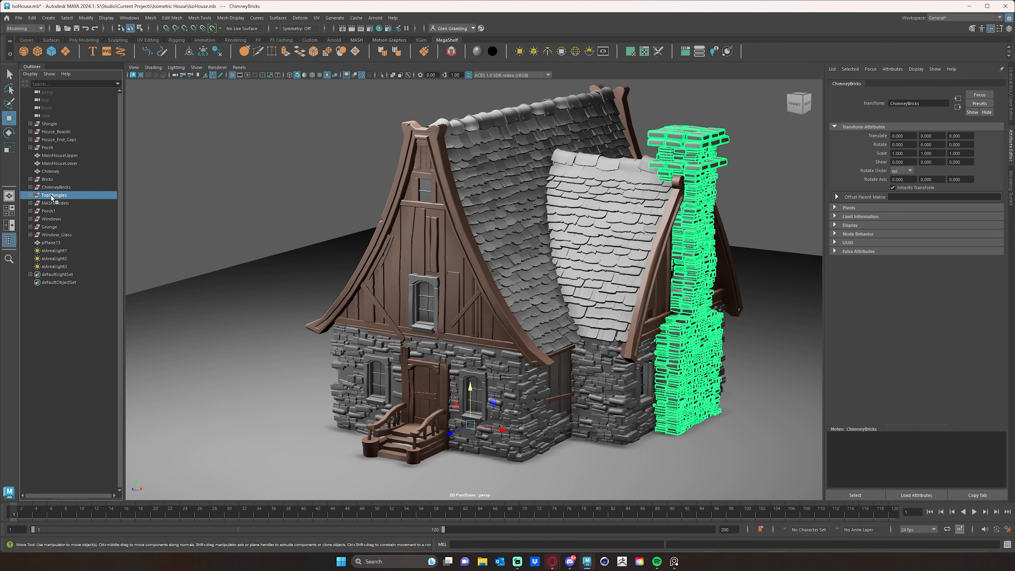
left_click(51, 202)
left_click(49, 211)
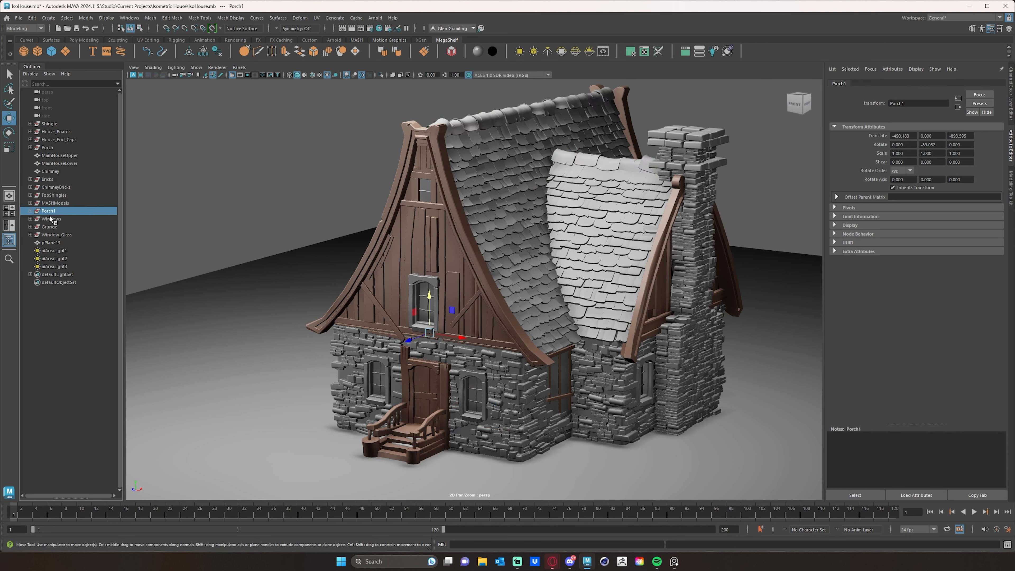
mouse_move(368, 353)
left_mouse_down("alt")
mouse_move(420, 354)
mouse_move(376, 369)
mouse_move(548, 328)
left_mouse_up("alt")
right_click_drag(352, 327, 412, 526)
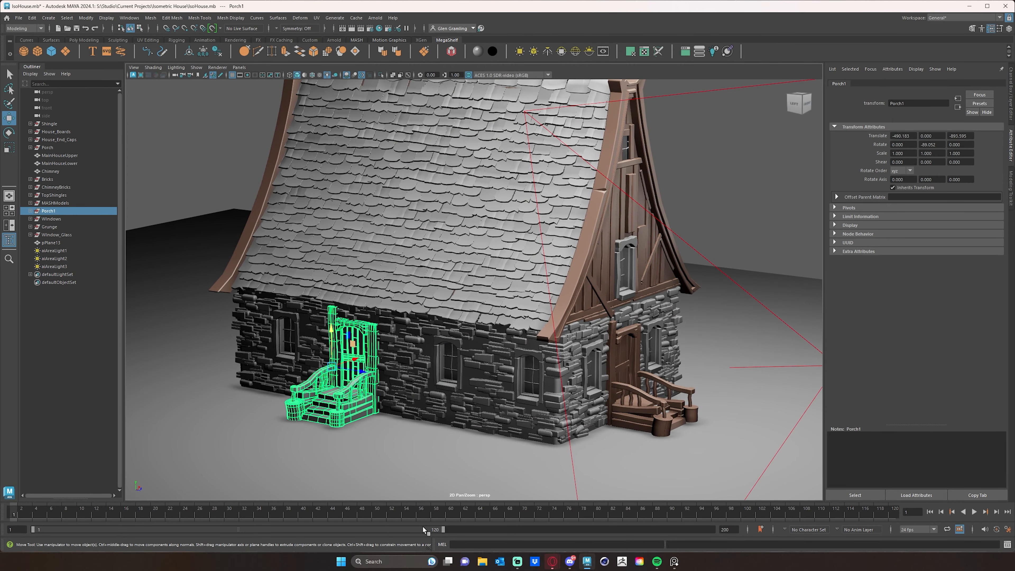
Assign the existing brown wood material to the Windows group
left_click_drag(633, 357, 543, 358, "alt")
left_click(50, 220)
left_click_drag(502, 328, 439, 299, "alt")
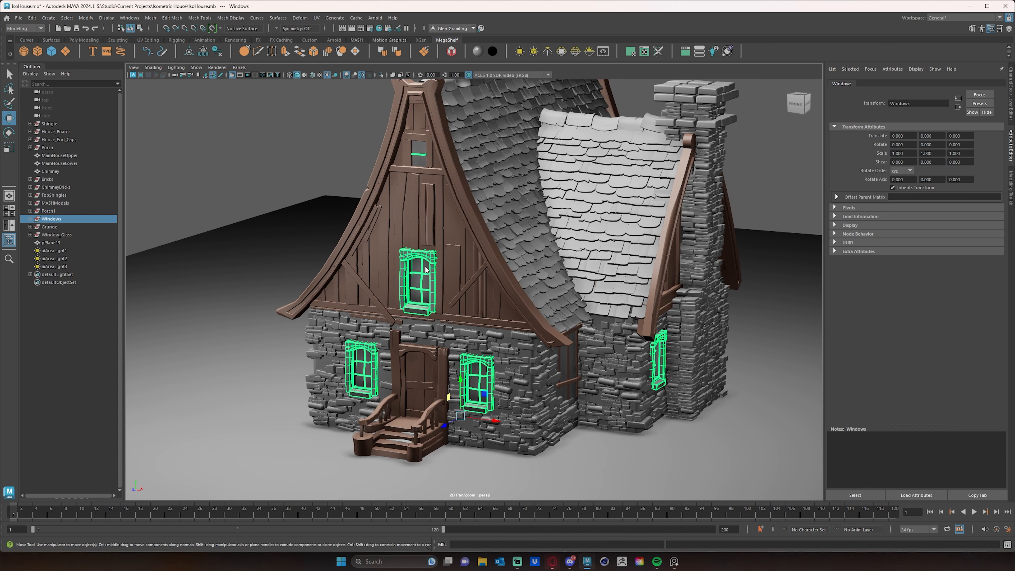
mouse_move(425, 266)
right_mouse_down()
mouse_move(432, 487)
mouse_move(478, 494)
right_mouse_up()
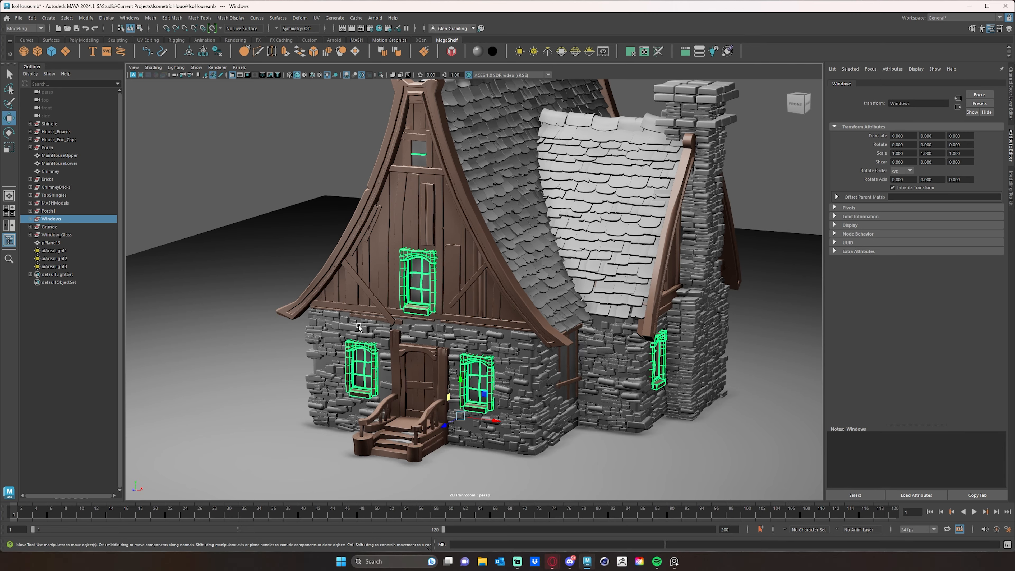
left_click_drag(296, 303, 267, 297, "alt")
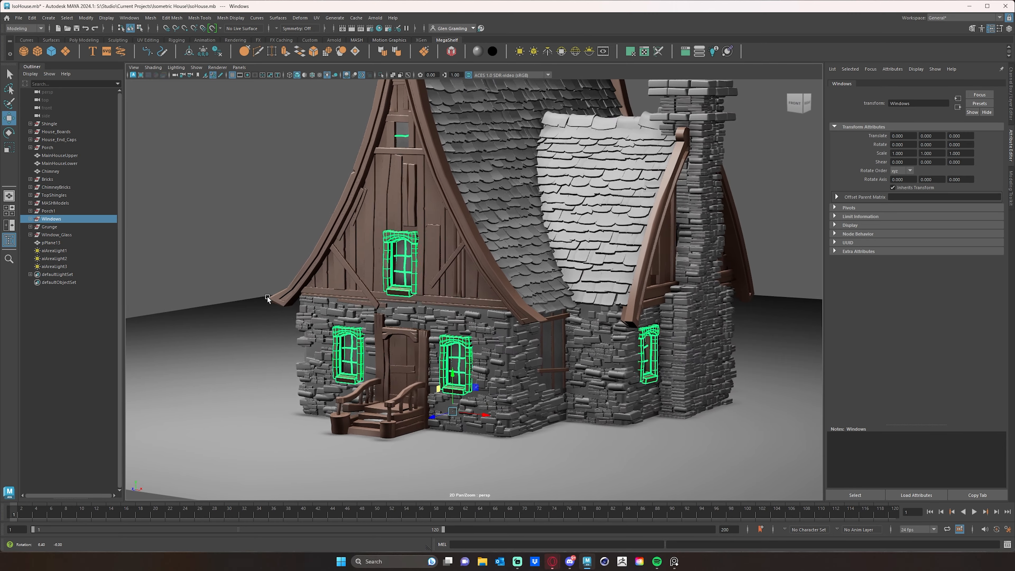
Clear the selection and examine the wood-colored parts of the house from several angles
left_click(230, 218)
left_click_drag(335, 263, 374, 255, "alt")
middle_click_drag(481, 236, 438, 283, "alt")
scroll(438, 284, "down", 2)
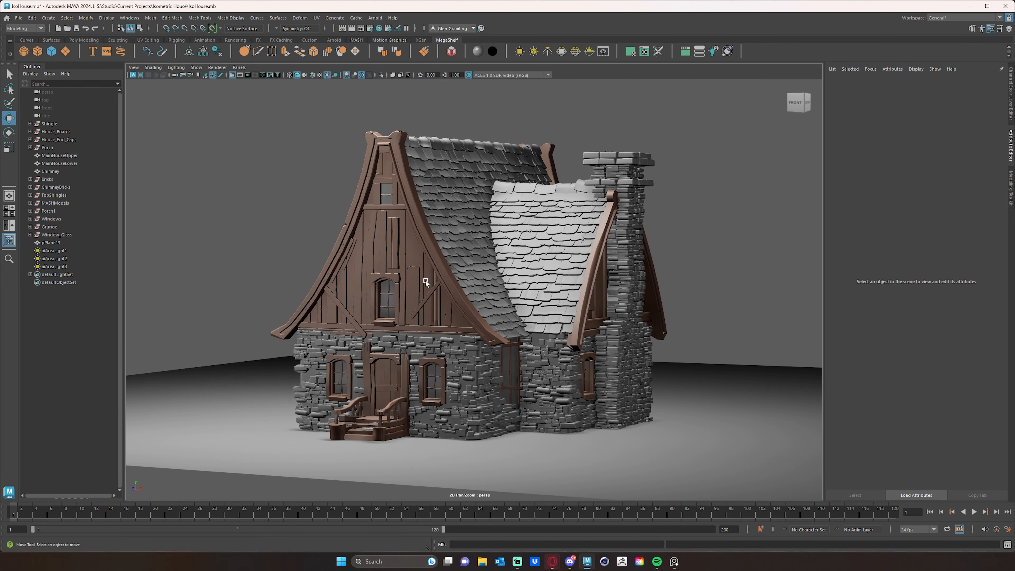
mouse_move(426, 280)
left_mouse_down("alt")
mouse_move(415, 274)
mouse_move(416, 287)
left_mouse_up("alt")
middle_click_drag(453, 284, 483, 291, "alt")
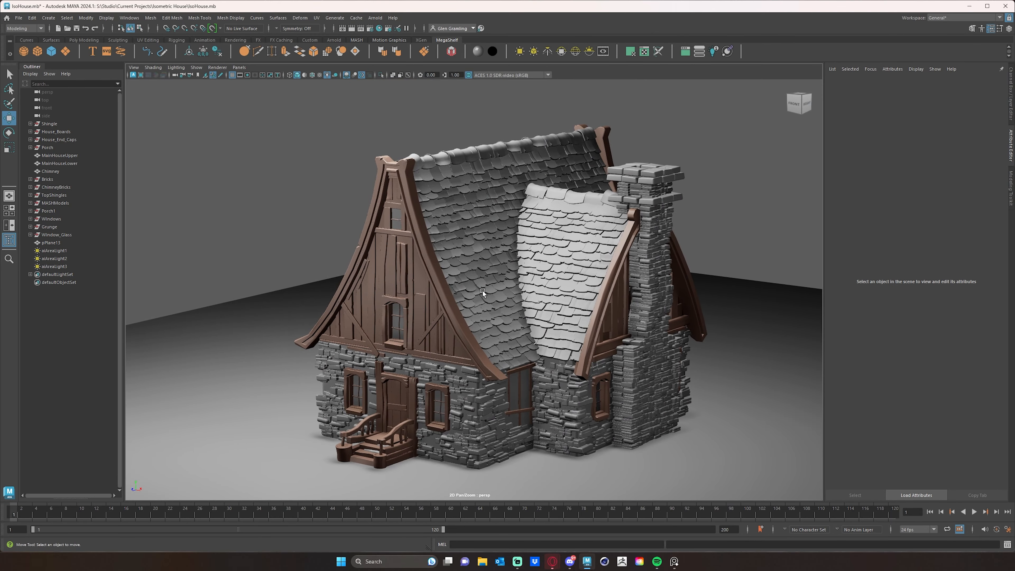
scroll(495, 295, "up", 1)
left_click_drag(528, 298, 505, 262, "alt")
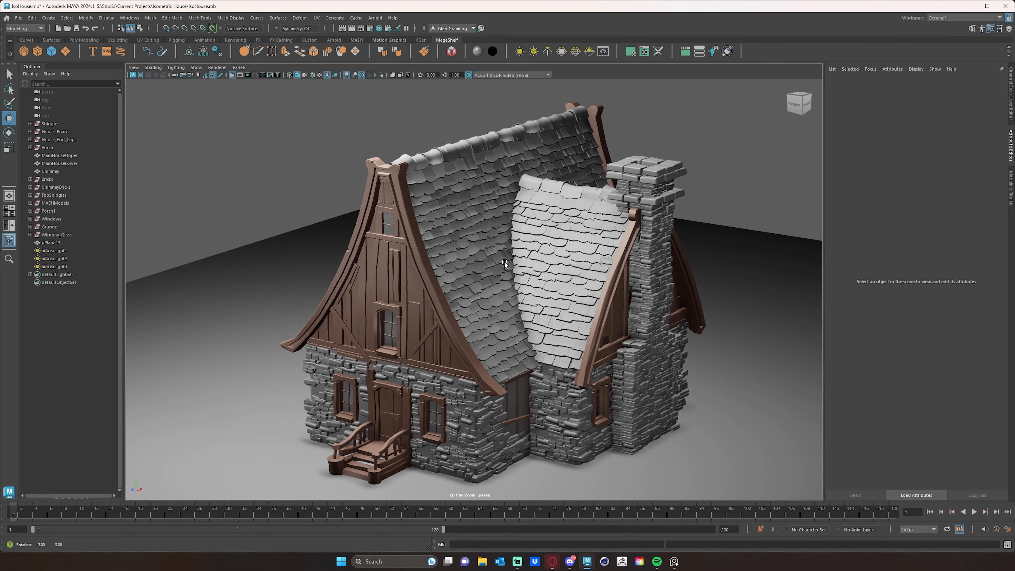
Assign a new Standard Surface material to a single shingle on the main roof and apply the Clay preset to it
scroll(530, 265, "up", 3)
left_click(481, 269)
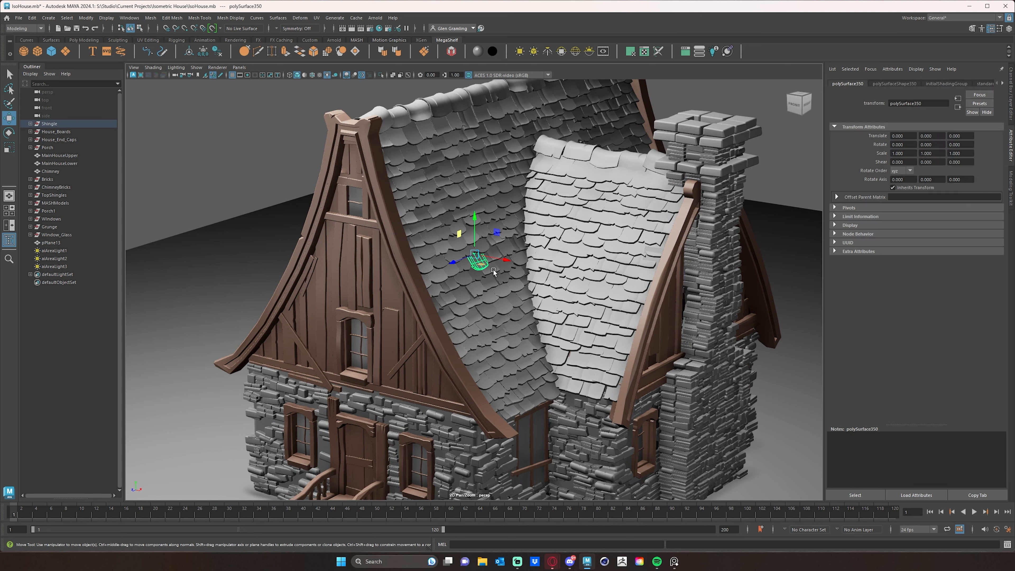
right_click(482, 267)
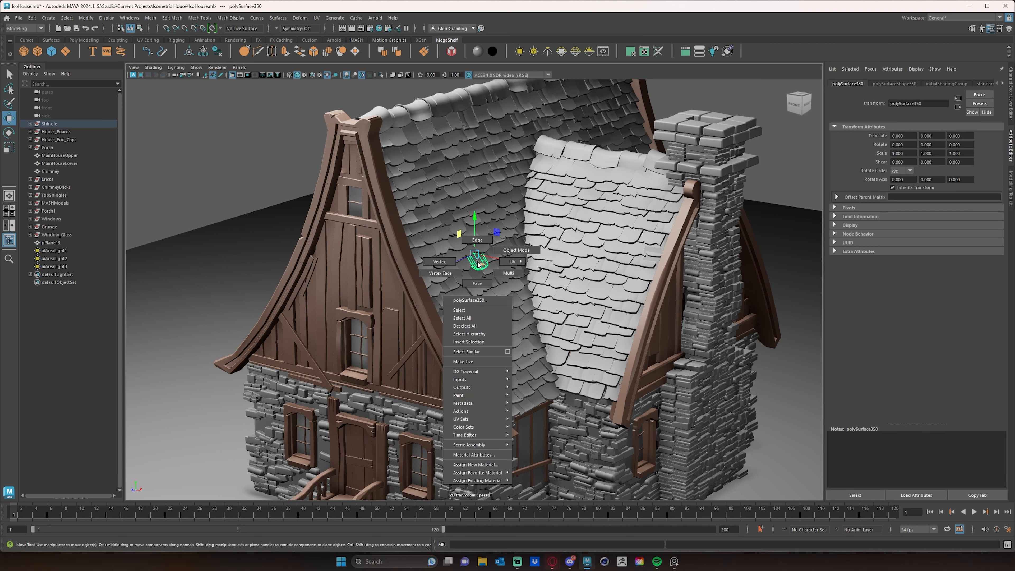
mouse_move(483, 474)
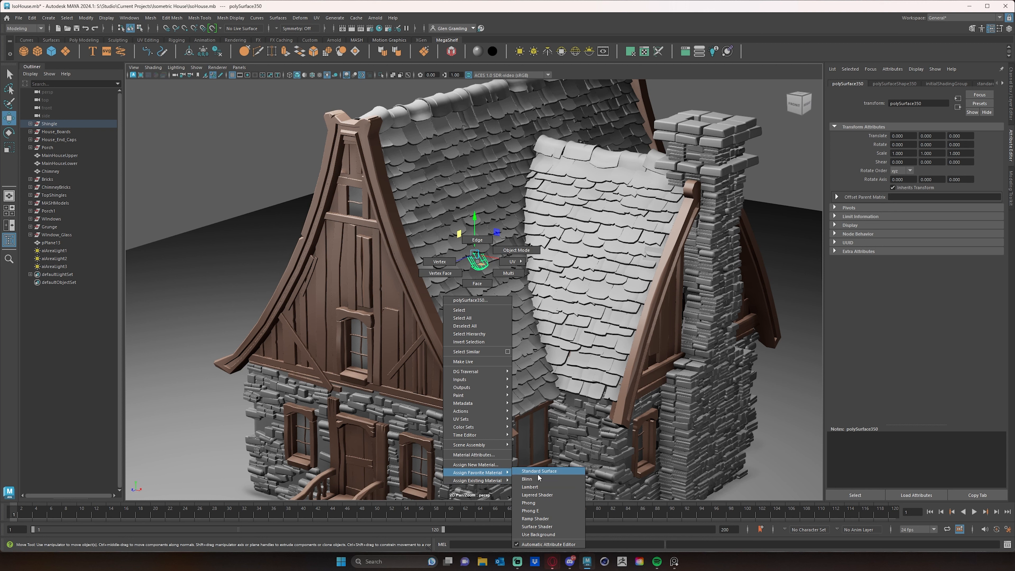
left_click(548, 472)
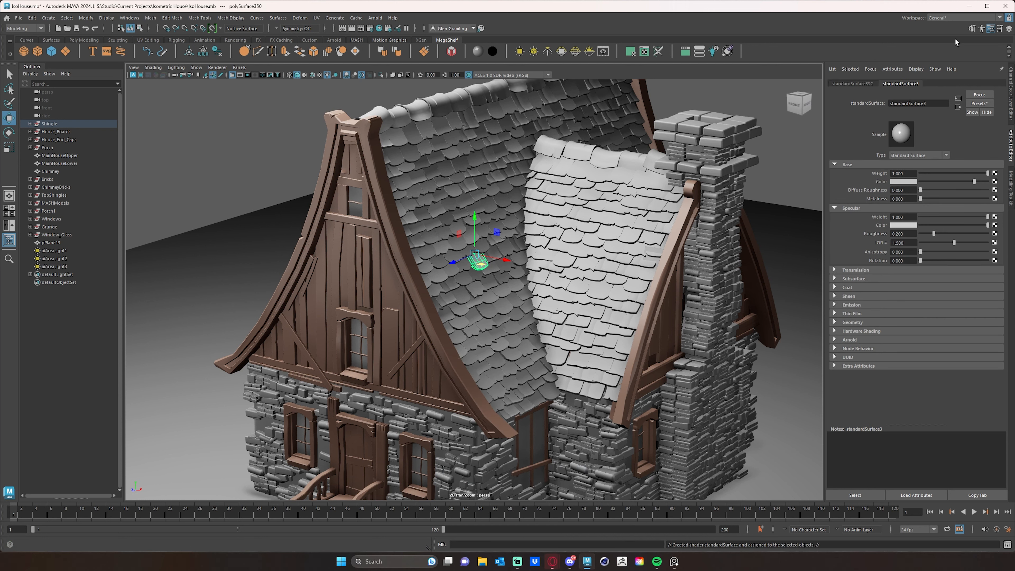
left_click(974, 104)
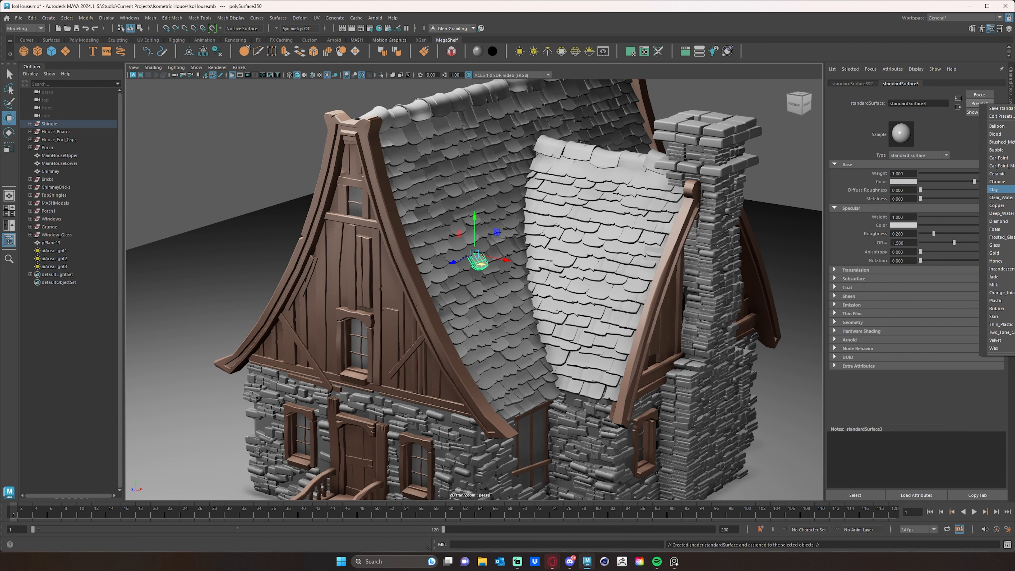
left_click(994, 189)
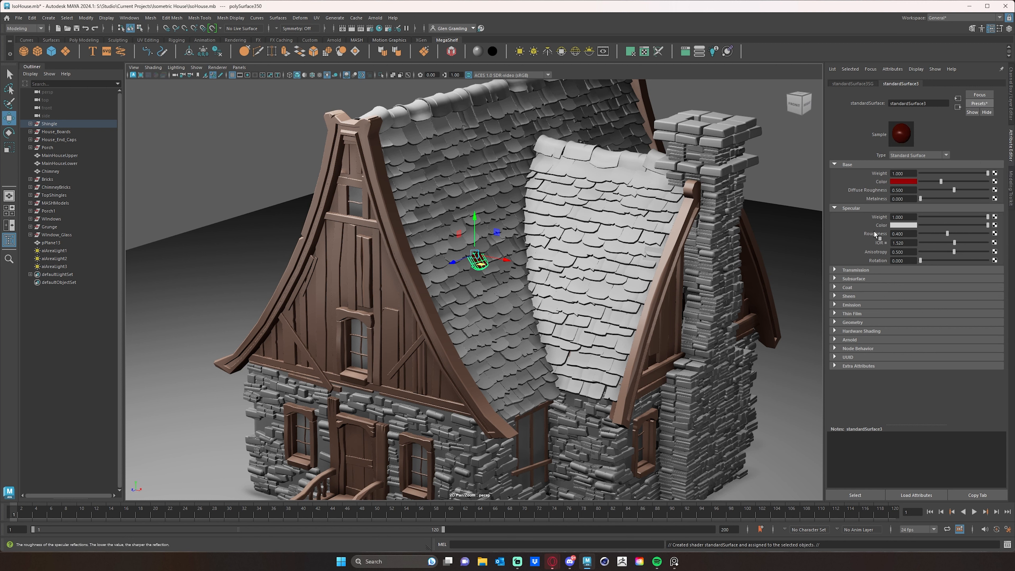
Set the shingle material's base color to a muted dark blue with hue about 219, saturation 0.429 and value 0.233
left_click(899, 183)
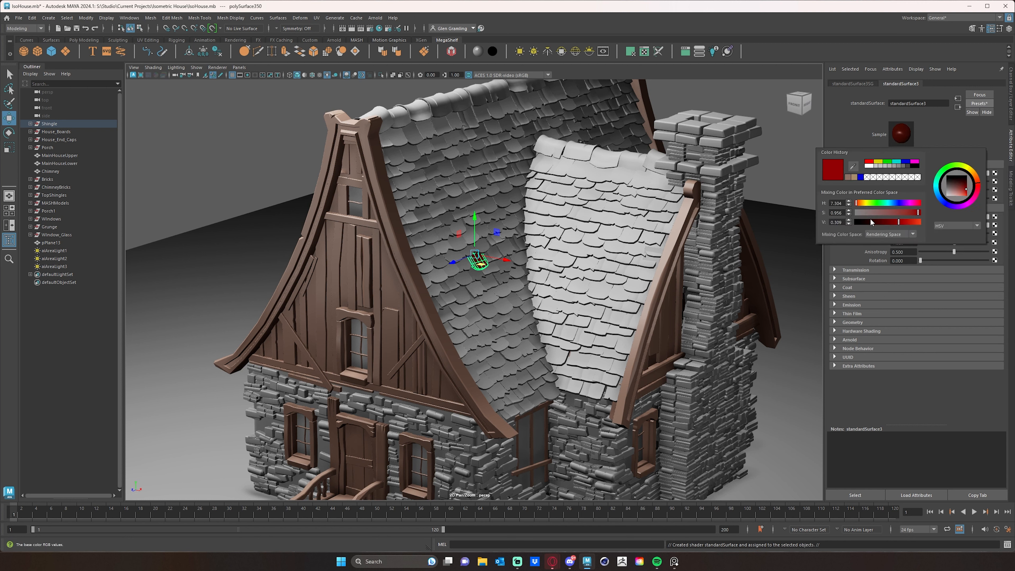
left_click_drag(887, 203, 895, 203)
left_click(887, 213)
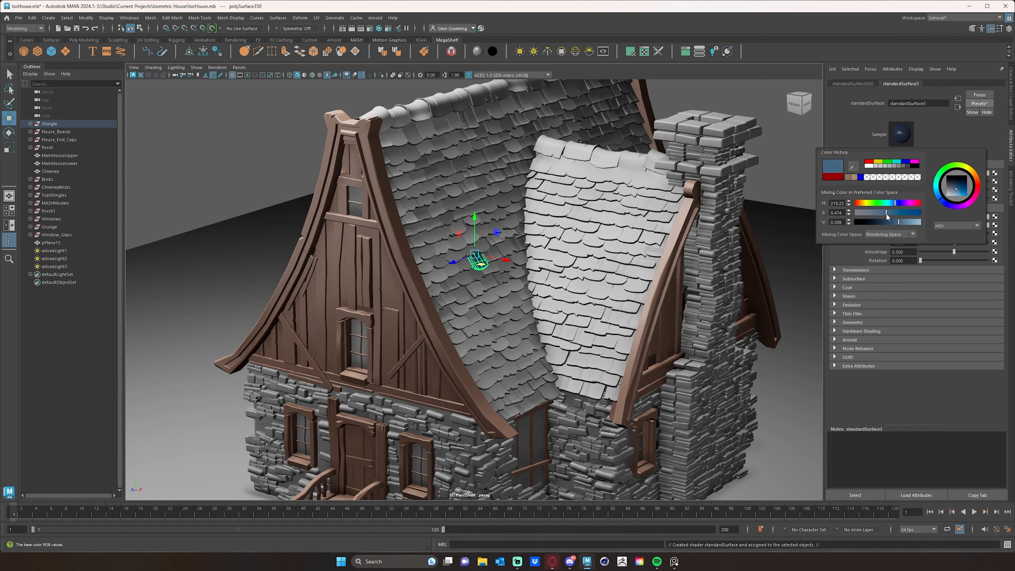
left_click_drag(903, 224, 892, 220)
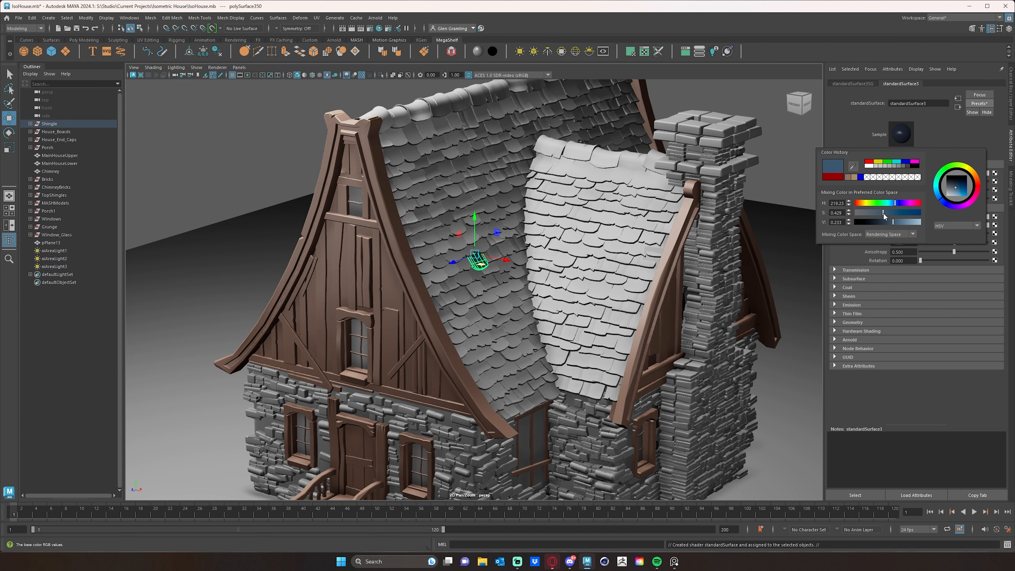
left_click_drag(668, 304, 684, 285, "alt")
scroll(684, 286, "down", 3)
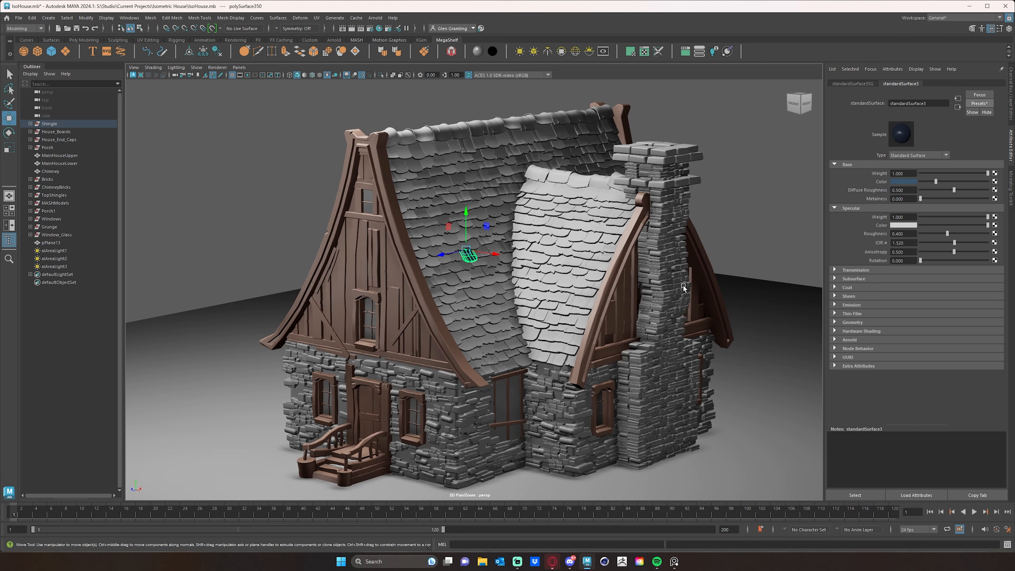
left_click(740, 229)
left_click_drag(741, 236, 725, 275, "alt")
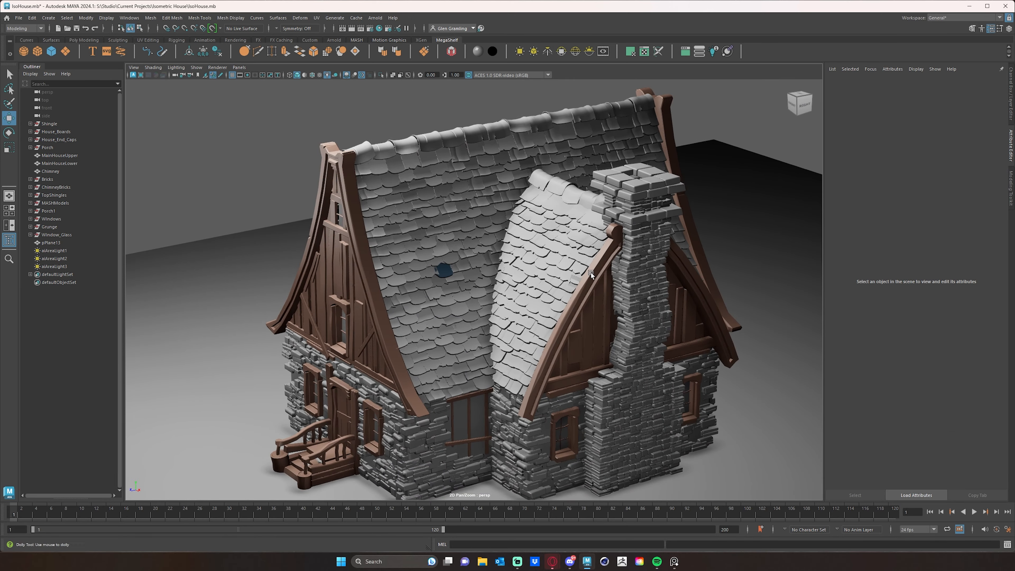
Open the blue shingle's material attributes and rename the material ShingleSS
scroll(590, 273, "up", 4)
left_click(460, 260)
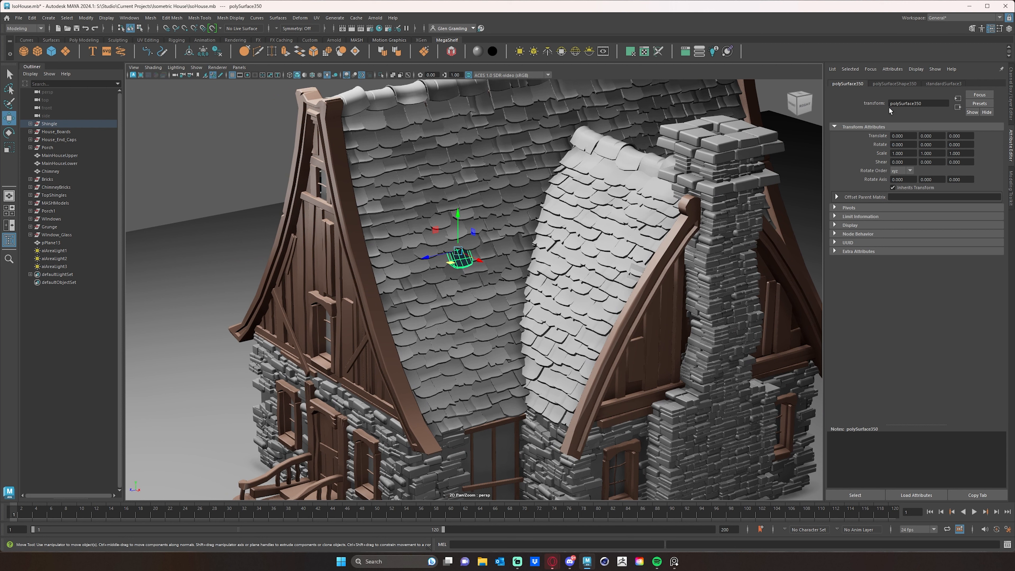
right_click(462, 267)
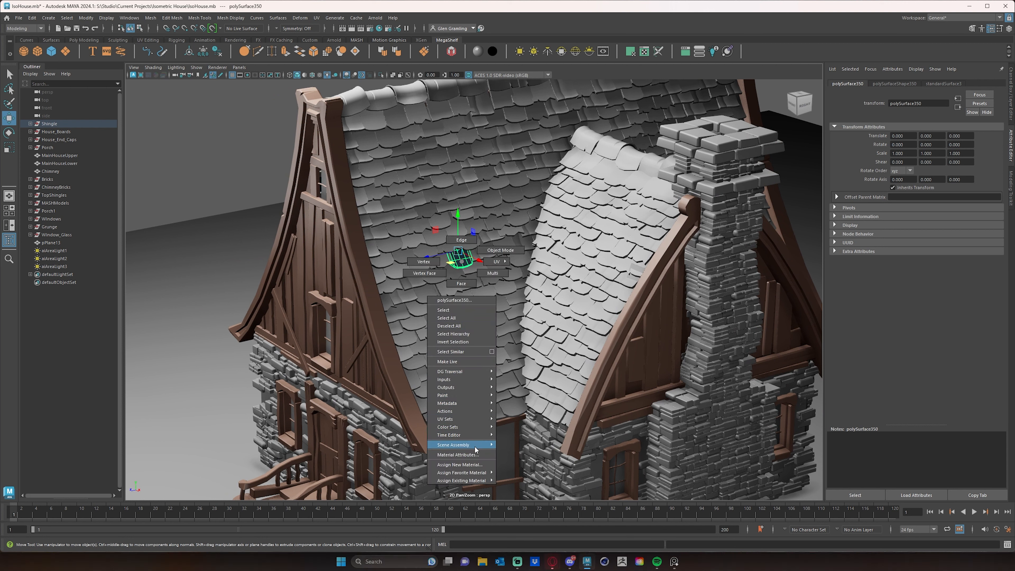
left_click(474, 458)
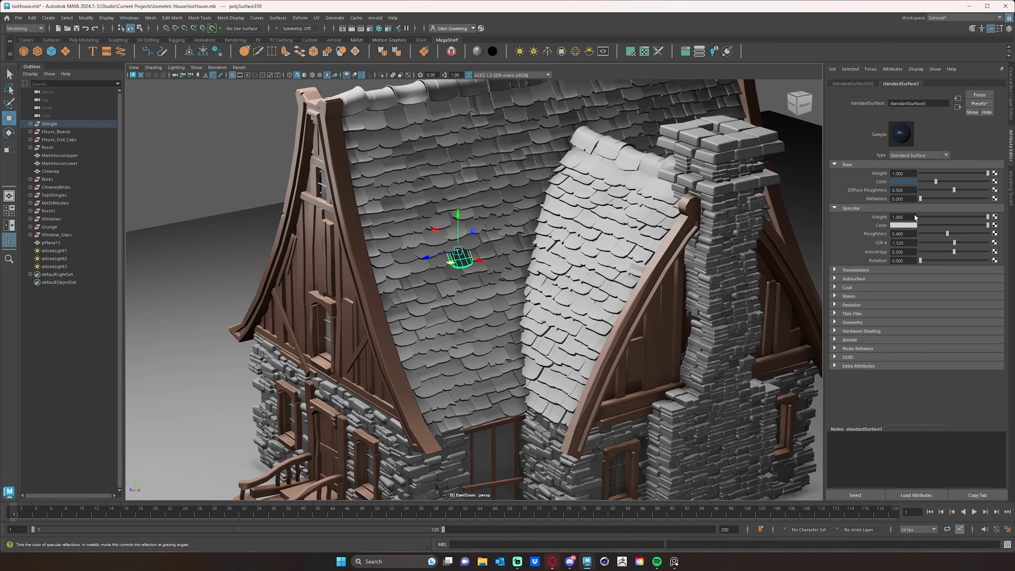
double_click(915, 103)
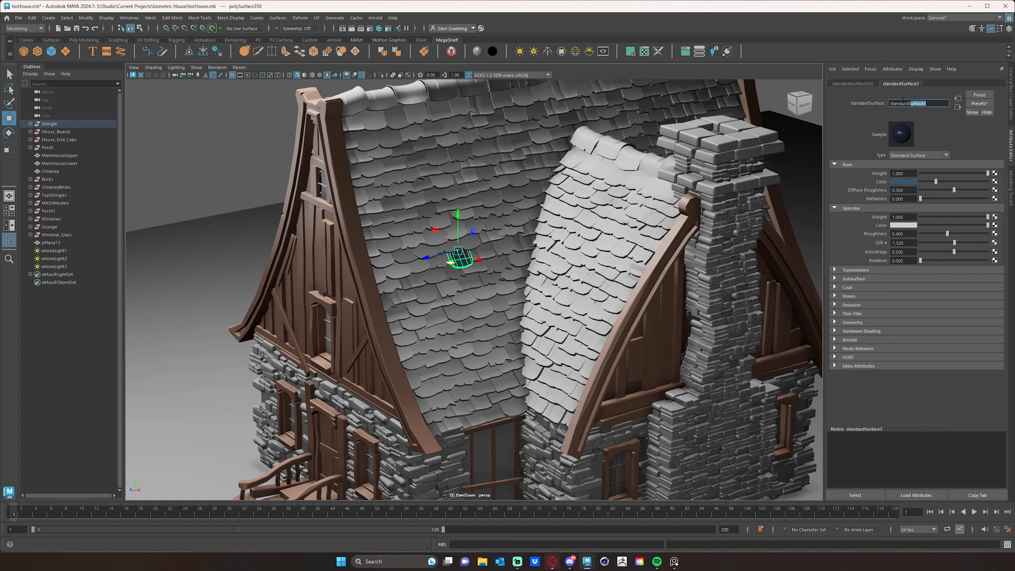
type("SHing")
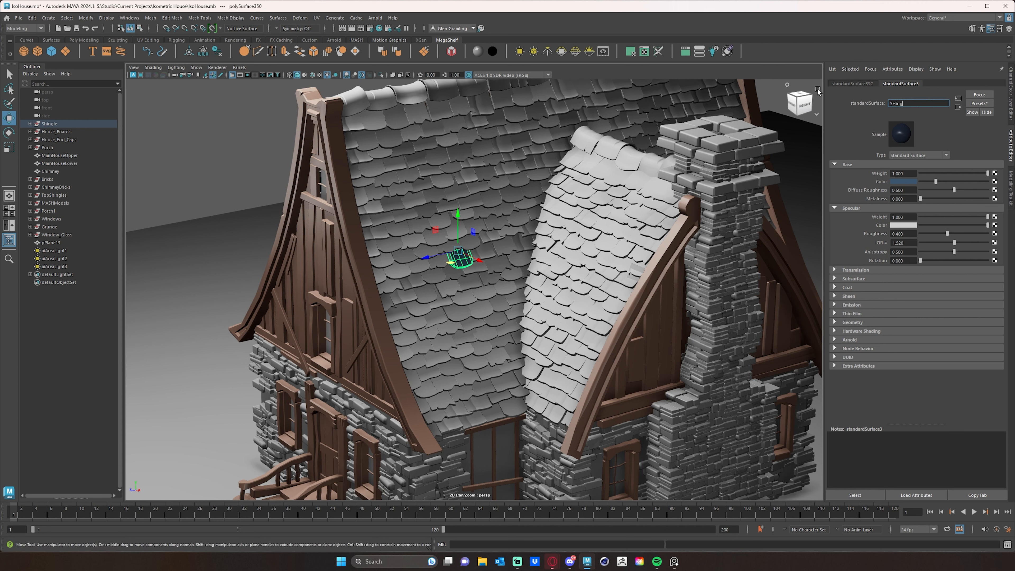
key("BackSpace")
key("BackSpace")
key("BackSpace")
type("hingleSS")
key("Return")
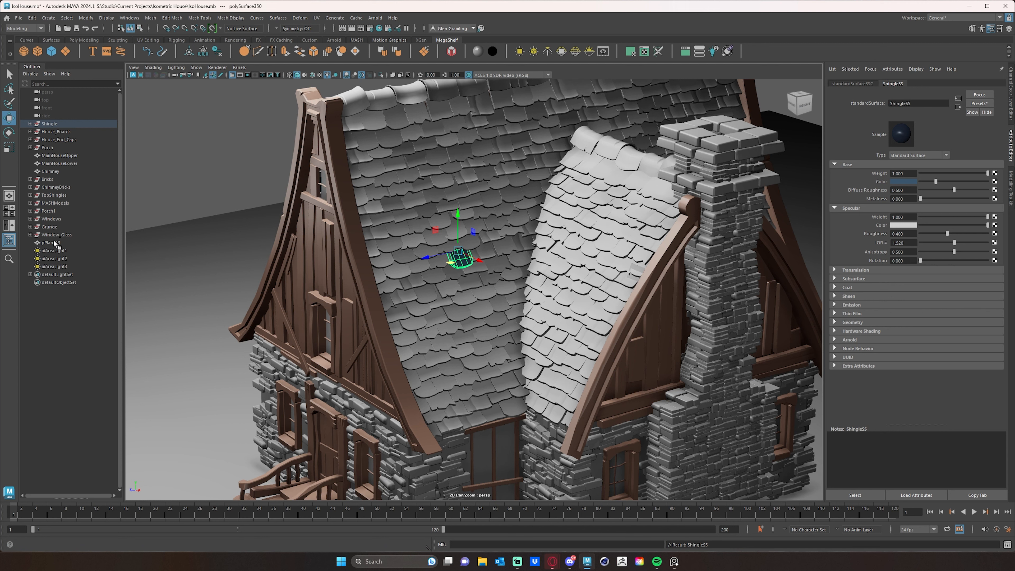
Assign the existing ShingleSS material to the TopShingles and Shingle groups, then clear the selection
left_click(55, 195)
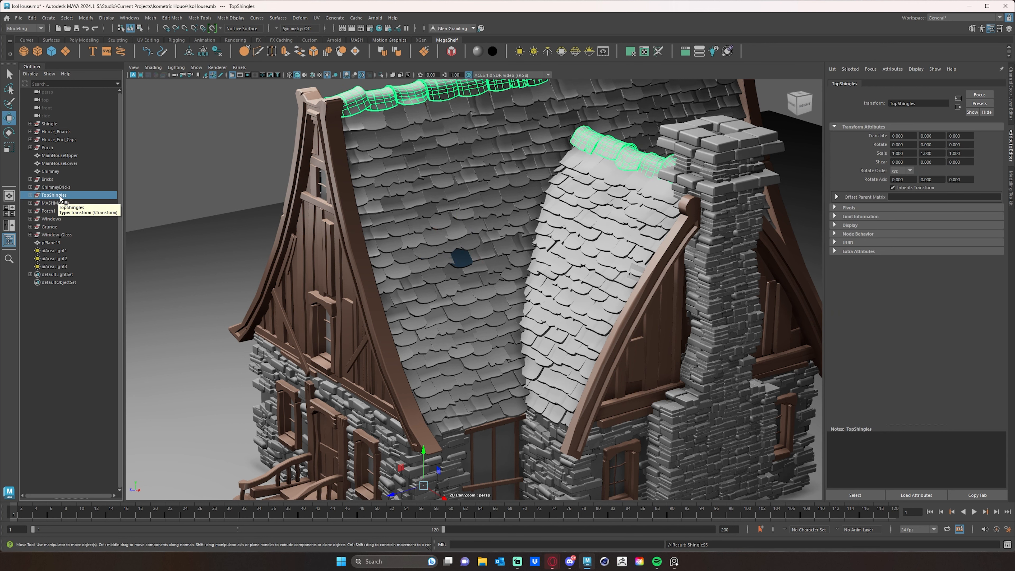
right_click_drag(427, 96, 492, 321)
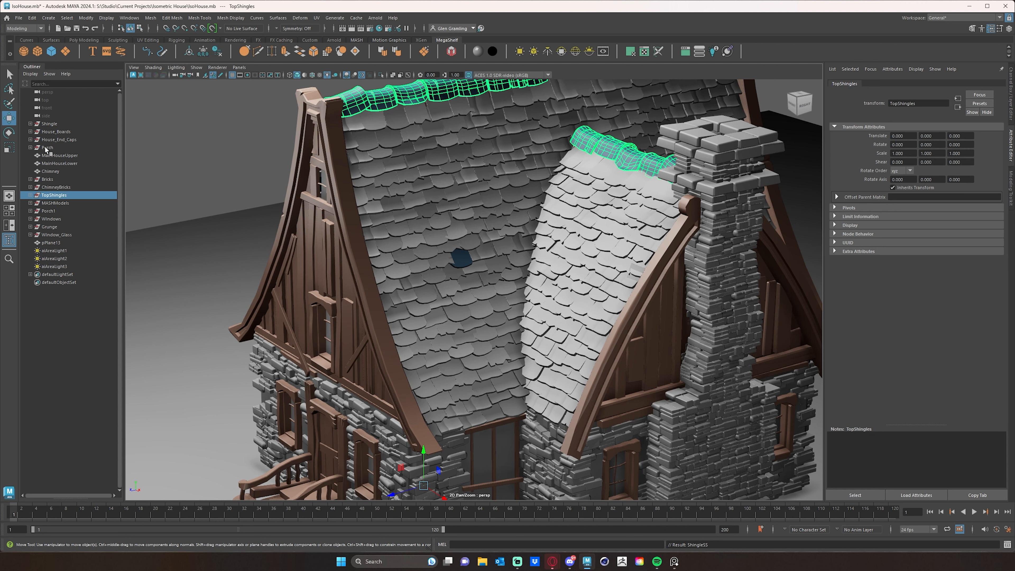
left_click(48, 124)
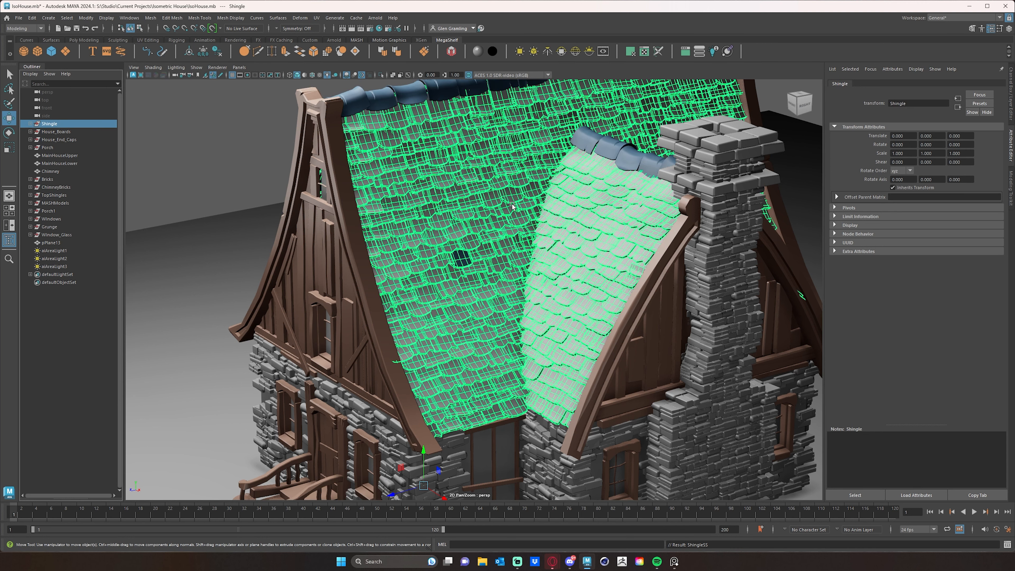
right_click_drag(503, 197, 561, 426)
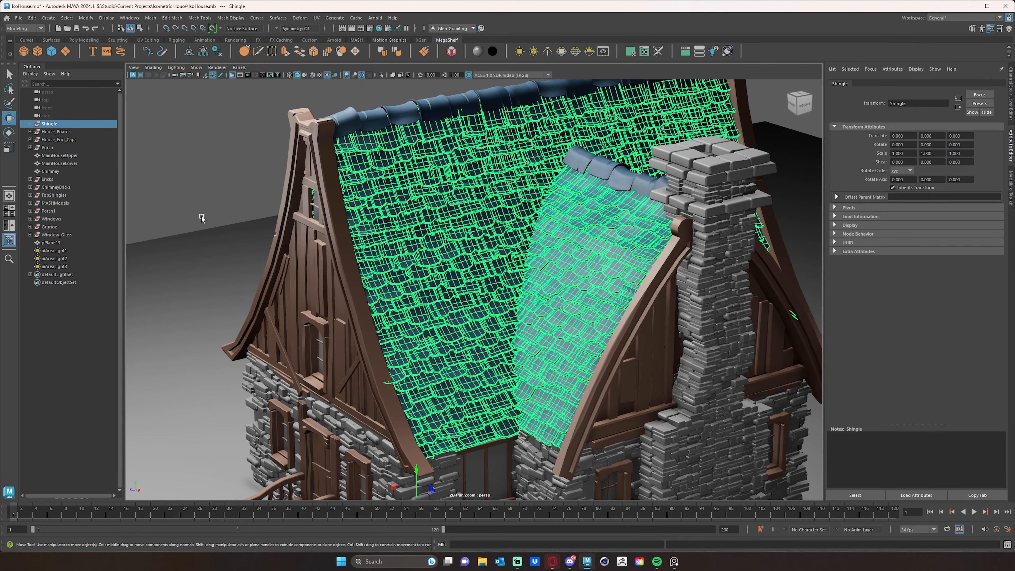
left_click(201, 218)
scroll(424, 267, "down", 5)
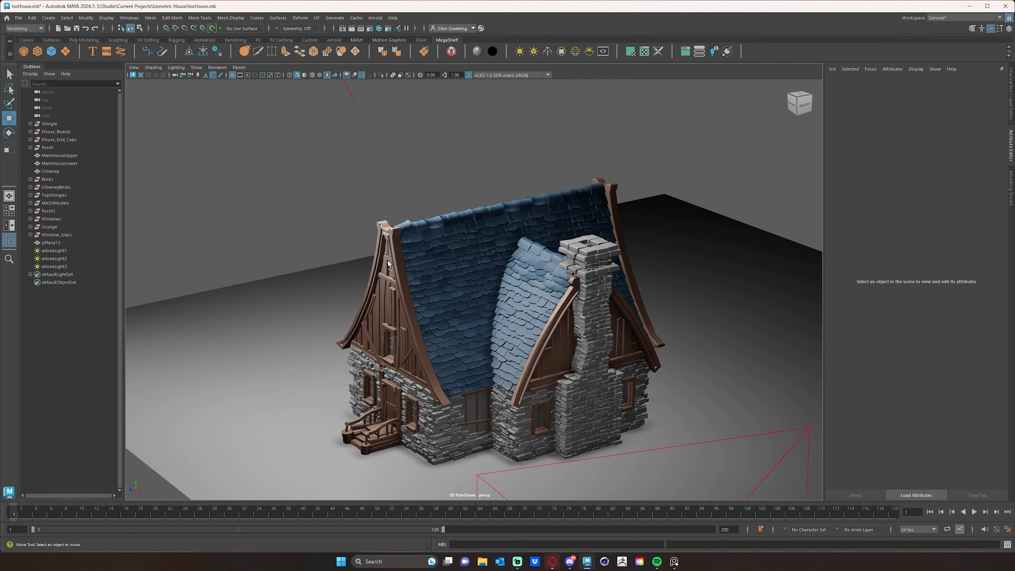
Assign a new Standard Surface material to a corner brick on the lower front wall and apply the Clay preset
left_click_drag(388, 260, 438, 291, "alt")
scroll(416, 258, "up", 5)
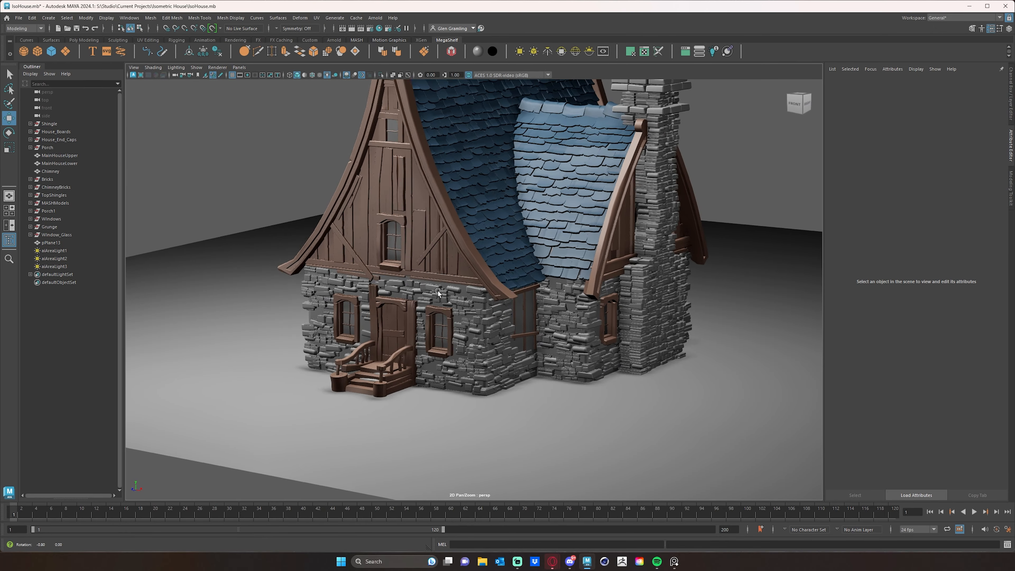
scroll(438, 290, "up", 6)
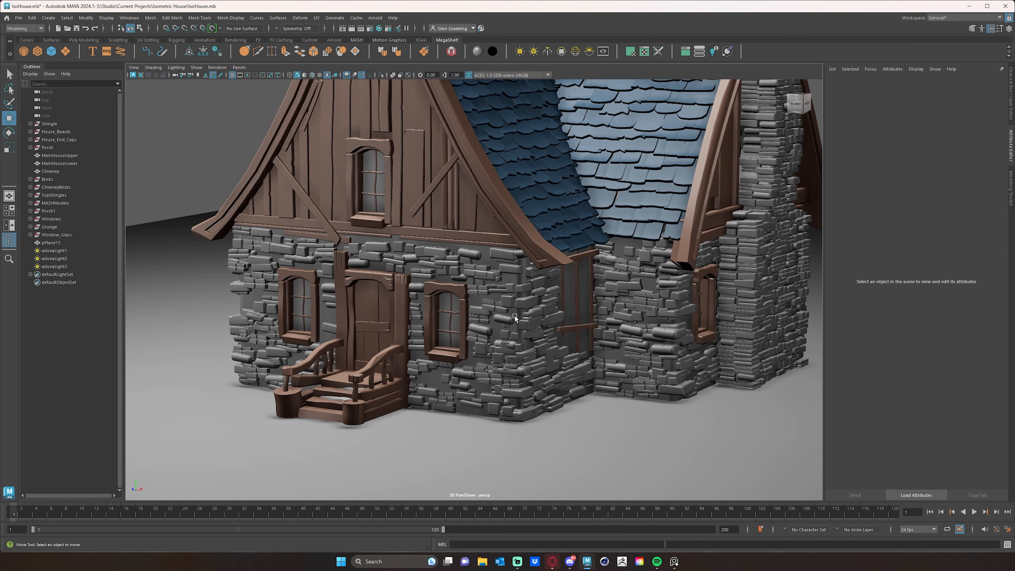
left_click(524, 306)
left_click_drag(523, 306, 506, 324, "alt")
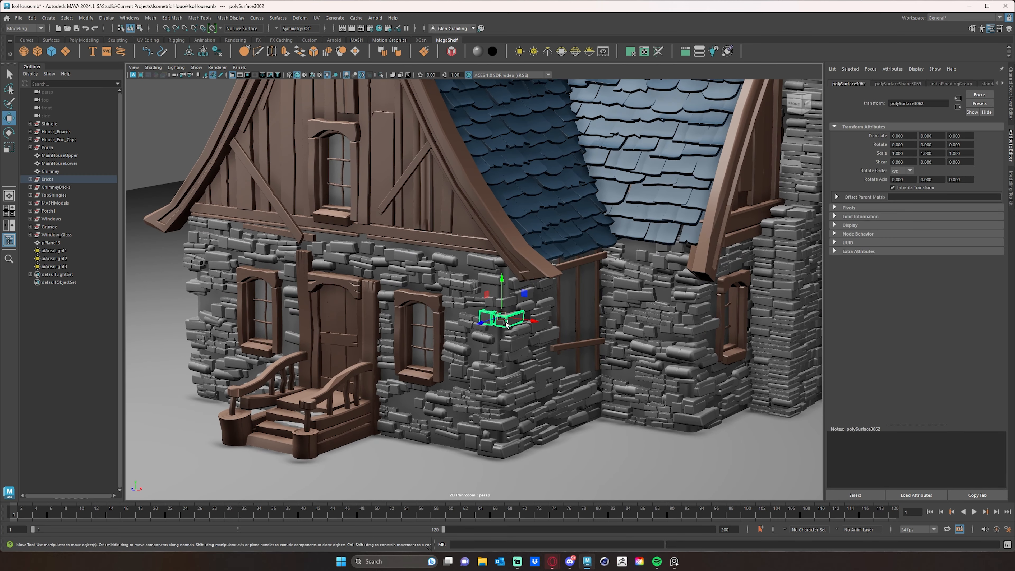
right_click_drag(506, 324, 569, 471)
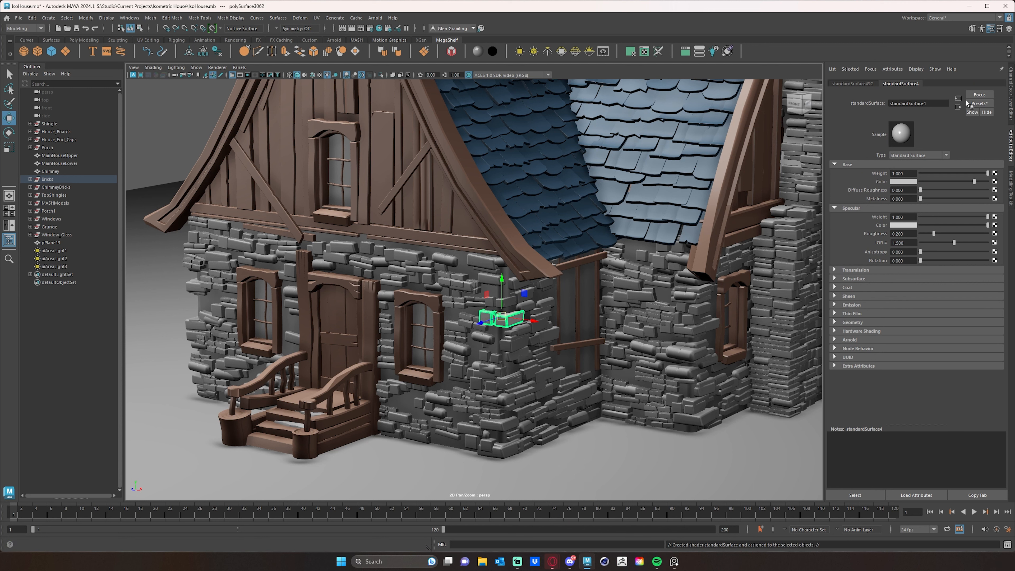
left_click(978, 104)
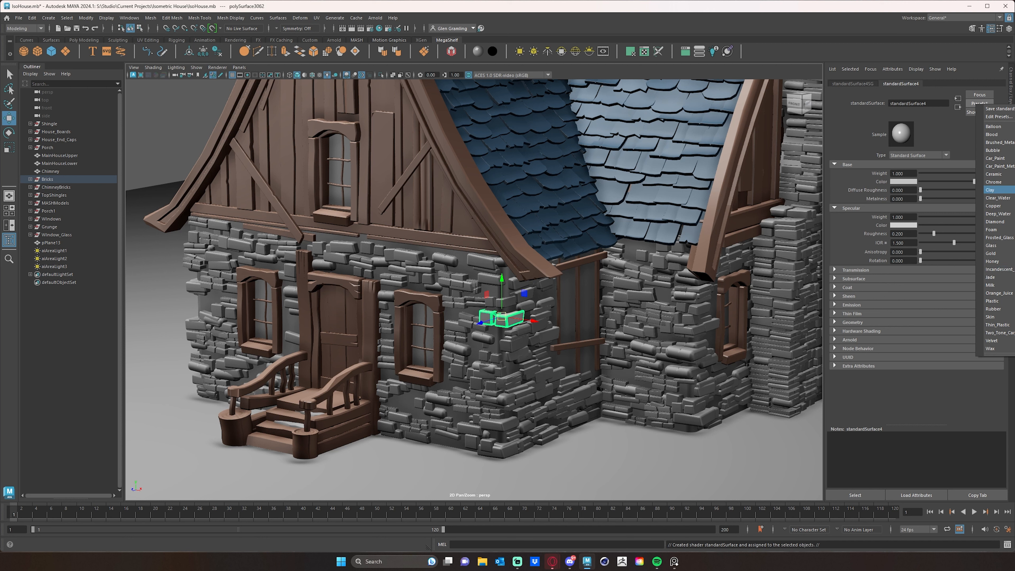
left_click(995, 190)
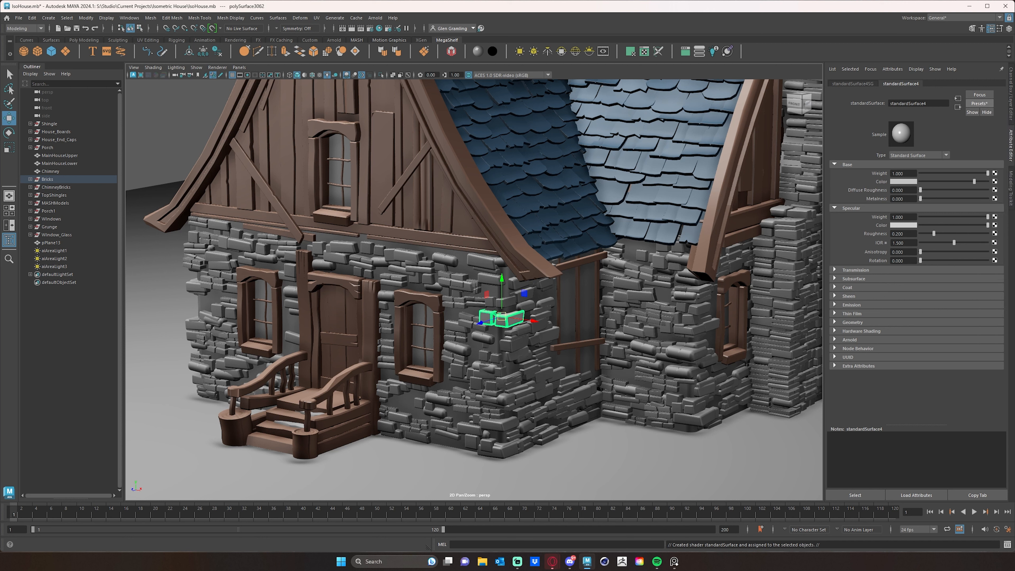
Set the brick material's base color to a dark brownish grey with hue about 30, saturation 0.154 and value 0.243
left_click(907, 182)
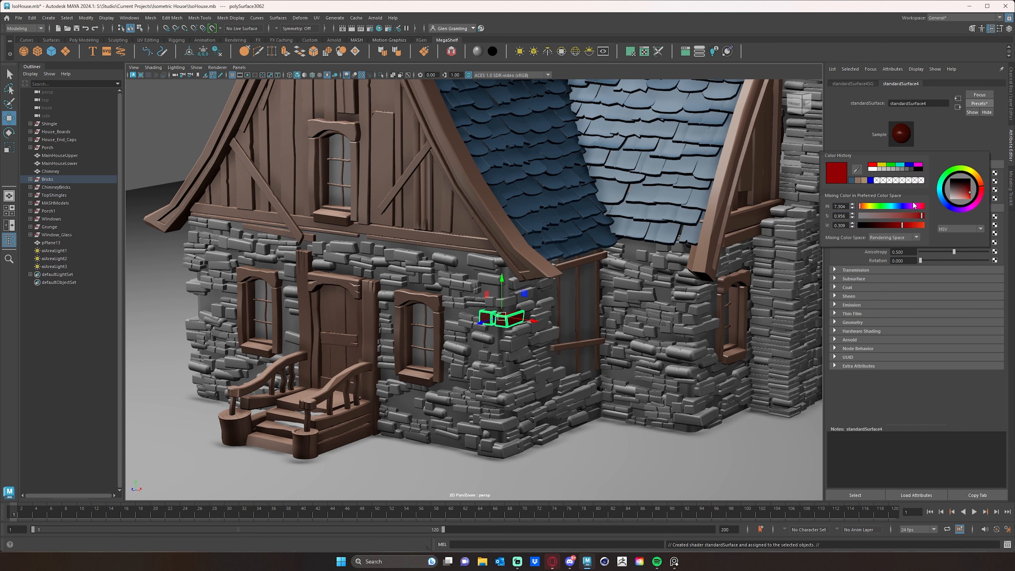
left_click(980, 186)
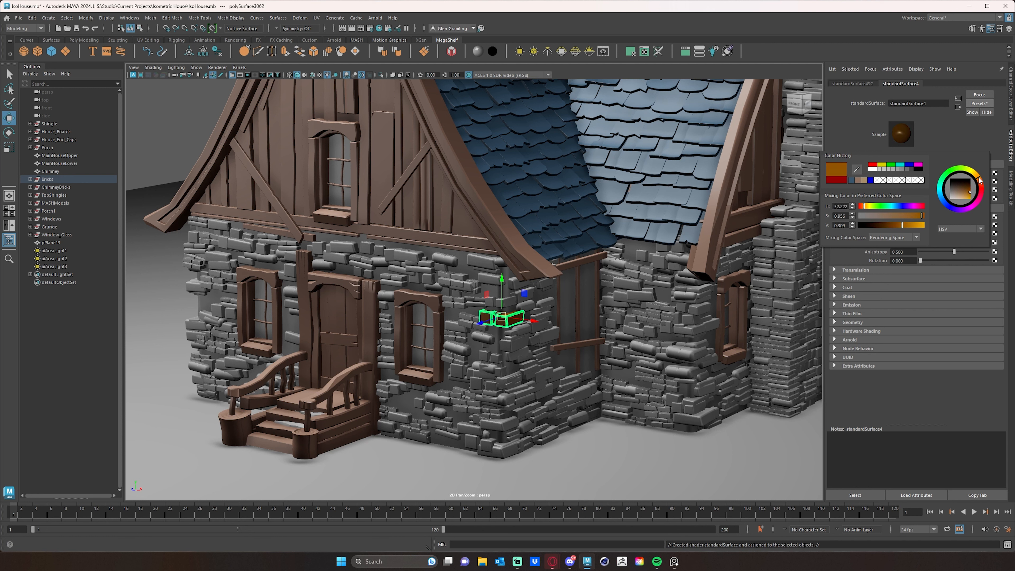
left_click_drag(878, 217, 897, 228)
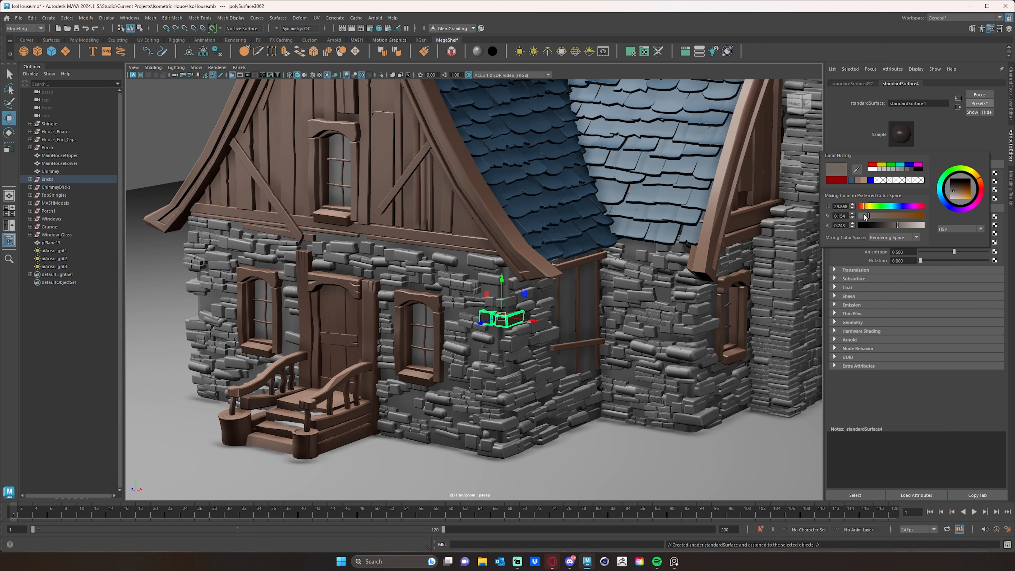
left_click(618, 435)
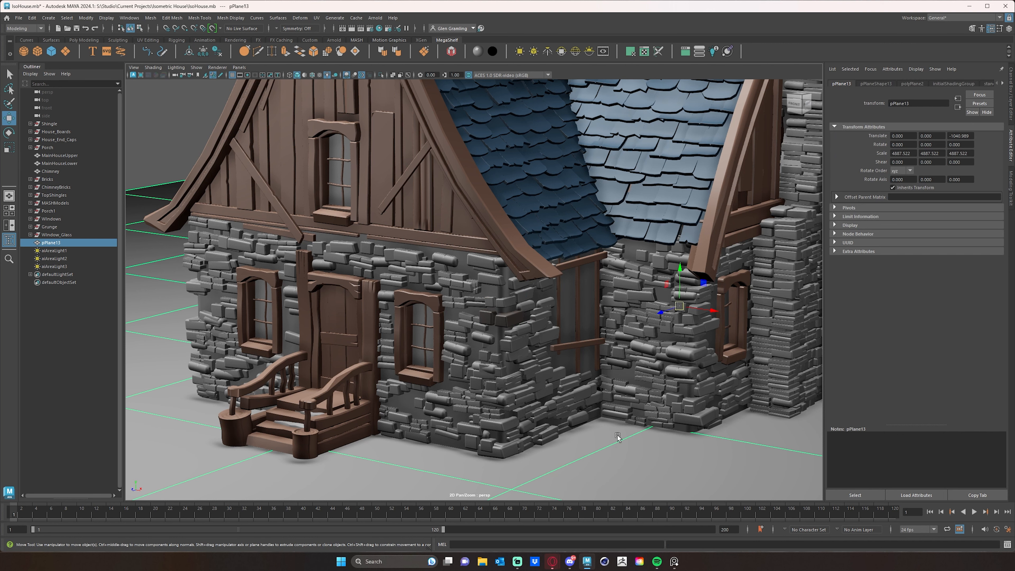
middle_click_drag(617, 435, 642, 340, "alt")
scroll(641, 338, "down", 3)
Rename the corner brick's Standard Surface material to BrickSS
left_click(514, 288)
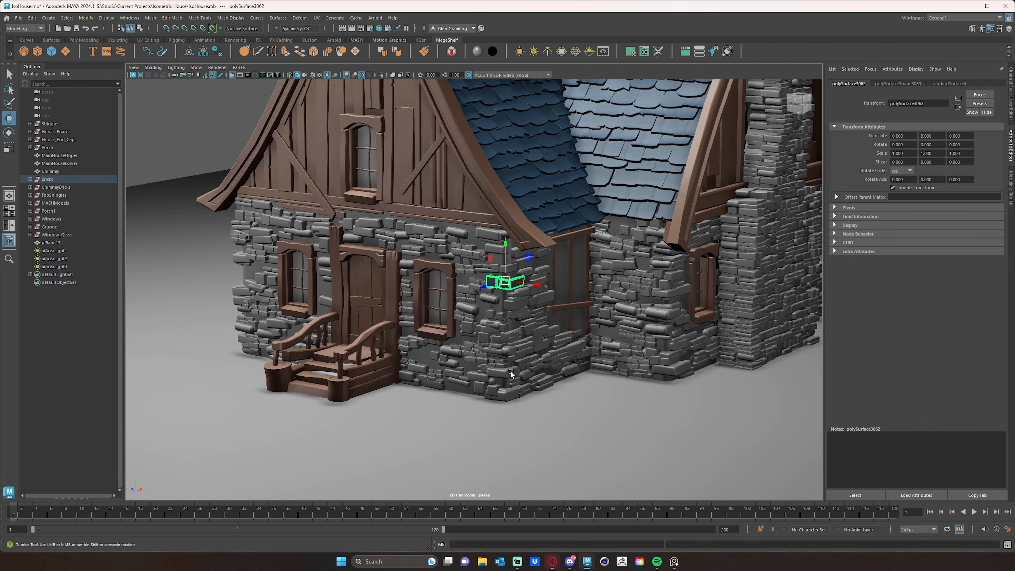
left_click_drag(511, 372, 514, 371, "alt")
left_click(947, 84)
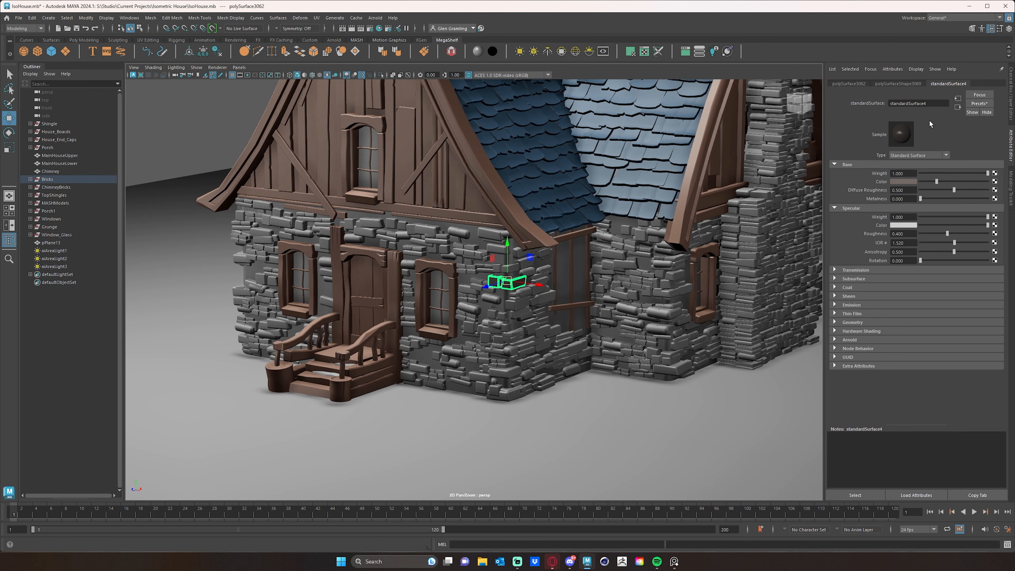
double_click(919, 103)
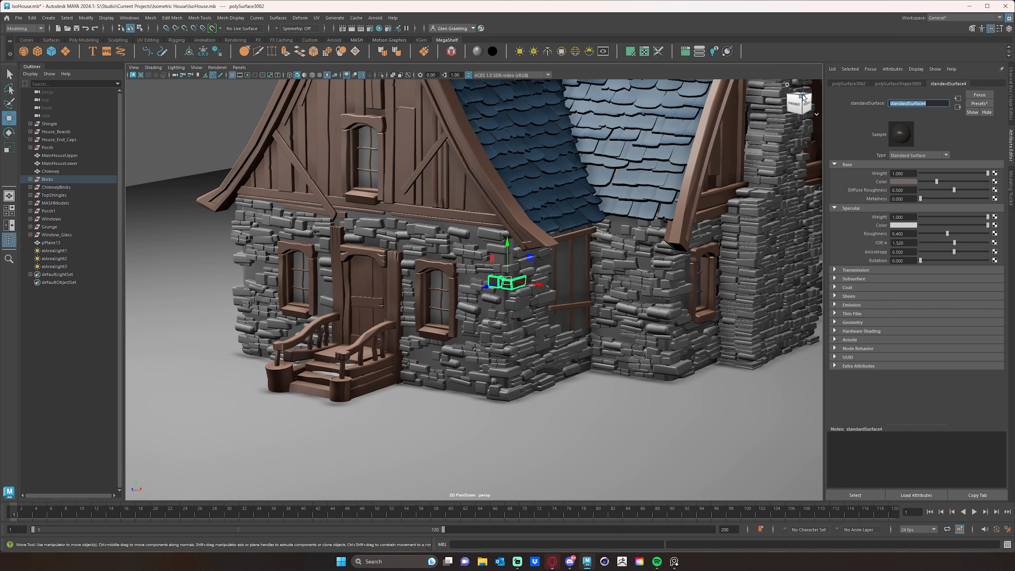
type("BrickSS")
key("Return")
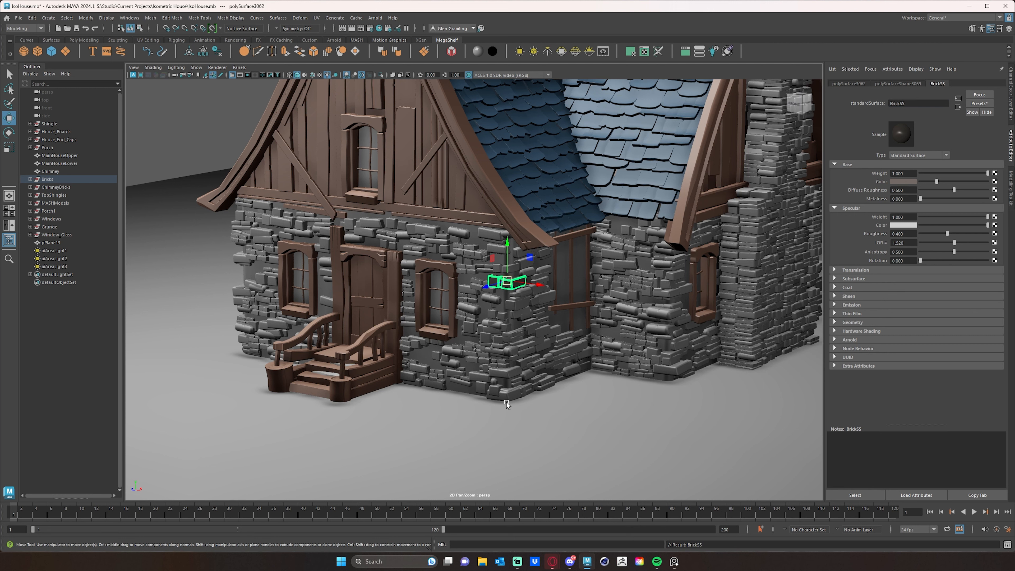
Assign the existing BrickSS material to the whole Bricks group
left_click_drag(507, 404, 509, 411, "alt")
middle_click_drag(467, 294, 475, 278, "alt")
left_click(52, 180)
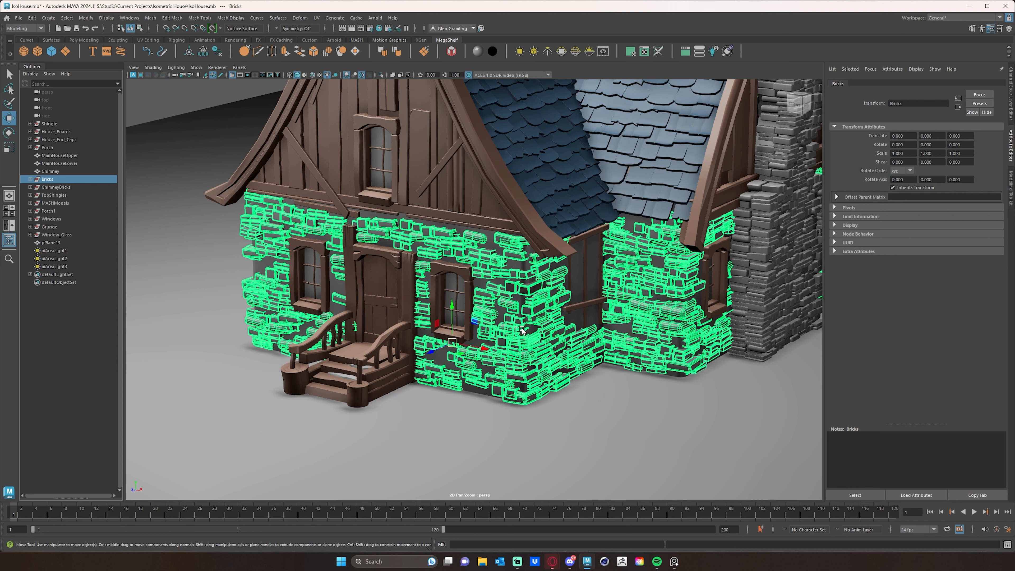
right_click_drag(537, 311, 604, 518)
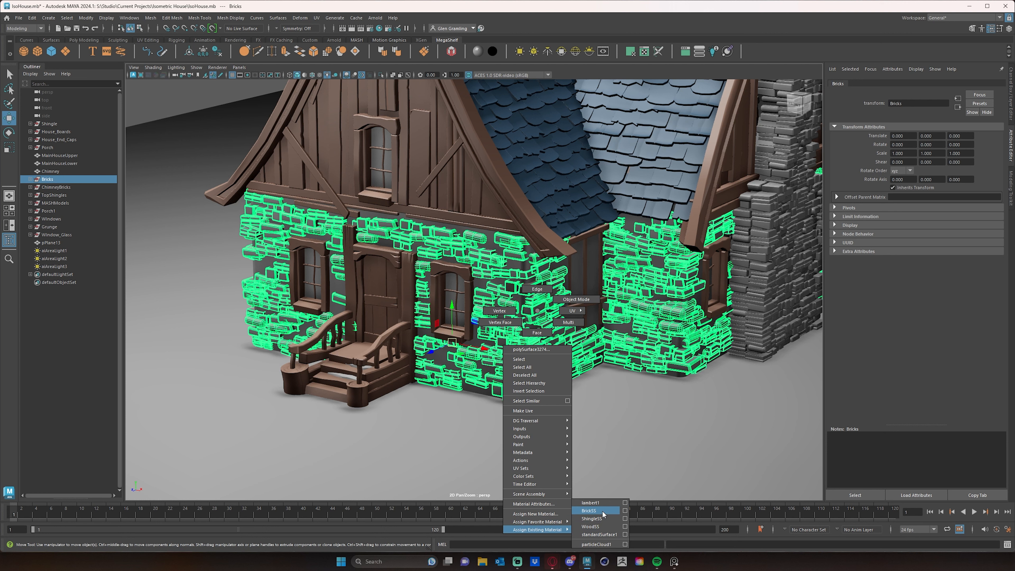
right_click_drag(602, 510, 601, 510)
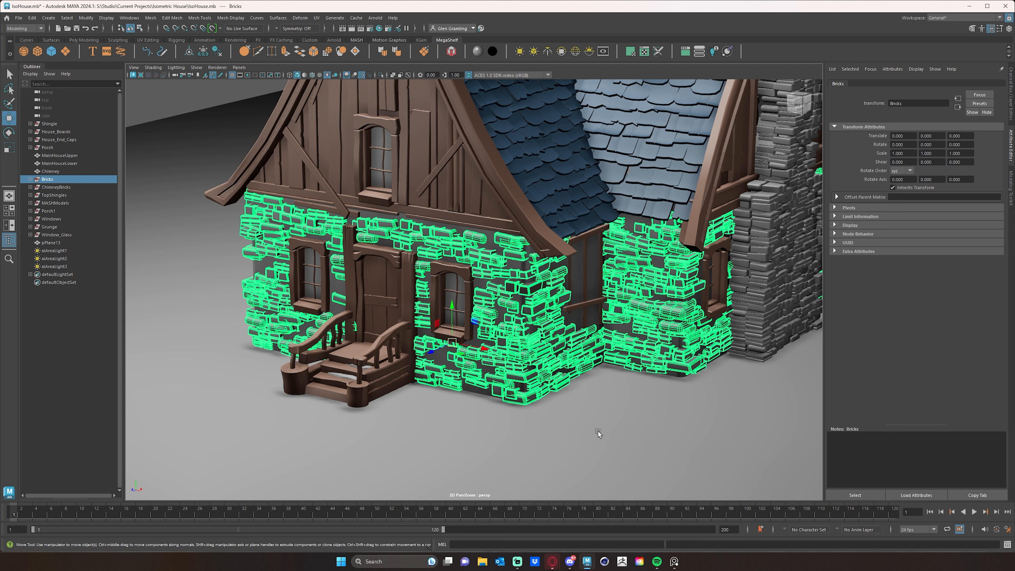
scroll(598, 431, "down", 2)
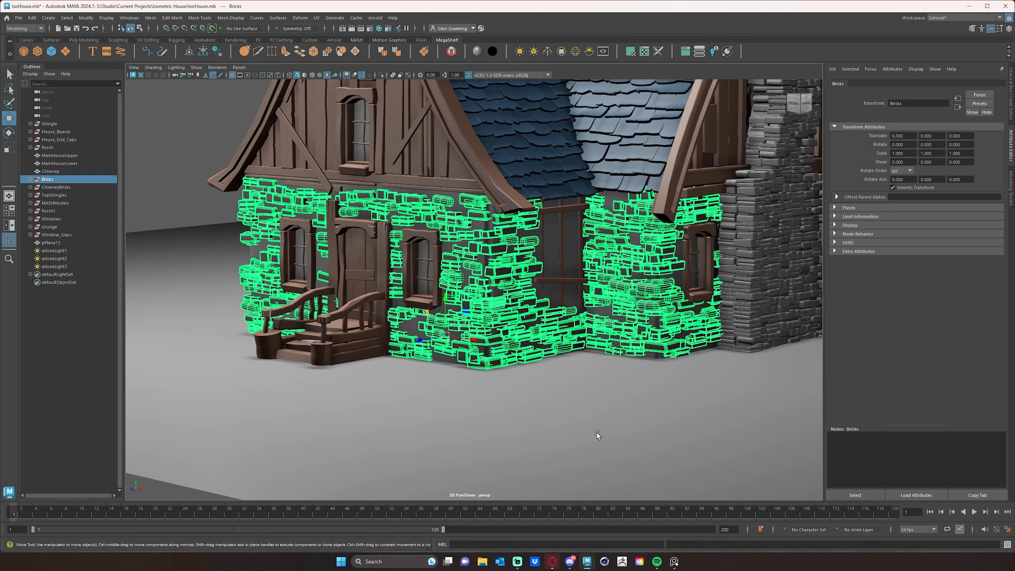
left_click(552, 413)
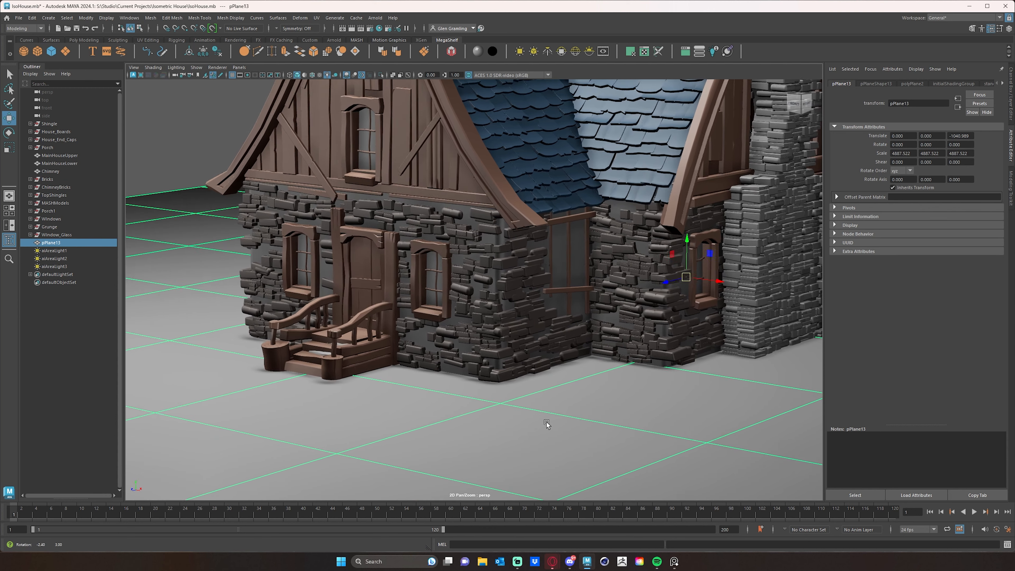
Assign the existing BrickSS material to the ChimneyBricks group
scroll(587, 332, "up", 4)
left_click(731, 272)
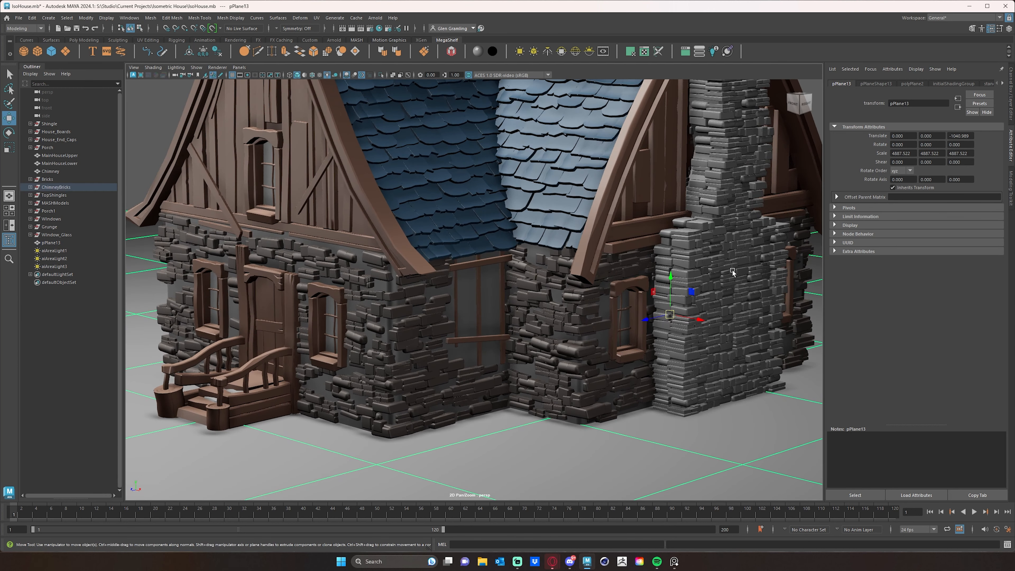
left_click(54, 190)
right_click(688, 261)
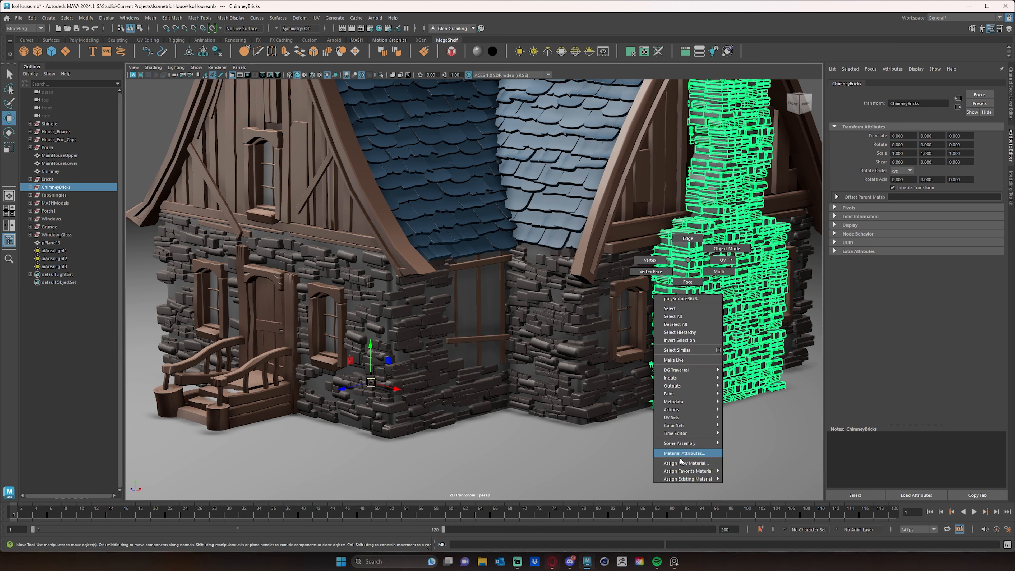
mouse_move(688, 479)
left_click(746, 488)
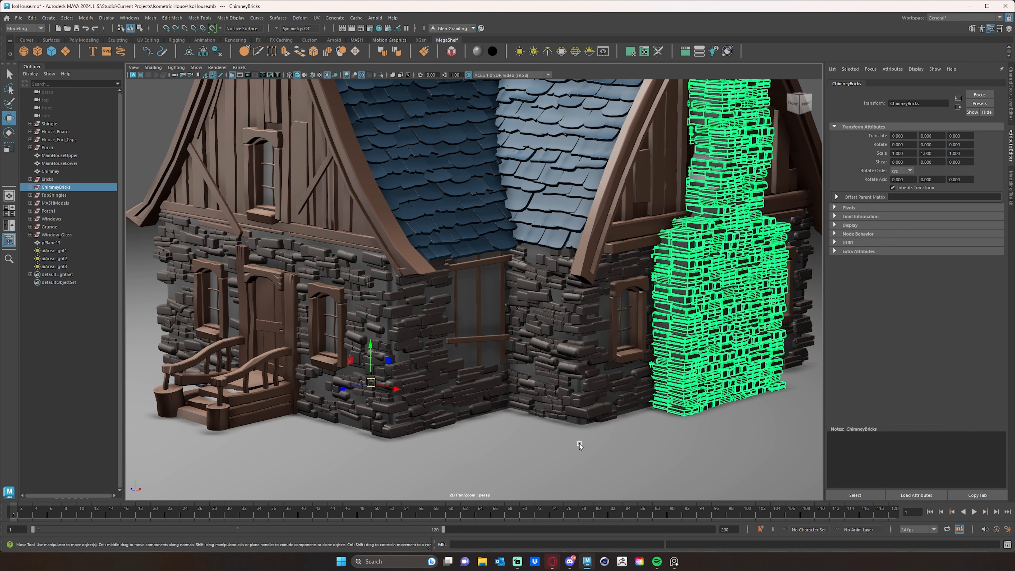
left_click(705, 459)
left_click_drag(572, 448, 482, 355, "alt")
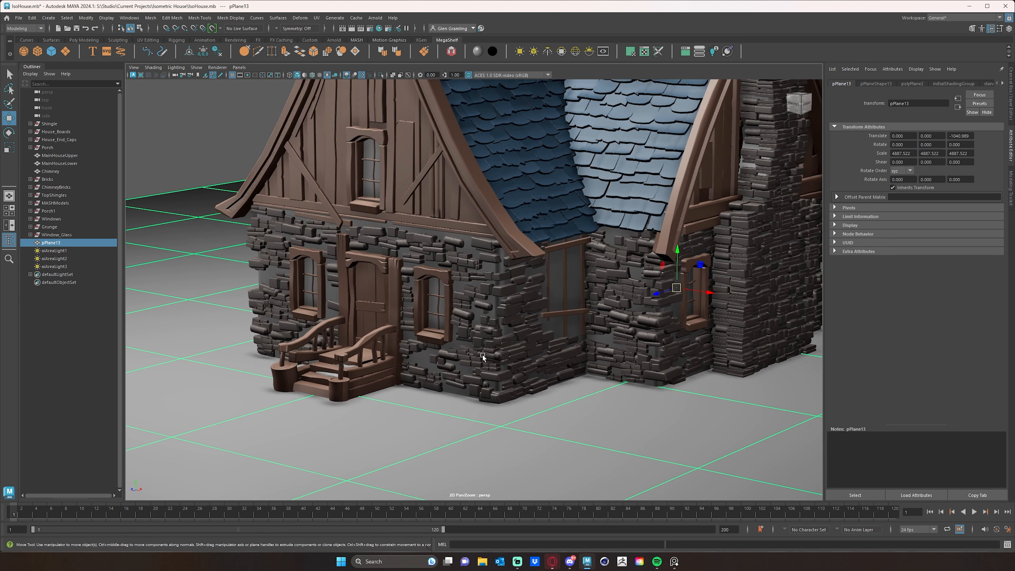
Assign a new Standard Surface material to the MainHouseLower wall mesh and apply the Clay preset
left_click(454, 343)
left_click_drag(582, 392, 520, 322, "alt")
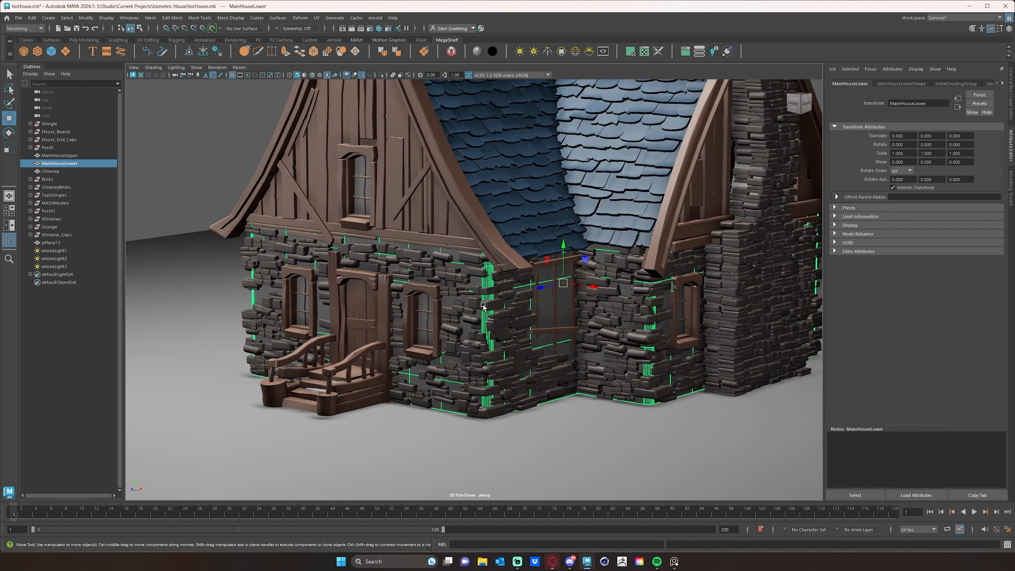
right_click(484, 316)
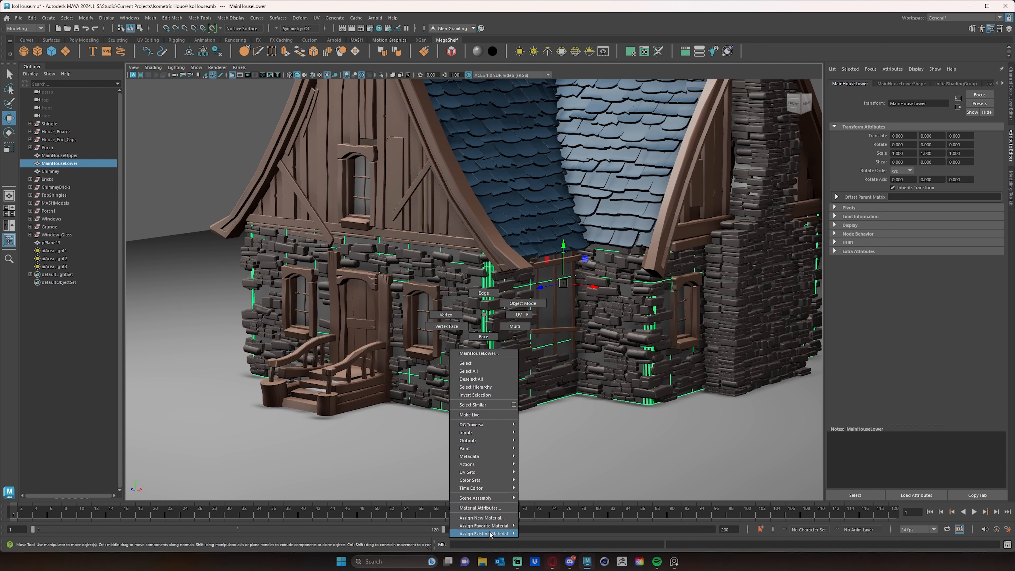
mouse_move(484, 533)
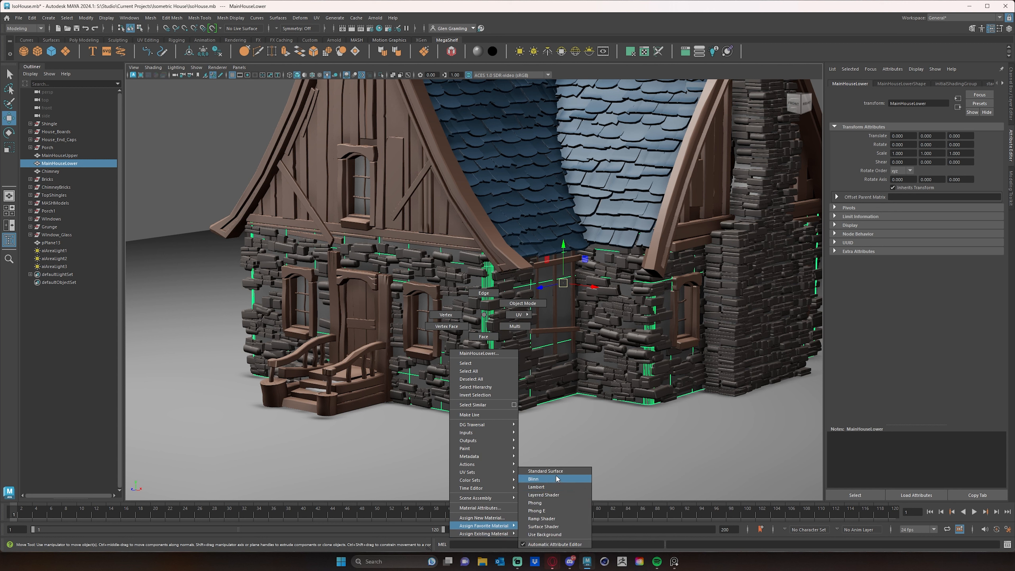
left_click(546, 471)
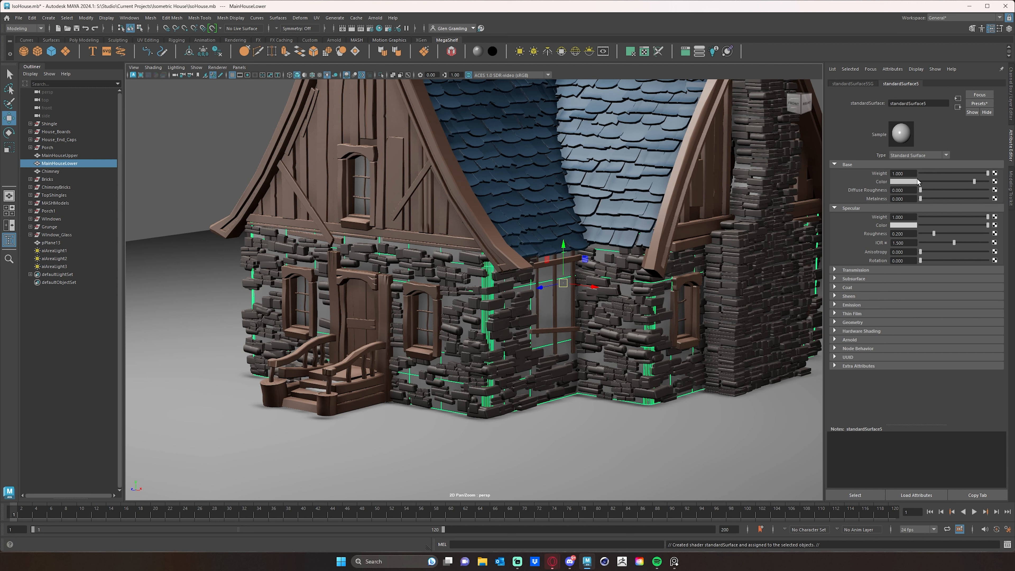
left_click(977, 104)
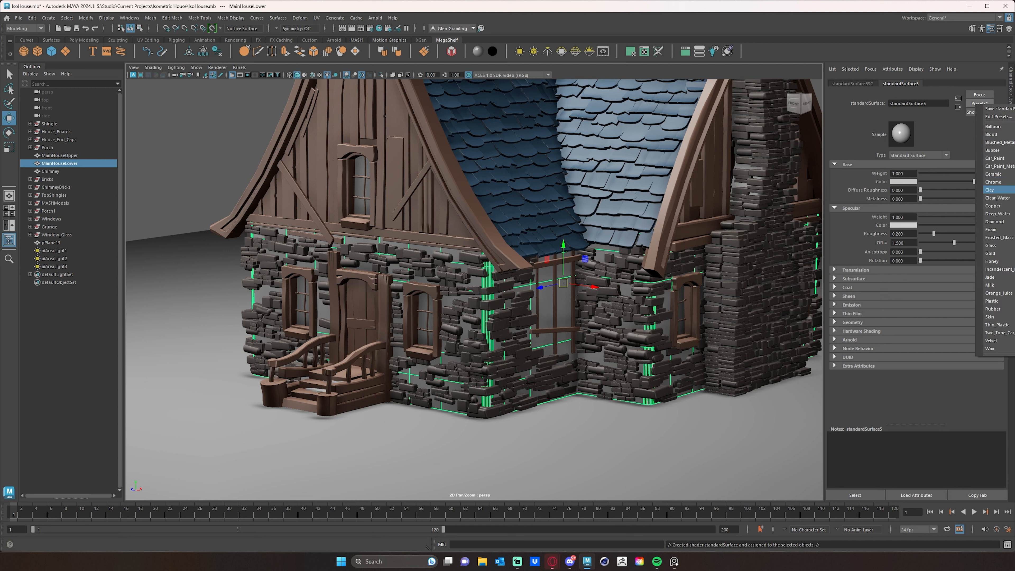
left_click(990, 190)
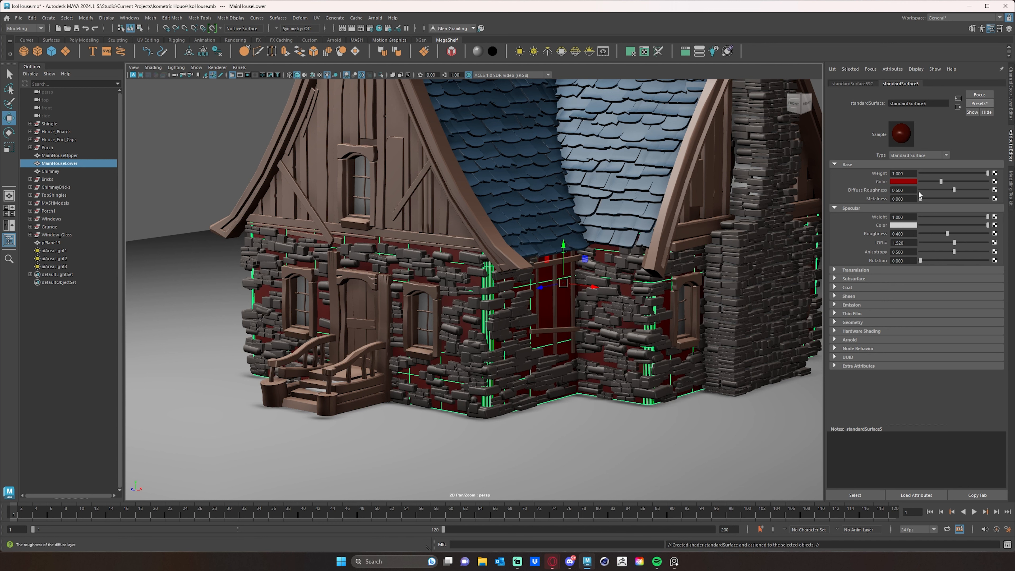
Set the lower wall material's base color to near-black with hue 7.304, saturation 0.090 and value 0.084, and rename it ConcreteSS
left_click(904, 181)
mouse_move(885, 224)
left_mouse_down()
mouse_move(872, 226)
mouse_move(902, 235)
left_mouse_up()
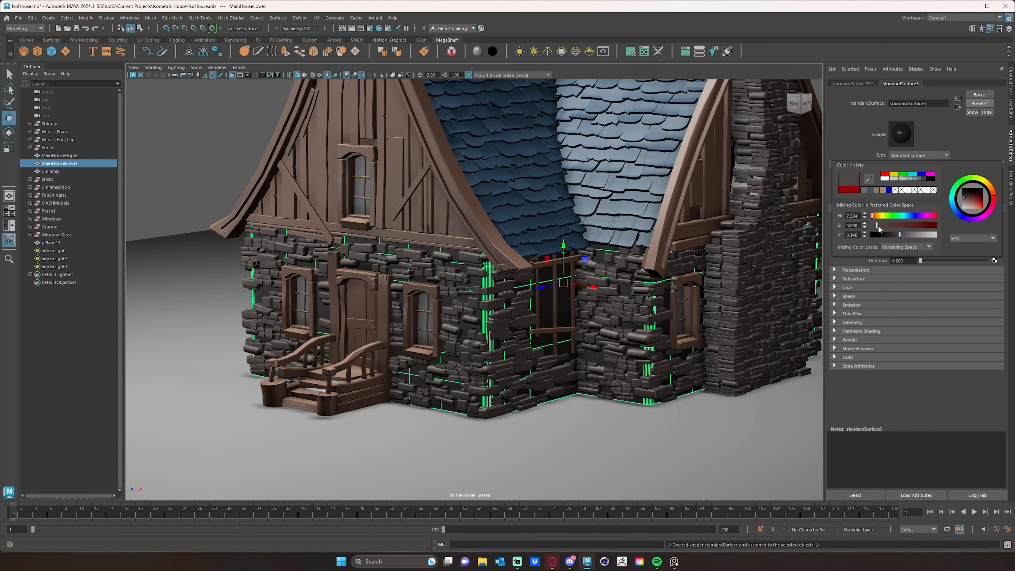
left_click_drag(899, 235, 893, 235)
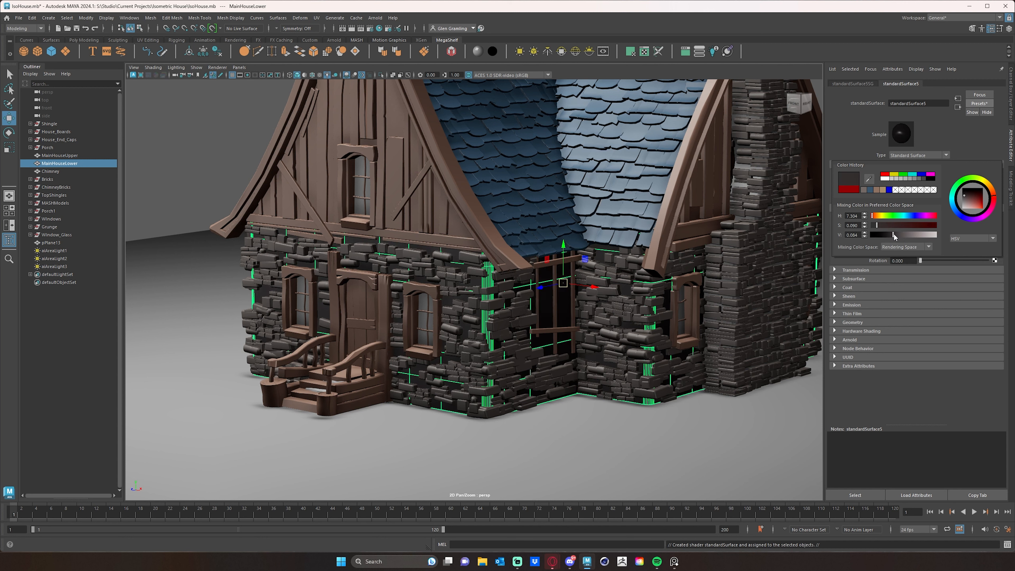
double_click(932, 105)
type("ConcreteSS")
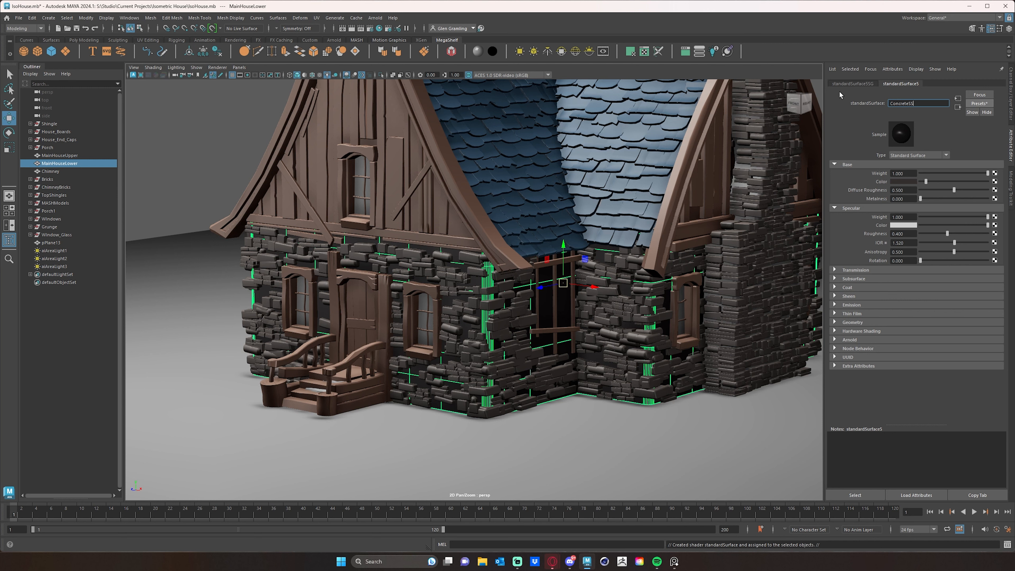
key("Return")
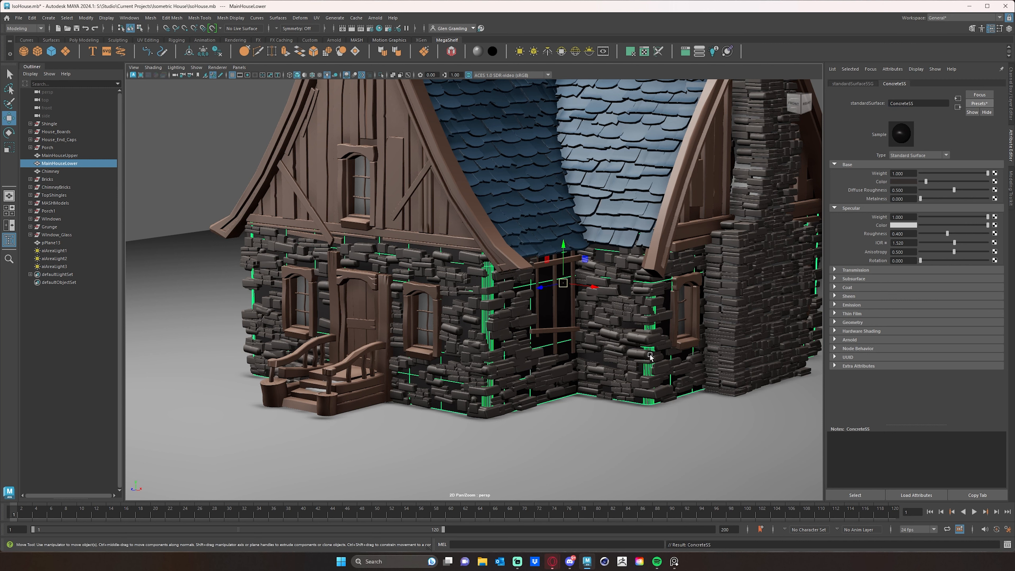
Assign the existing ConcreteSS material to the Chimney mesh behind the chimney bricks
scroll(618, 332, "up", 2)
left_click_drag(619, 332, 662, 319, "alt")
right_click_drag(662, 320, 743, 214, "alt")
scroll(743, 214, "up", 5)
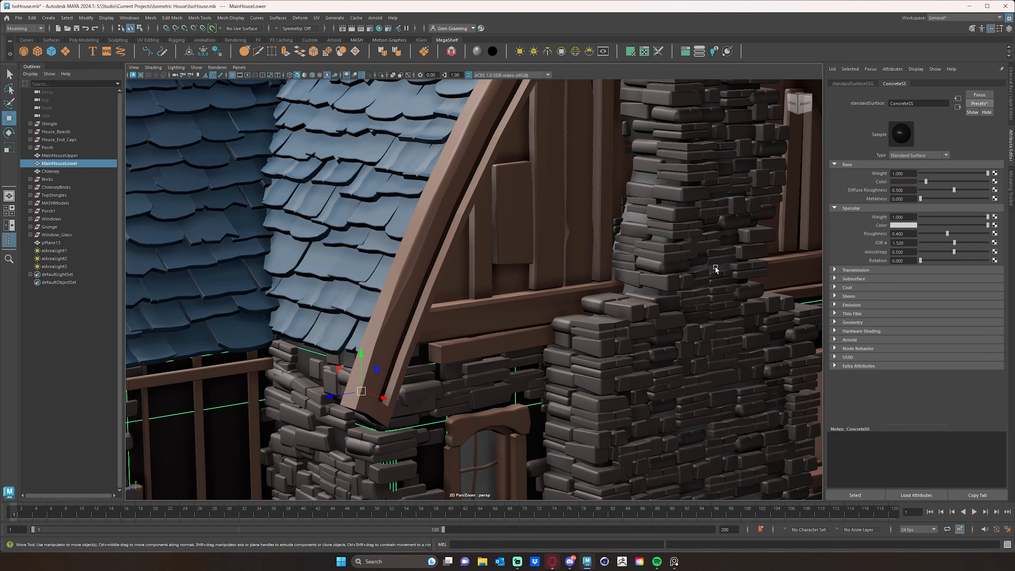
left_click(636, 218)
right_click_drag(636, 217, 695, 452)
Clear the selection and examine the wood, shingle, brick and concrete colors across the whole house
scroll(643, 267, "down", 10)
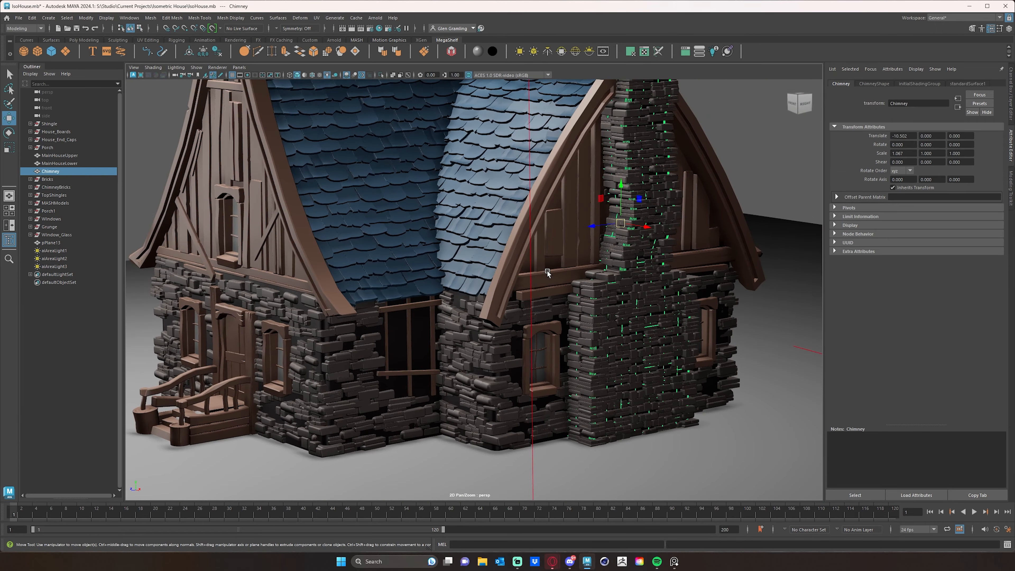
left_click_drag(547, 273, 567, 276, "alt")
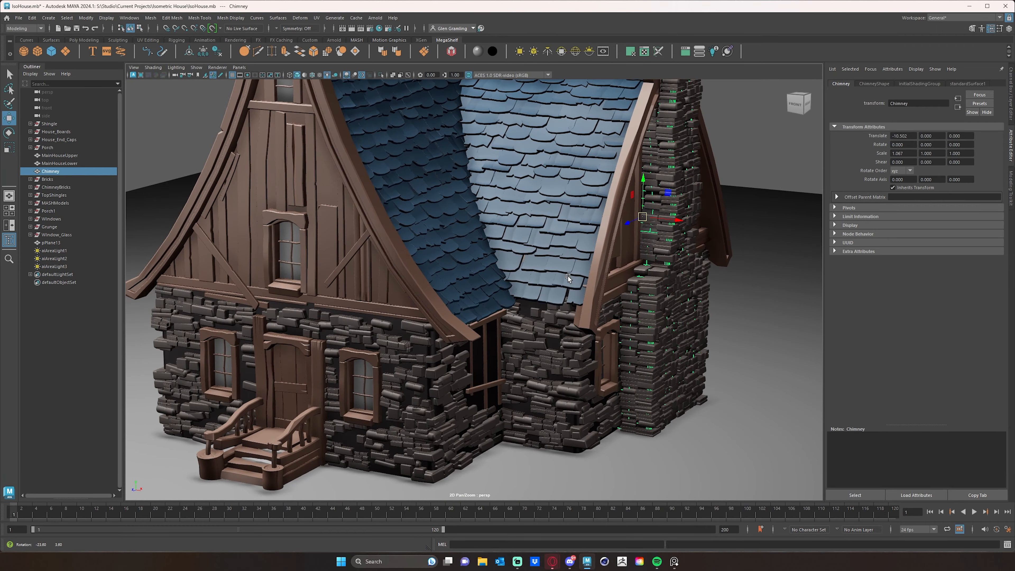
scroll(591, 319, "up", 3)
scroll(591, 318, "down", 5)
left_click_drag(595, 334, 555, 338, "alt")
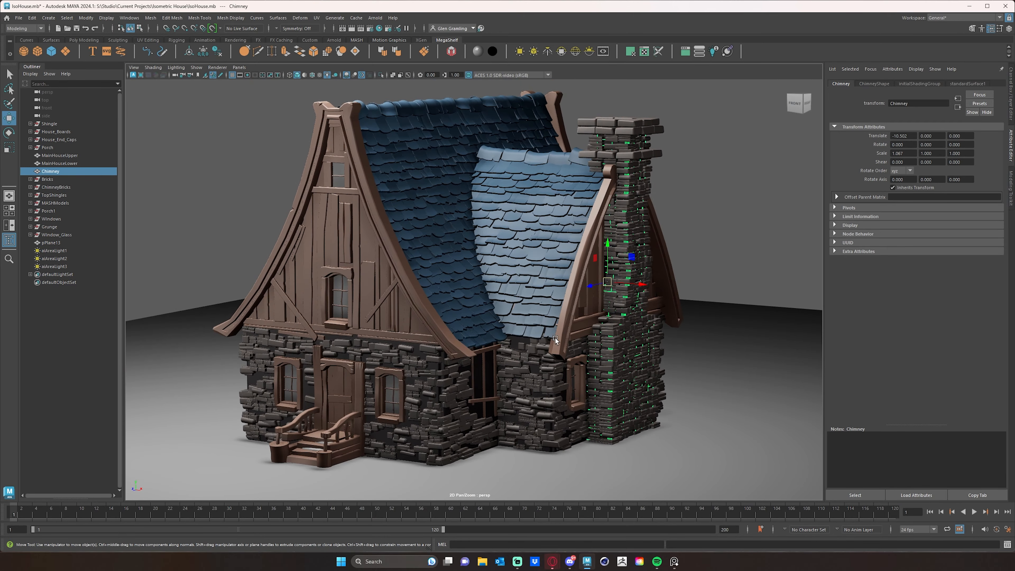
left_click(731, 273)
left_click_drag(731, 273, 636, 343, "alt")
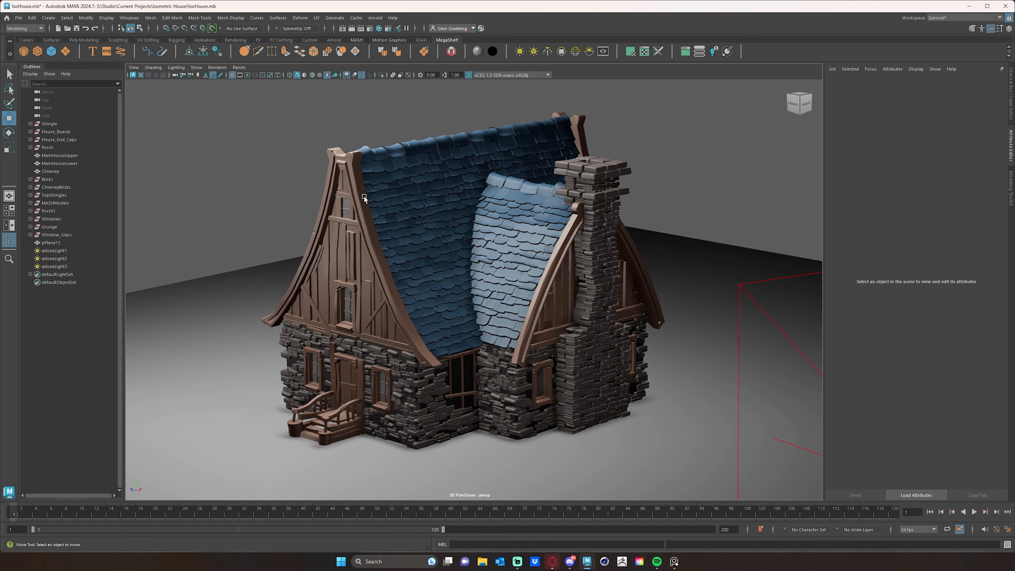
Preview the whole house with an Arnold render in the viewport and stop the render
left_click_drag(364, 195, 389, 218, "alt")
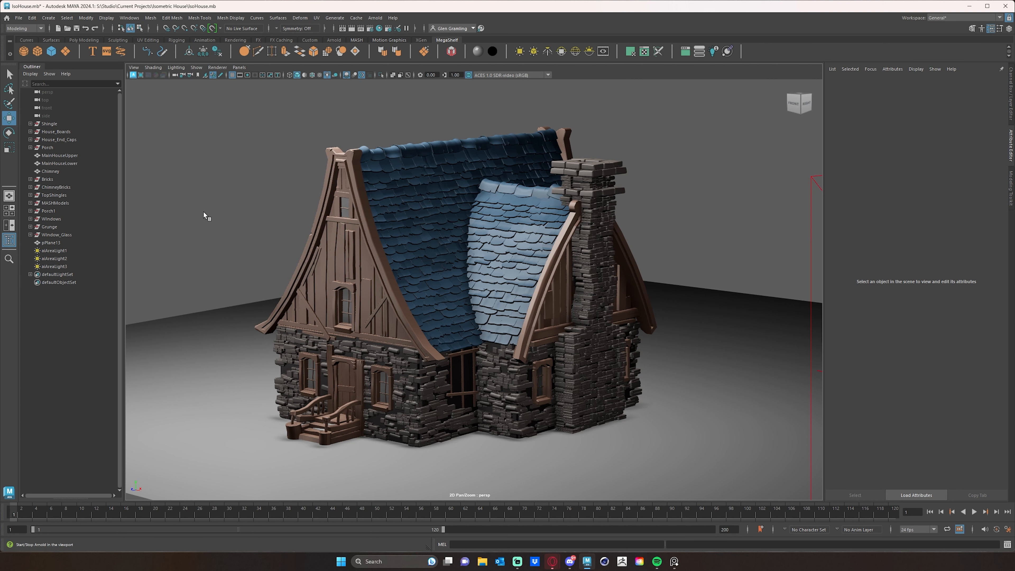
key("q")
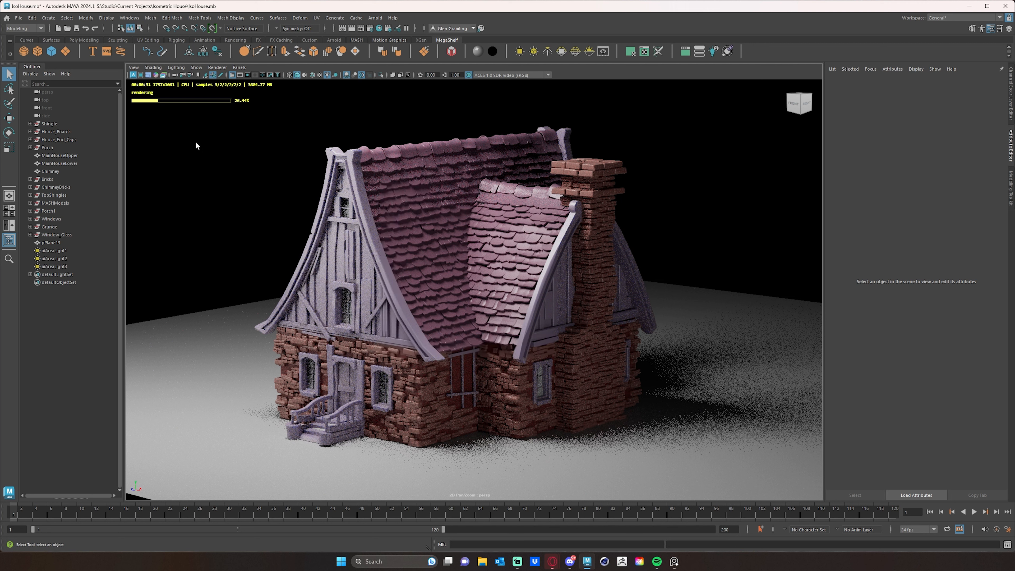
left_click(133, 75)
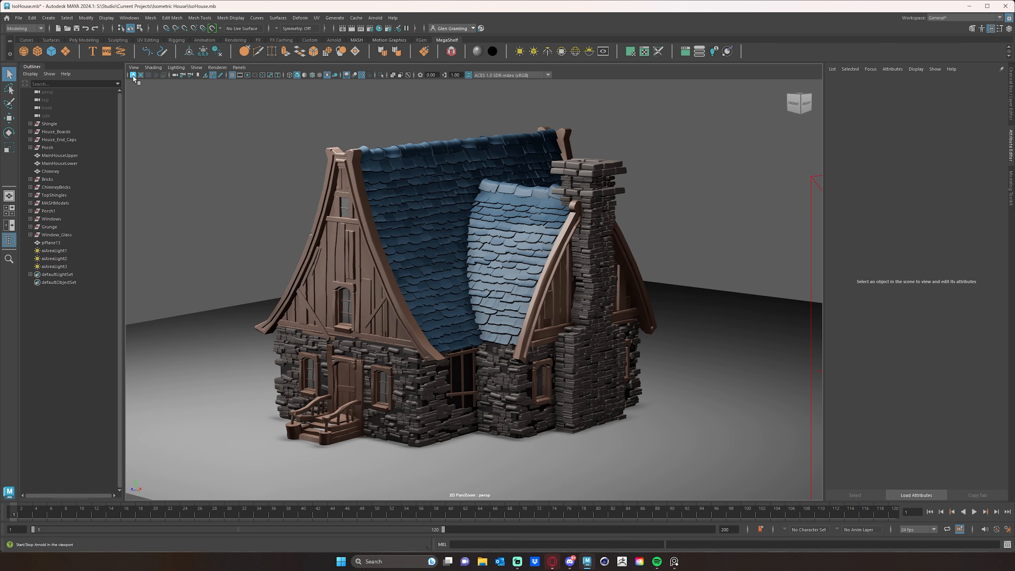
left_click_drag(305, 289, 305, 297, "alt")
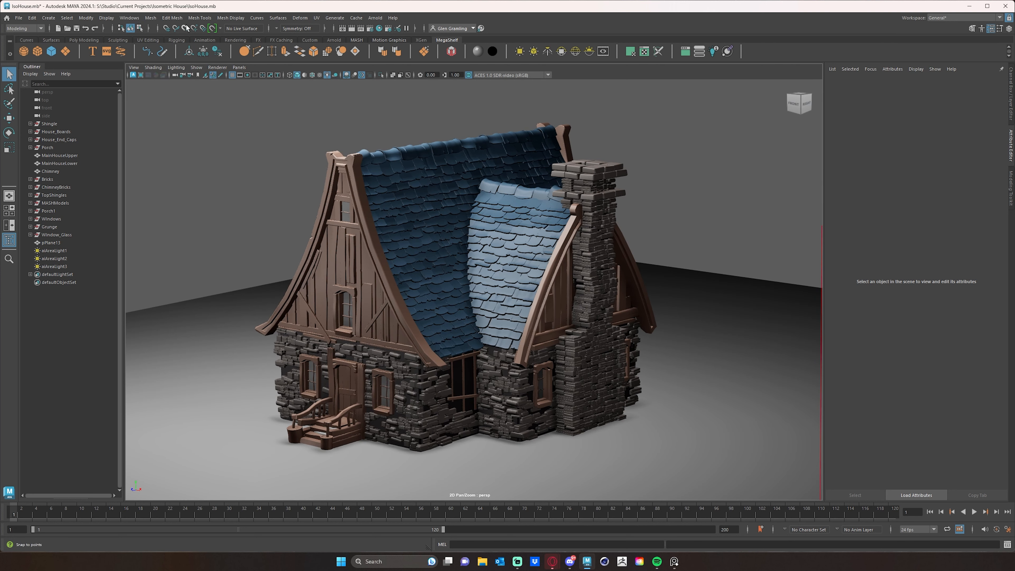
Open the Render Settings and set Arnold's render device to GPU
left_click(369, 28)
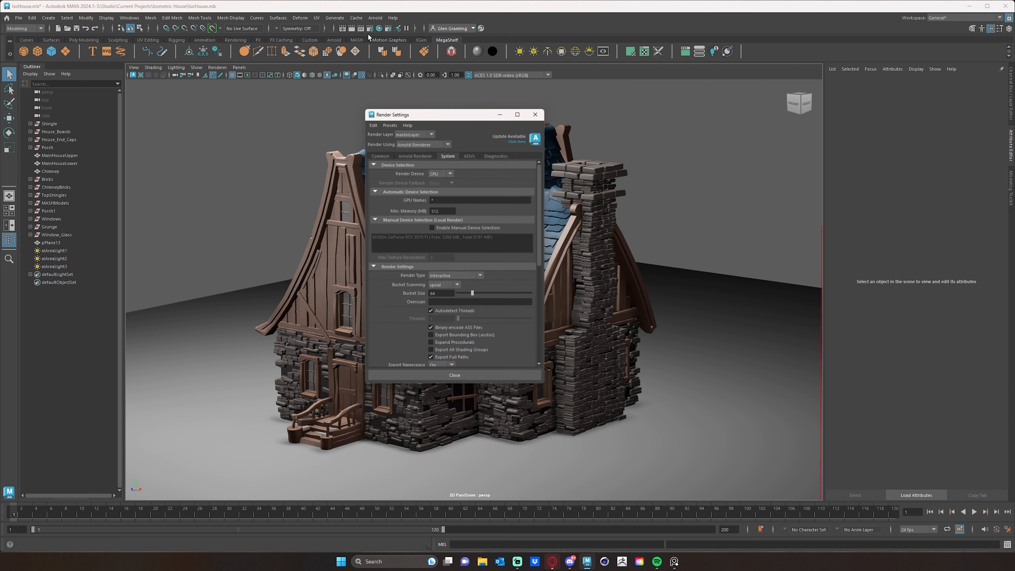
left_click(432, 144)
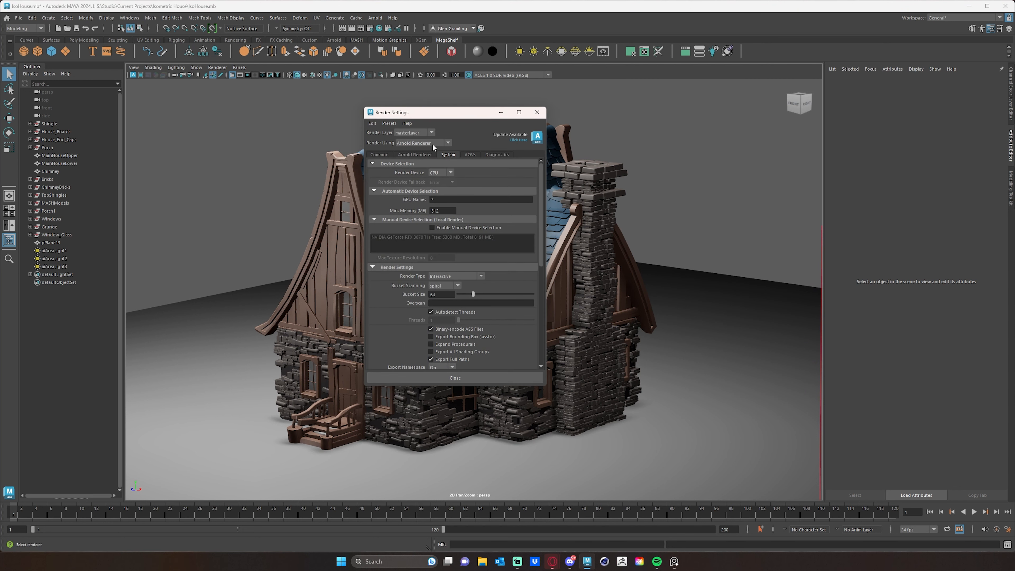
left_click(438, 129)
left_click(437, 176)
left_click(439, 190)
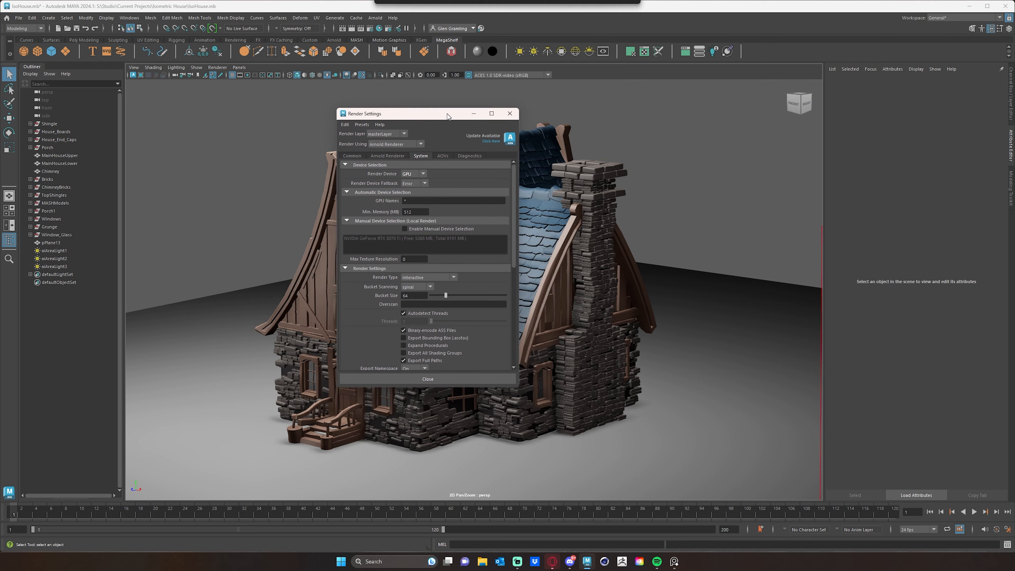
Close the Render Settings, preview the whole house with an Arnold GPU render in the viewport, and stop the render
left_click(537, 112)
left_click_drag(607, 263, 526, 267, "alt")
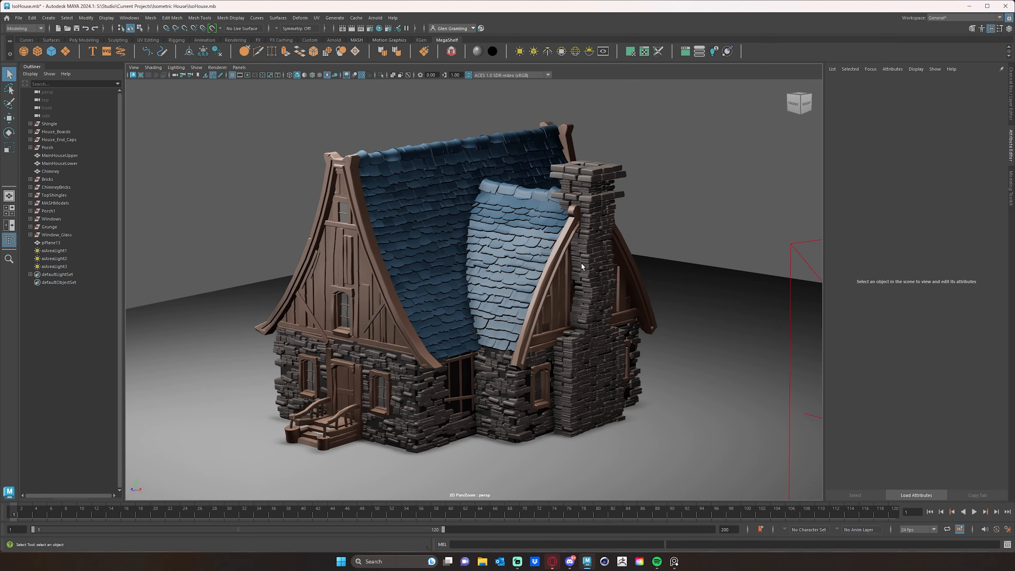
scroll(529, 267, "up", 3)
left_click_drag(452, 257, 486, 259, "alt")
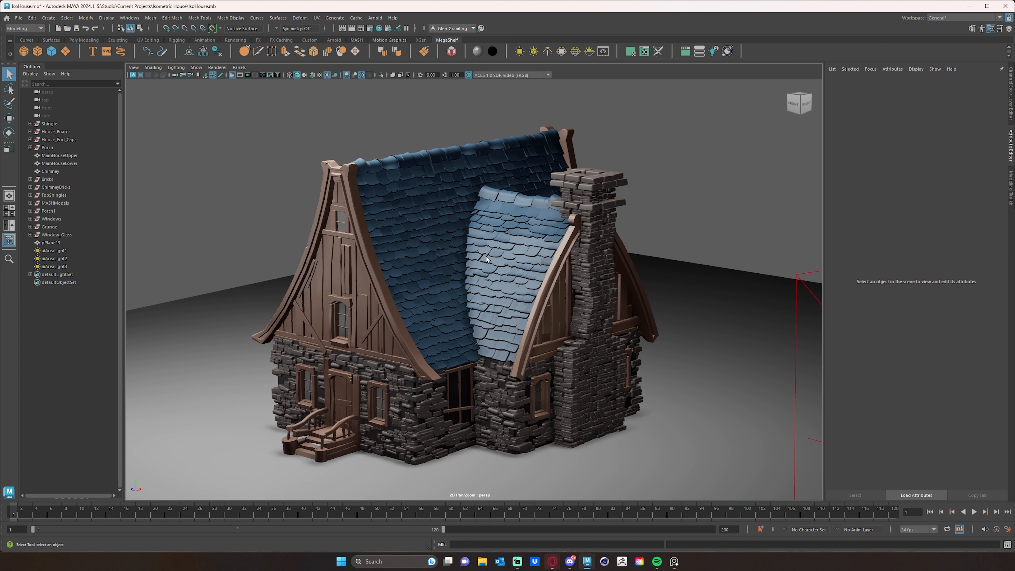
left_click(504, 265)
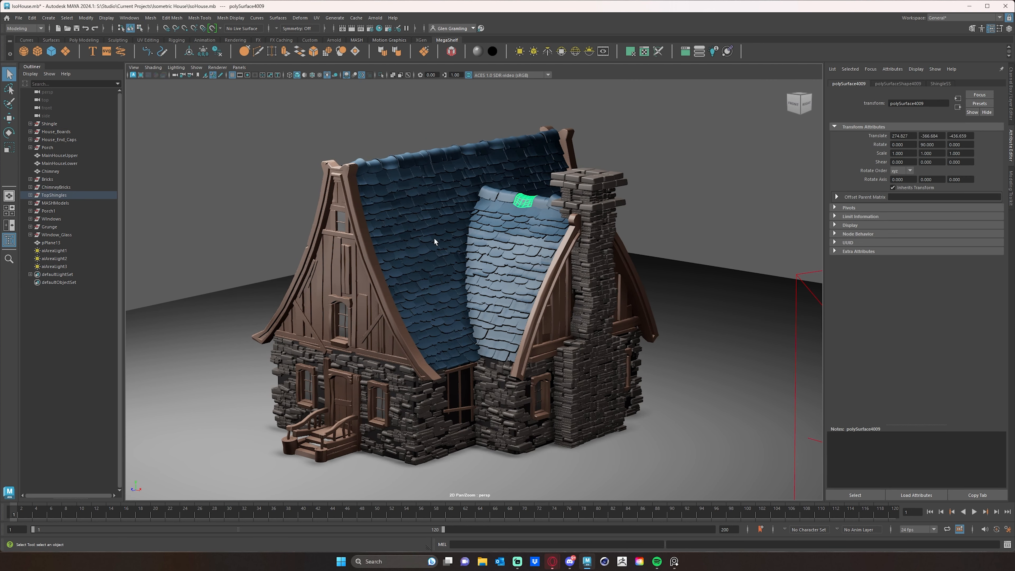
left_click(424, 224, "alt")
mouse_move(408, 177)
left_mouse_down("alt")
mouse_move(407, 186)
mouse_move(396, 176)
left_mouse_up("alt")
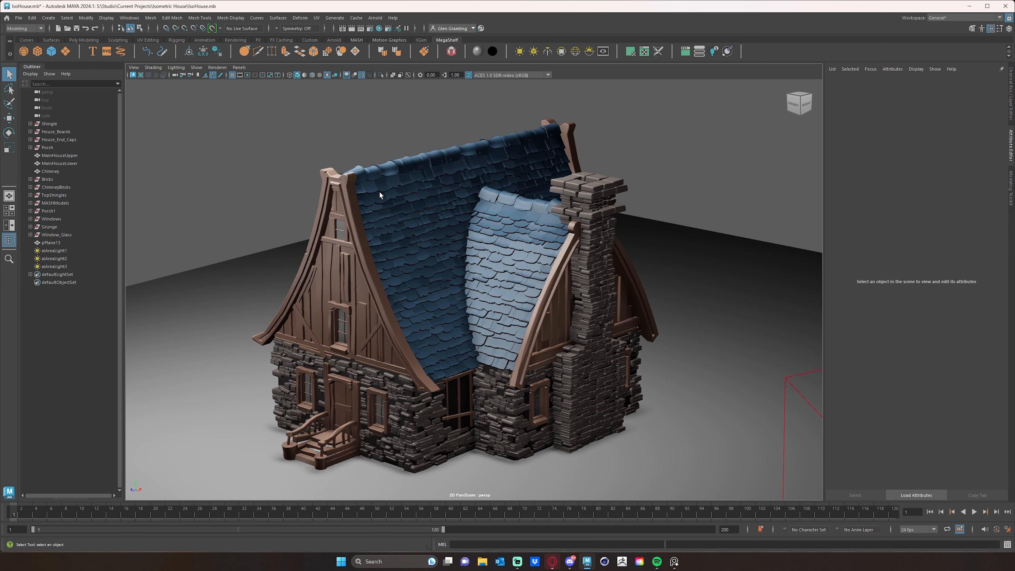
left_click(387, 171)
left_click(236, 148, "alt")
mouse_move(234, 150)
left_mouse_down("alt")
mouse_move(249, 200)
mouse_move(222, 143)
left_mouse_up("alt")
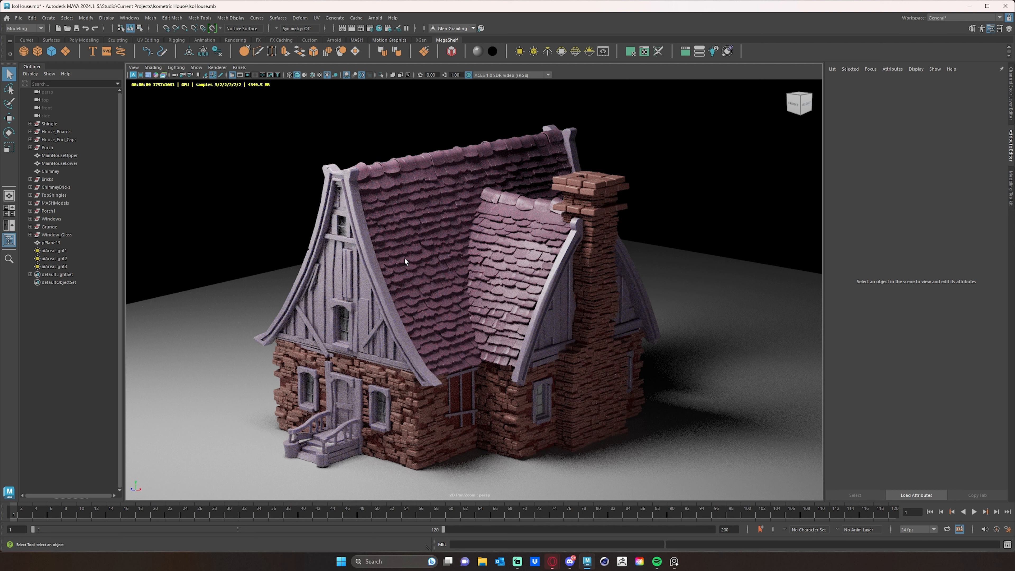
left_click(132, 75)
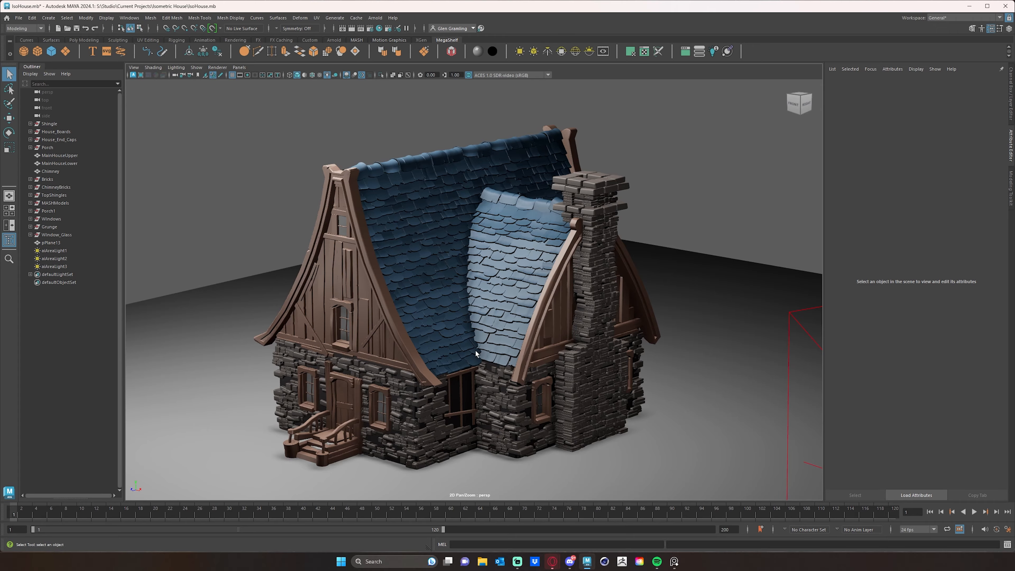
Examine the house and its surrounding area lights, and open the ShingleSS material attributes from a roof shingle
left_click_drag(476, 353, 357, 301, "alt")
scroll(474, 326, "down", 6)
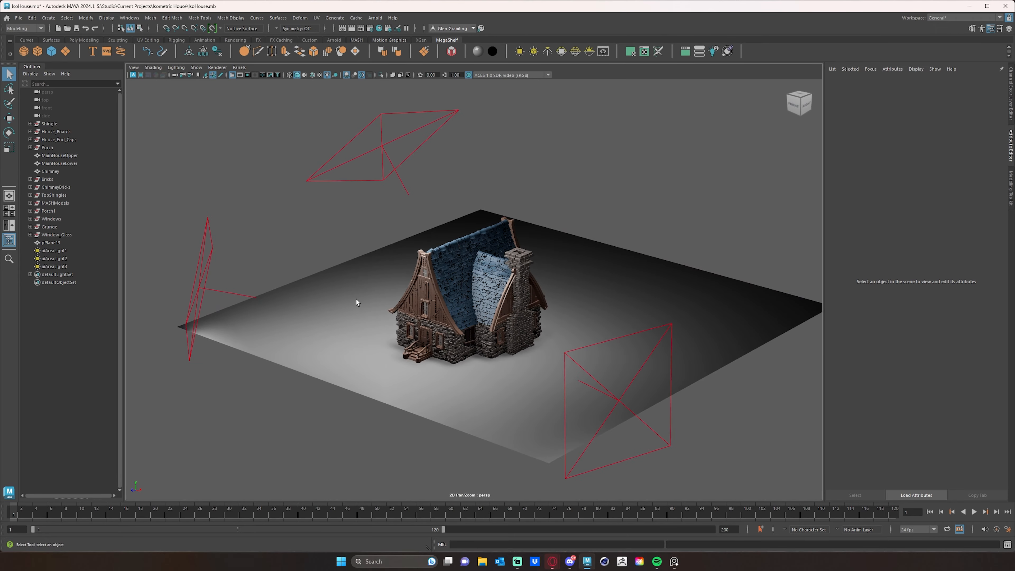
right_click_drag(357, 302, 495, 316, "alt")
middle_click_drag(496, 316, 515, 311, "alt")
left_click_drag(515, 311, 490, 310, "alt")
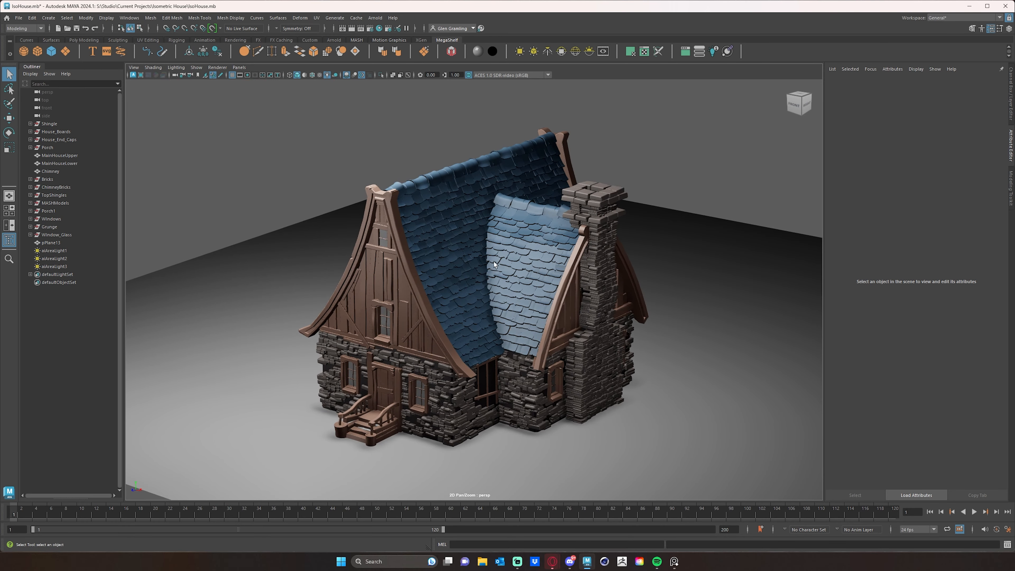
left_click(470, 253)
left_click_drag(538, 263, 540, 255, "alt")
left_click(702, 217)
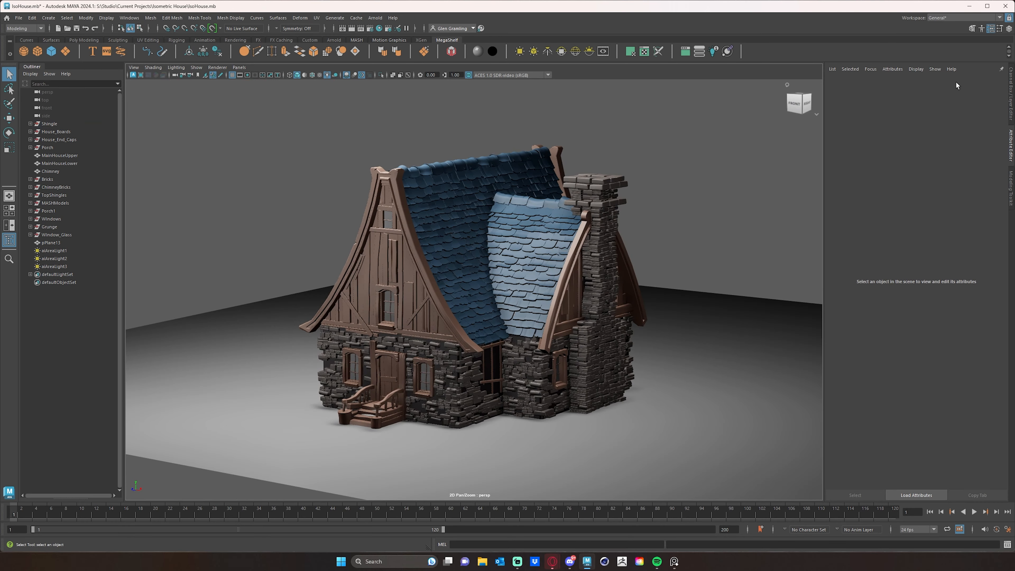
left_click(534, 244)
left_click(941, 83)
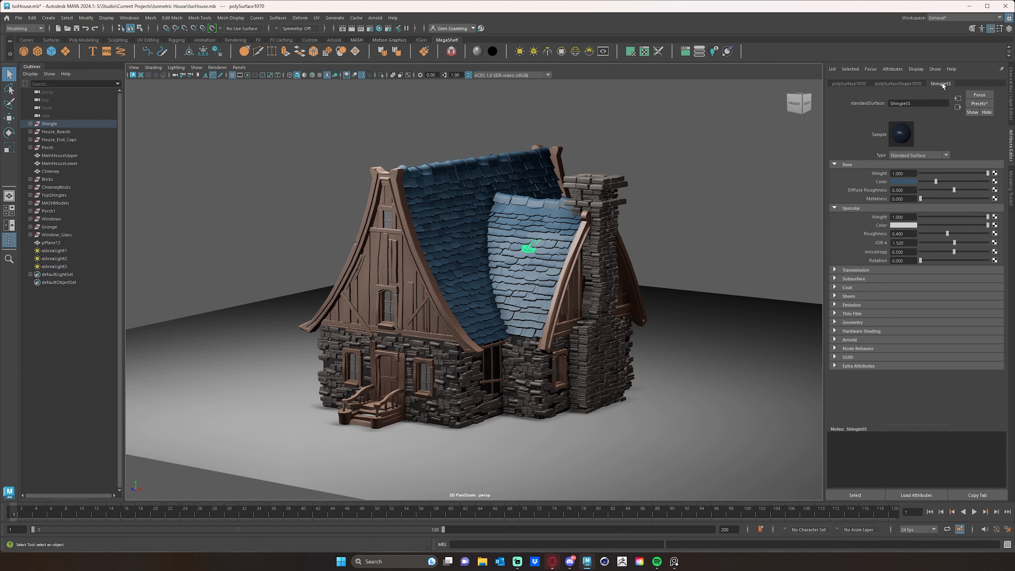
left_click_drag(700, 228, 698, 226, "alt")
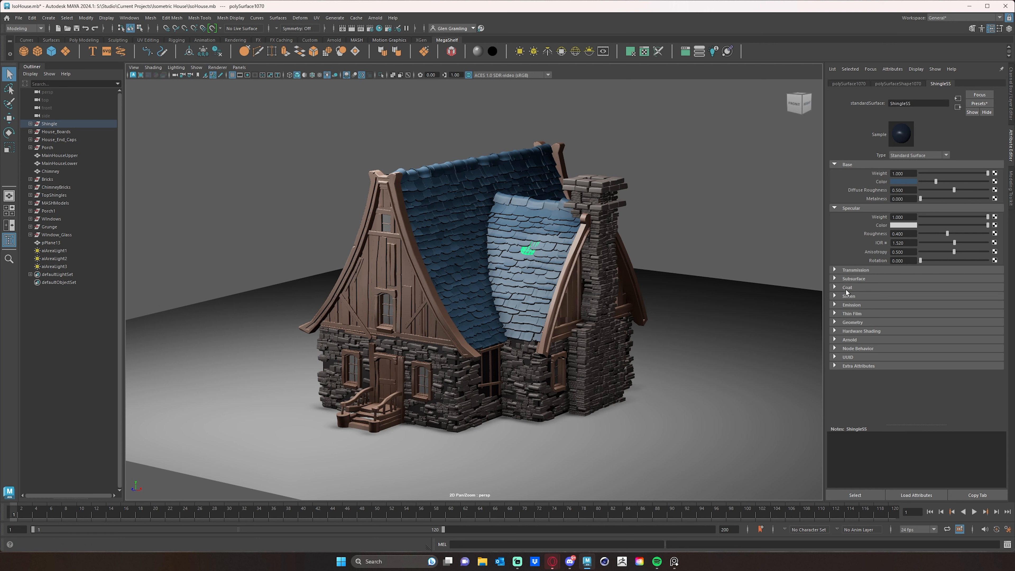
Set the subsurface weight of the WoodSS material on the house boards and end caps to 0
left_click(391, 262)
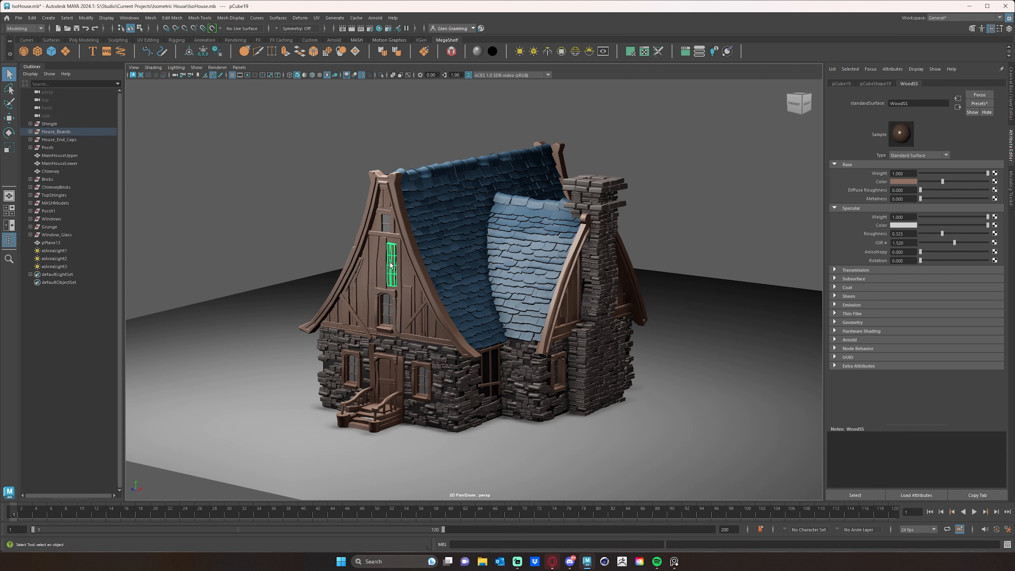
left_click(412, 265)
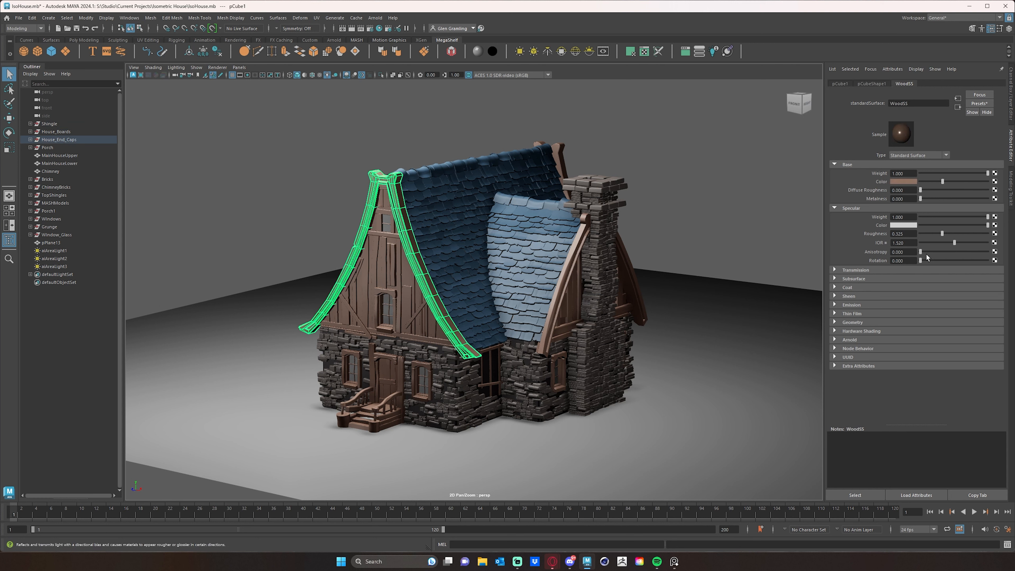
left_click(834, 279)
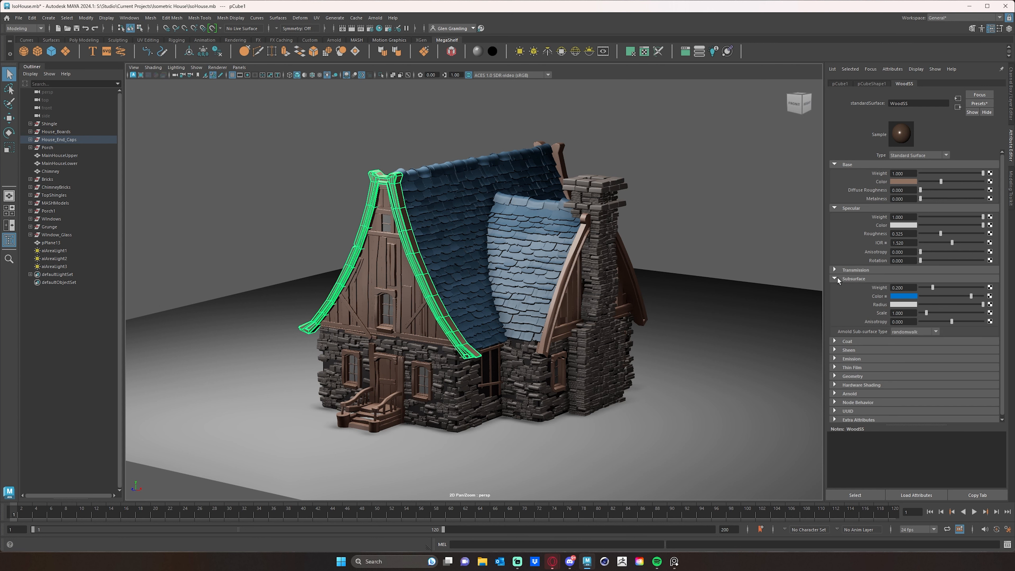
left_click_drag(932, 289, 905, 288)
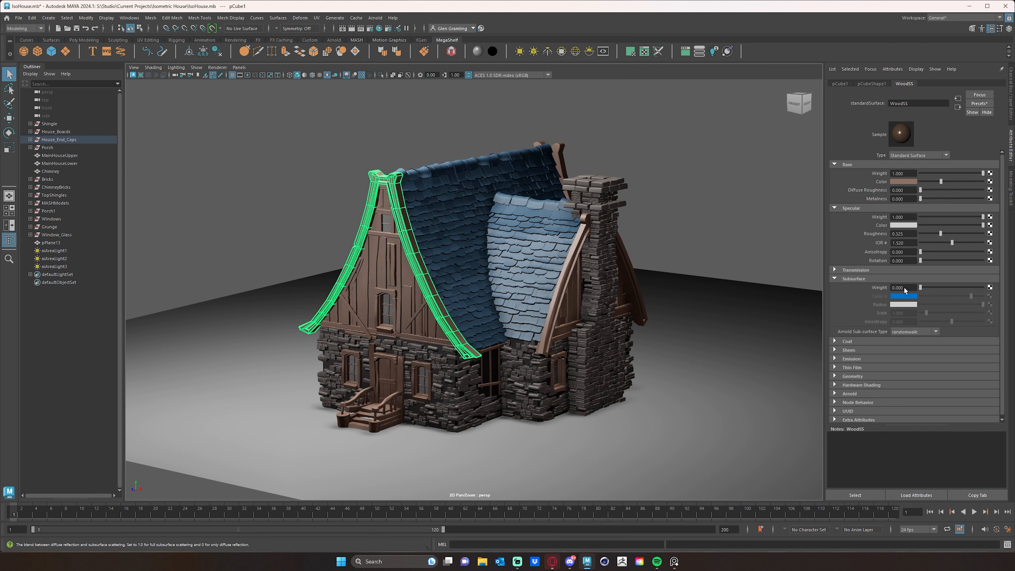
left_click(834, 279)
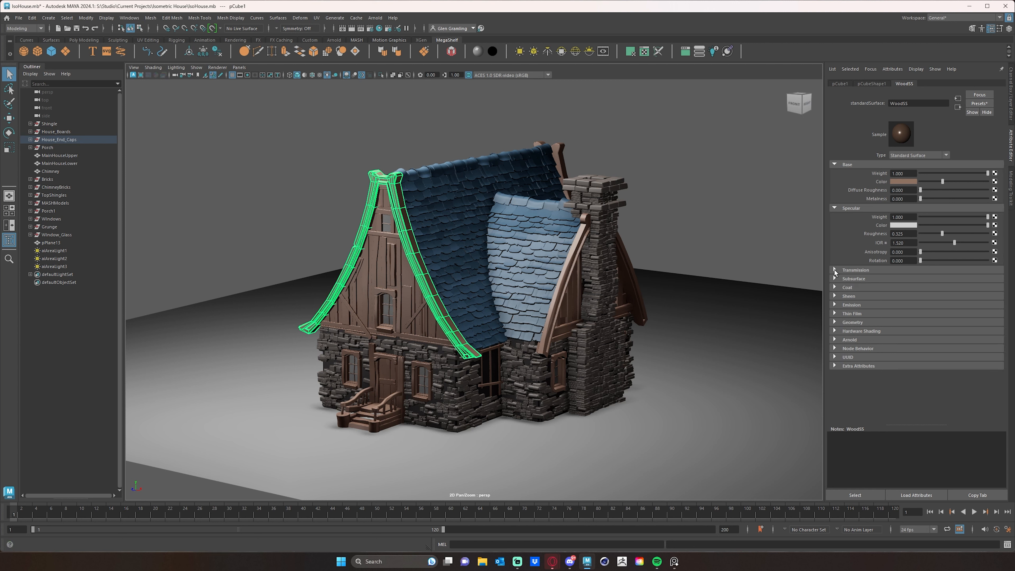
Check WoodSS's transmission, subsurface, coat, sheen, emission, thin film and geometry settings
left_click(835, 269)
left_click(835, 270)
left_click(837, 279)
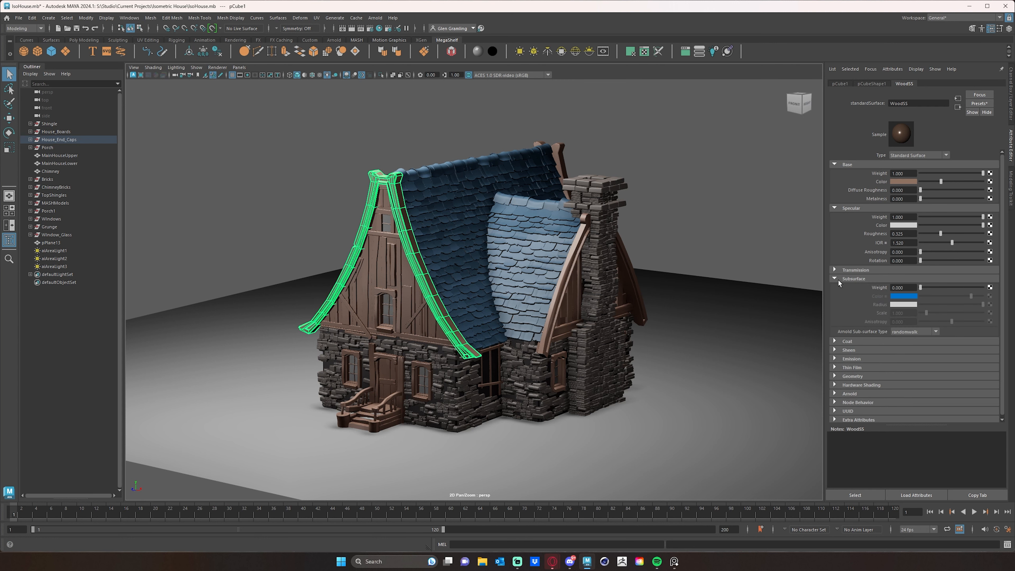
left_click(837, 279)
left_click(836, 288)
left_click(836, 287)
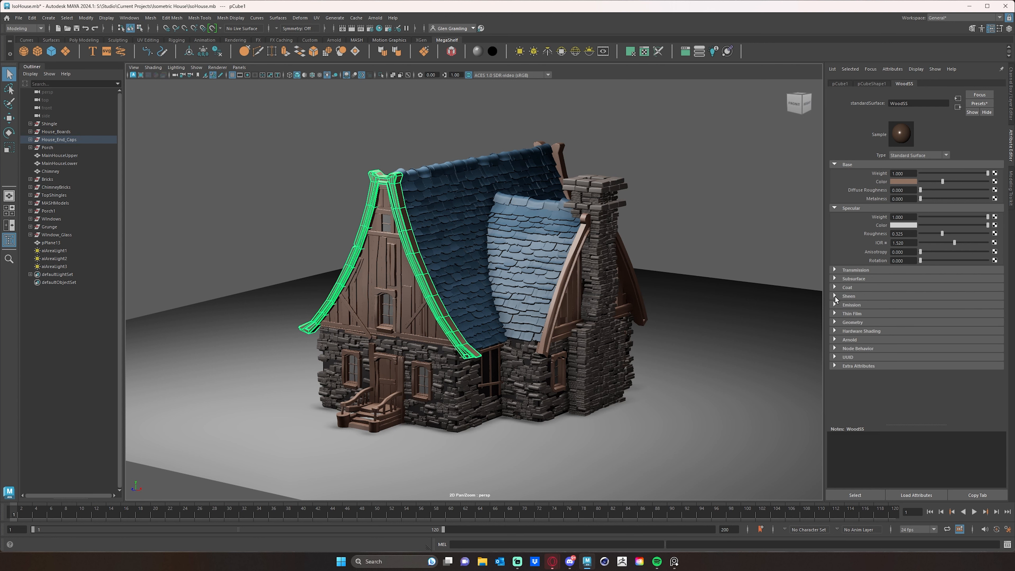
left_click(836, 297)
left_click(835, 296)
left_click(835, 305)
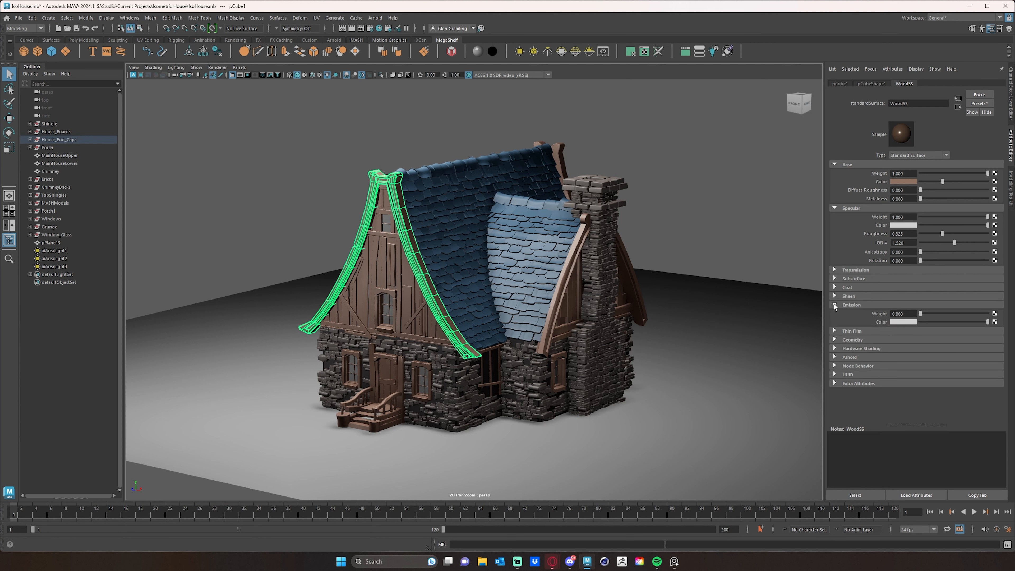
left_click(835, 306)
left_click(835, 313)
left_click(835, 313)
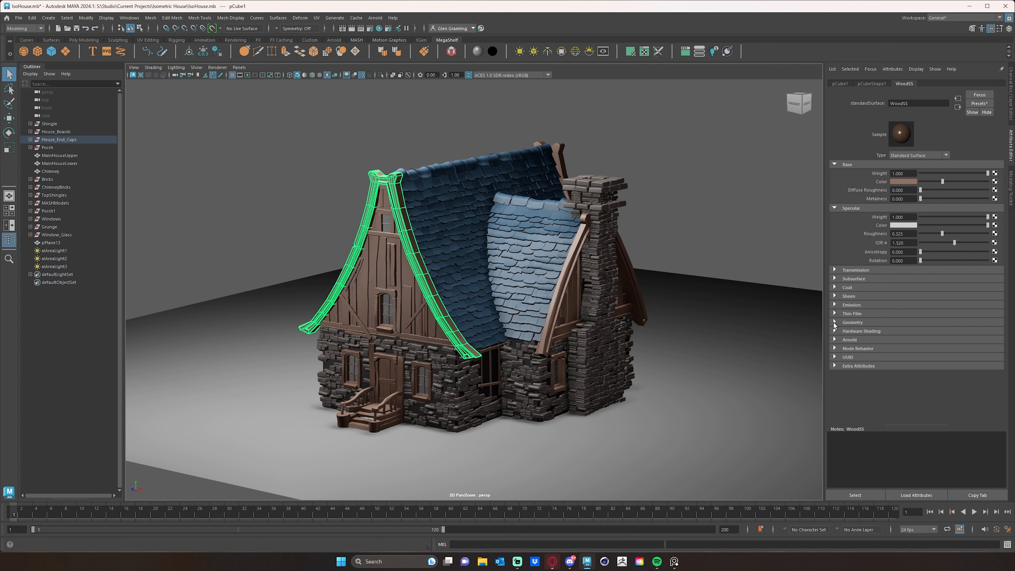
left_click(834, 322)
left_click(834, 323)
Check the transmission, subsurface, coat and sheen settings of the ShingleSS material on the main roof
left_click(457, 226)
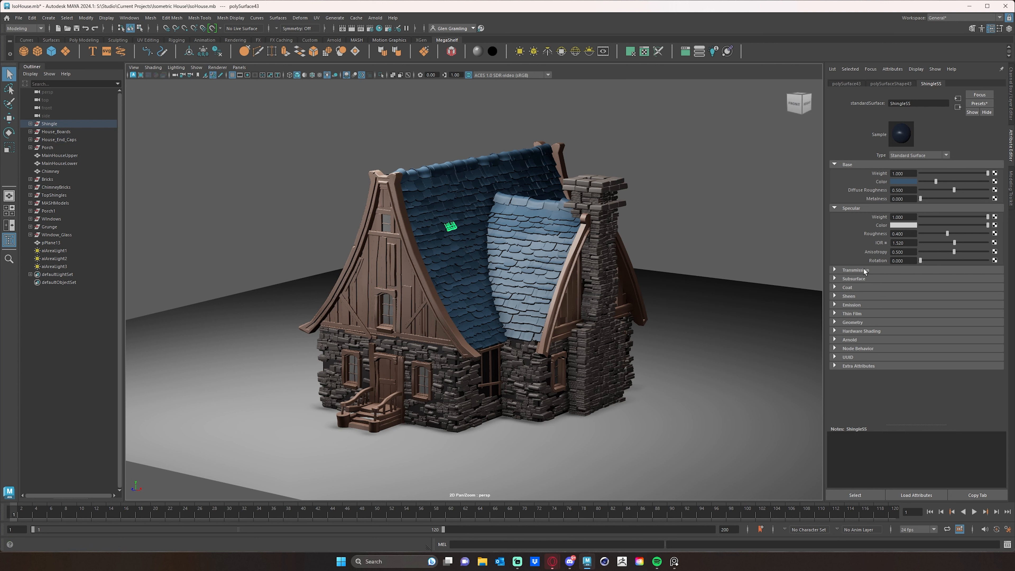
left_click(859, 279)
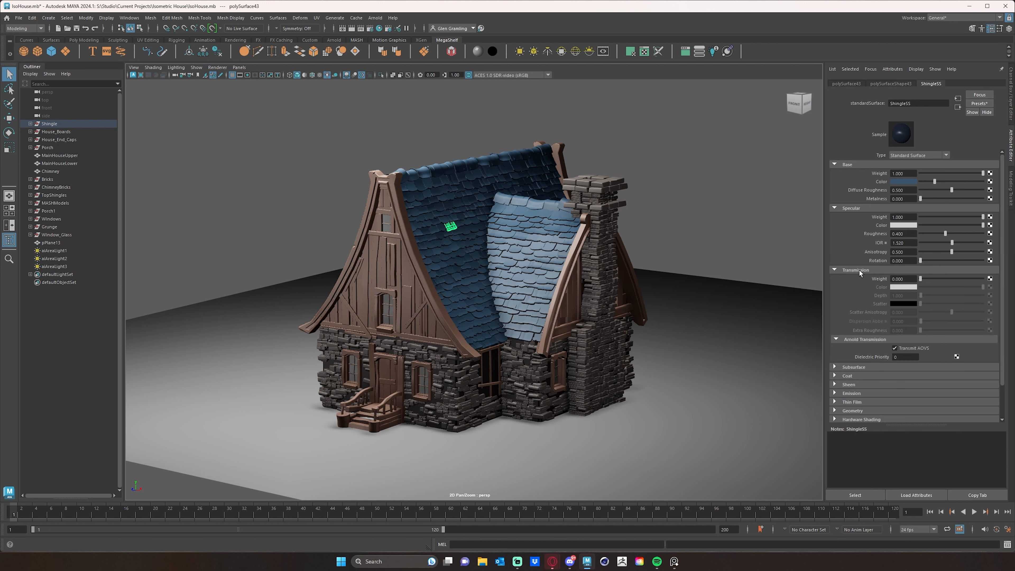
left_click(860, 279)
left_click(859, 278)
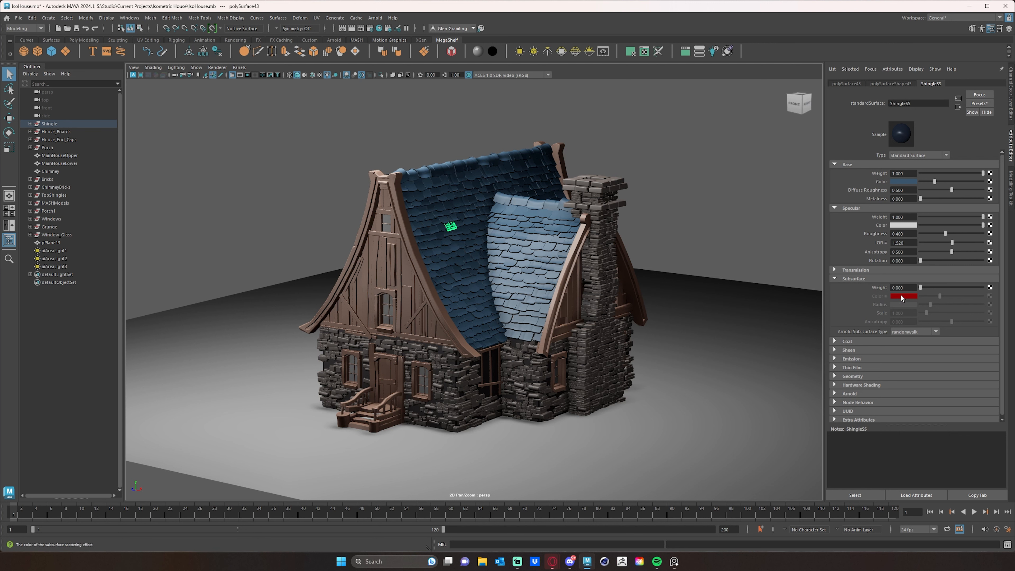
left_click(838, 279)
left_click(851, 288)
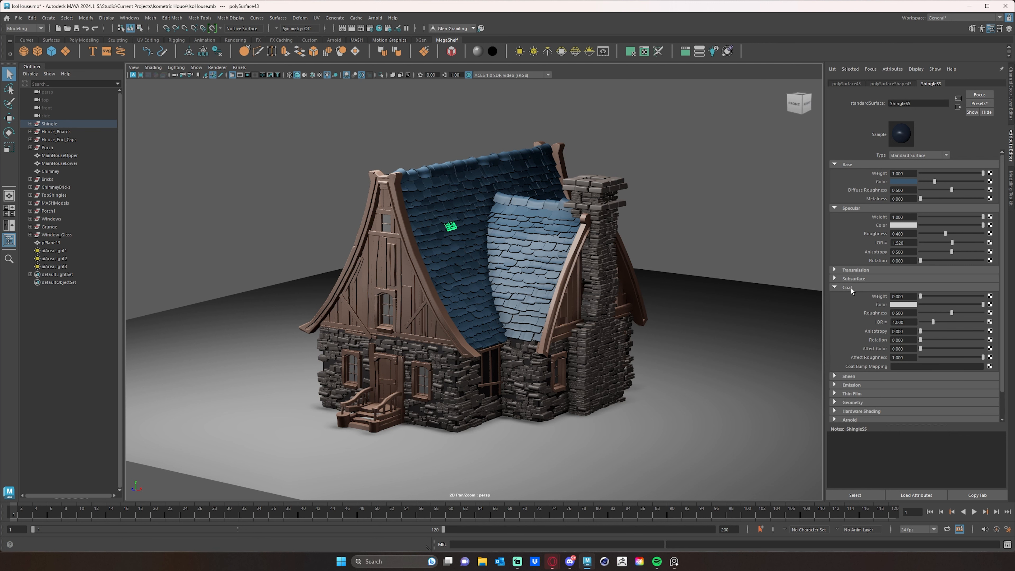
left_click(851, 288)
left_click(854, 296)
left_click(852, 296)
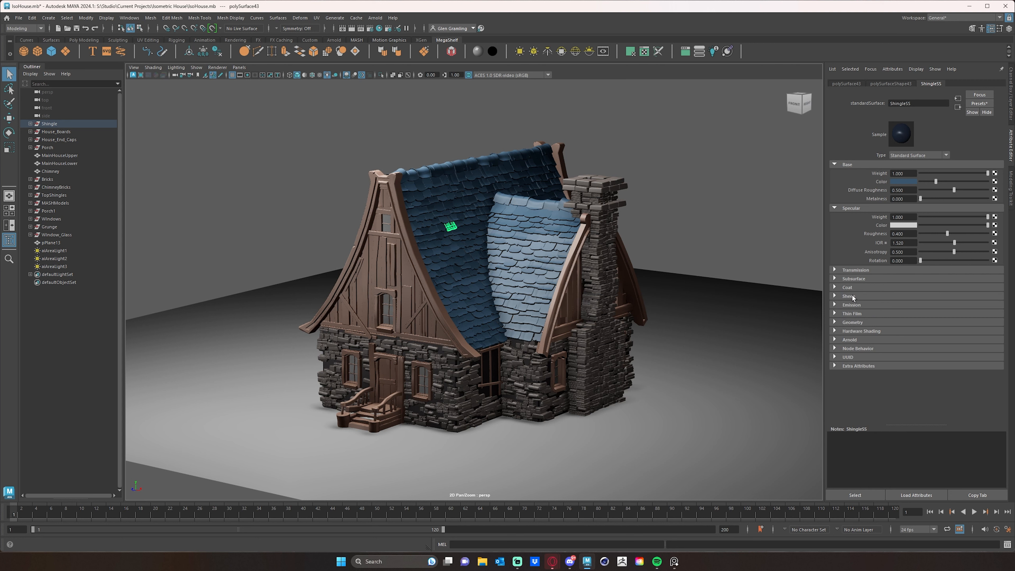
left_click(855, 279)
left_click(855, 278)
Set the subsurface weight of the BrickSS material on the chimney bricks to 0
left_click(601, 244)
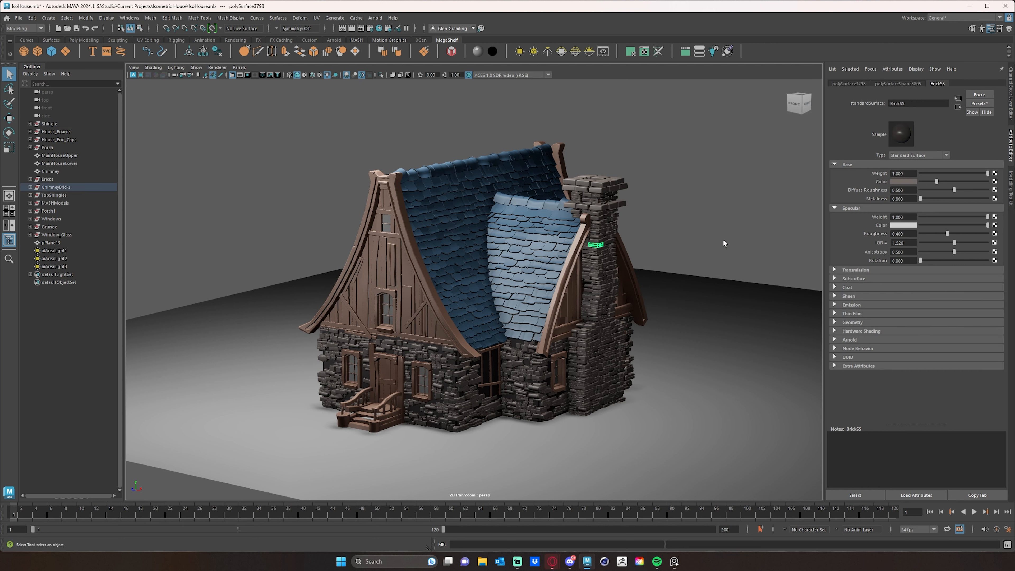
left_click(874, 278)
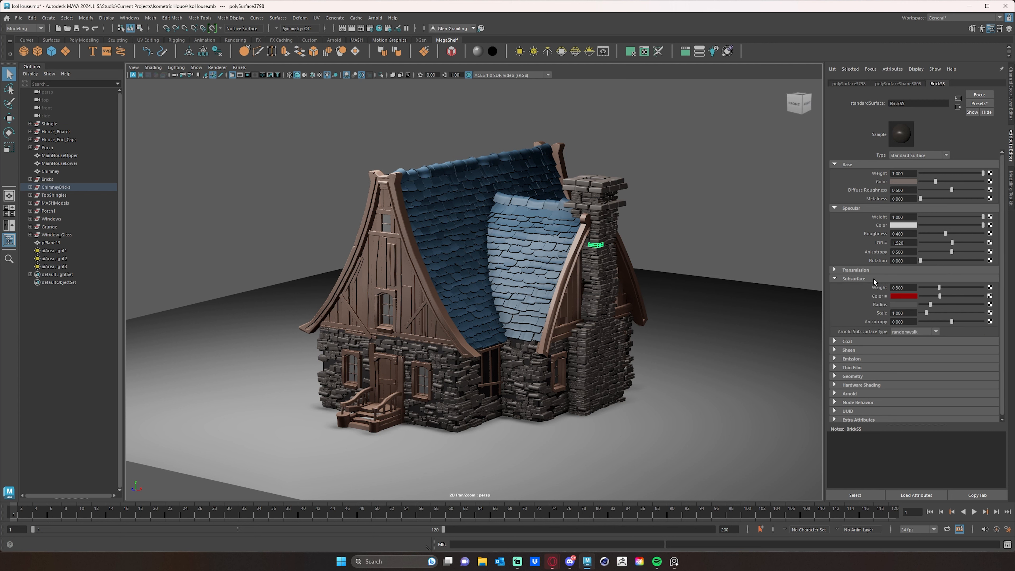
left_click(898, 280)
left_click(899, 281)
left_click_drag(928, 288, 919, 288)
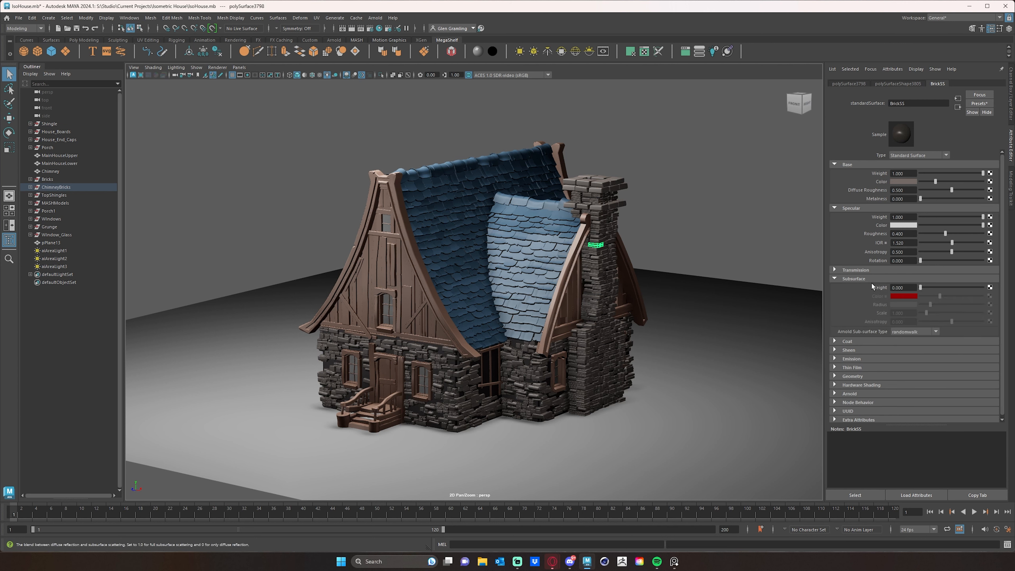
Set the subsurface weight of the ConcreteSS material on the MainHouseLower mesh behind the bricks to 0
left_click(527, 364)
scroll(554, 391, "up", 3)
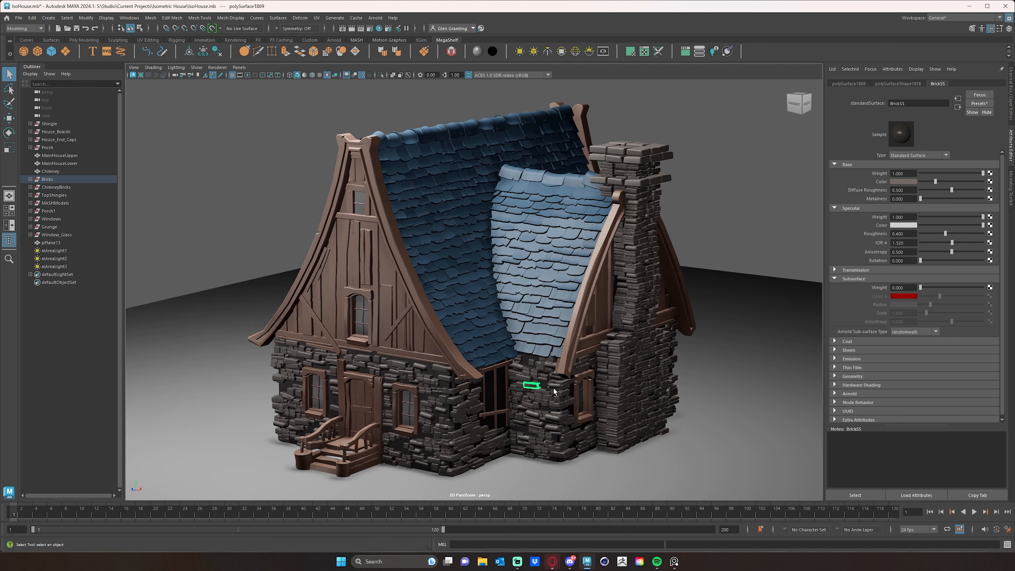
left_click(544, 387)
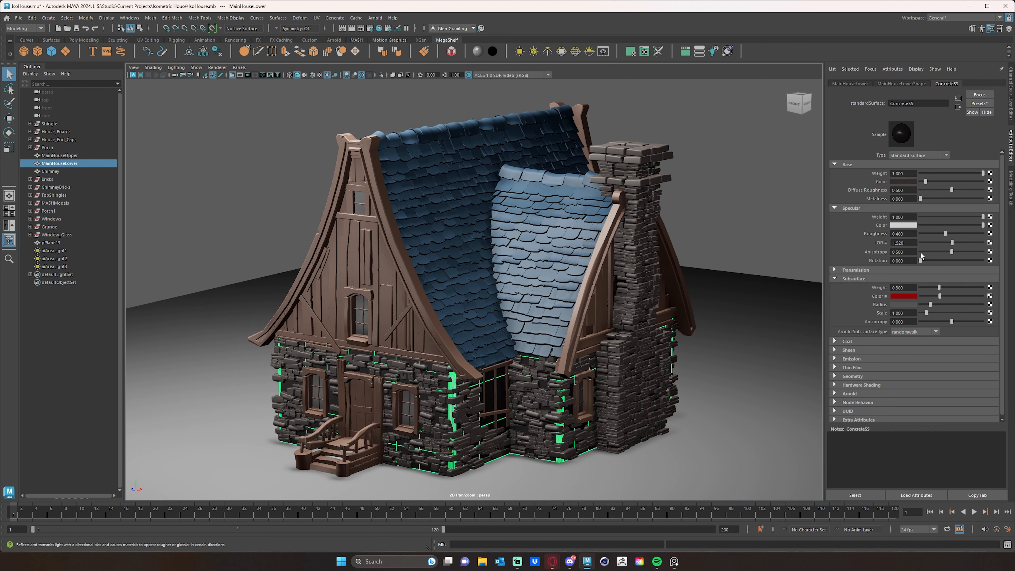
left_click_drag(938, 288, 919, 287)
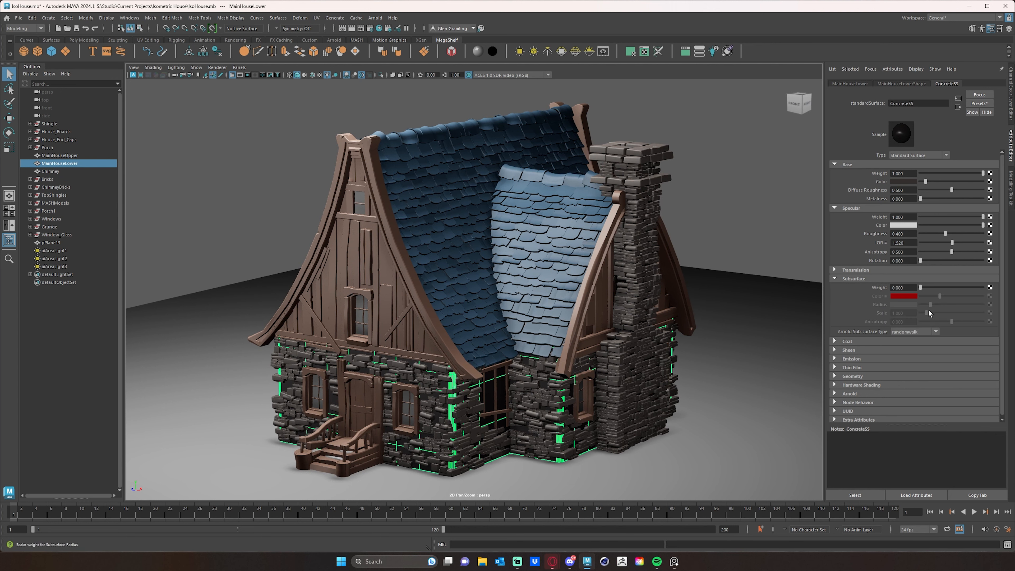
Assign a new Standard Surface material to the glass pane of the small window in the front gable's peak
left_click(679, 367)
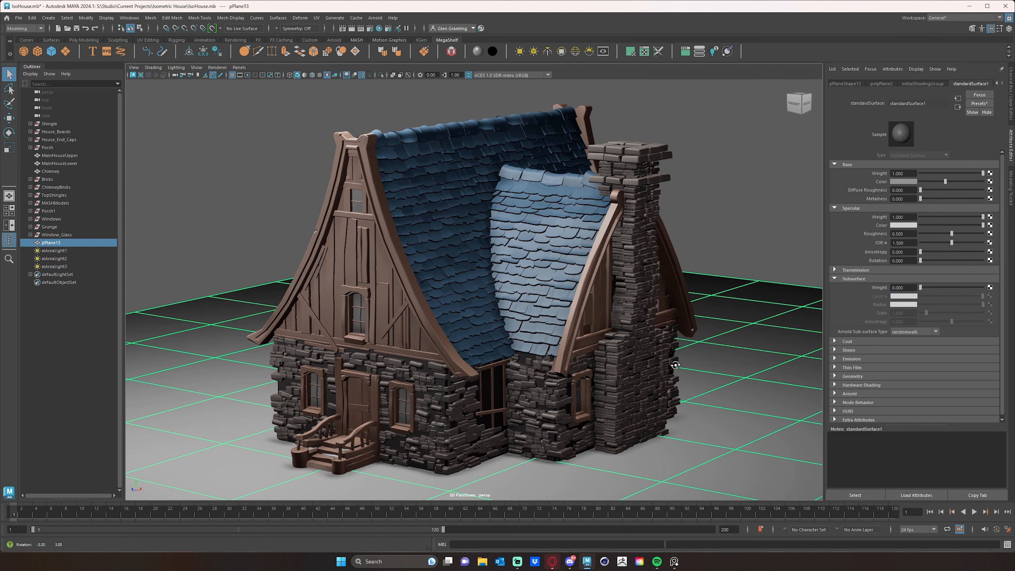
left_click_drag(676, 363, 626, 361, "alt")
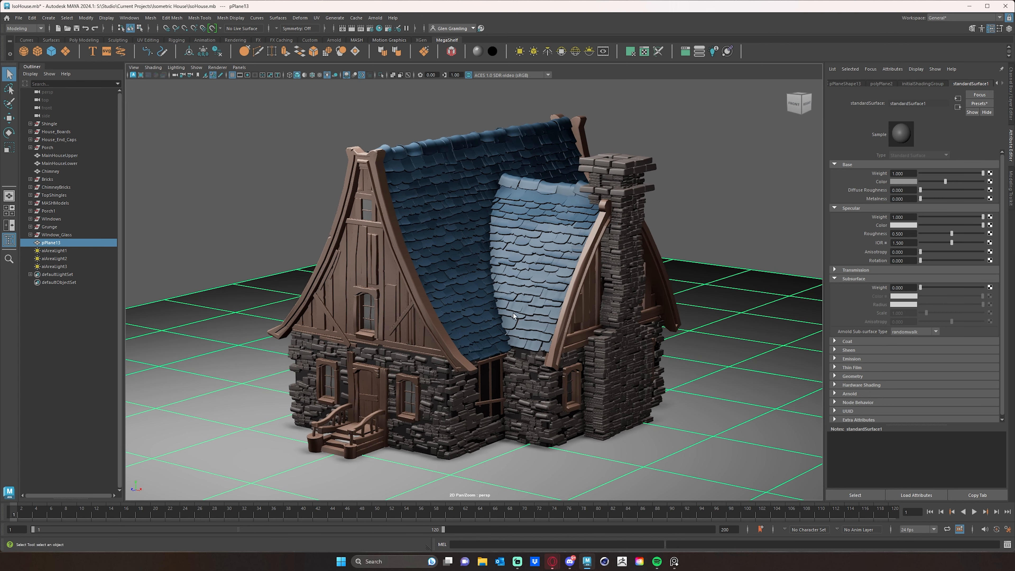
left_click_drag(359, 185, 336, 170, "alt")
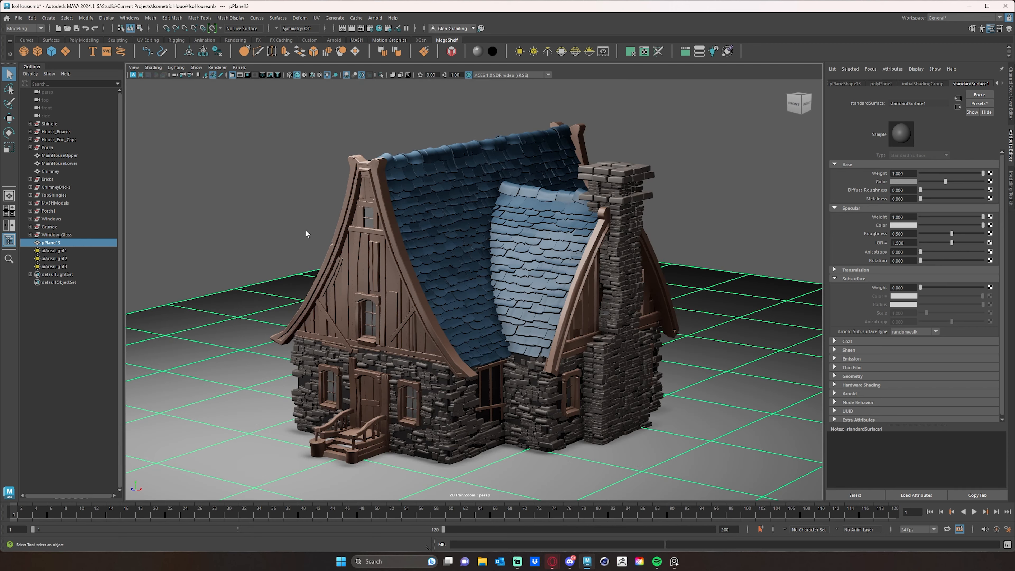
left_click_drag(360, 248, 354, 312, "alt")
scroll(306, 249, "up", 5)
left_click(348, 210)
scroll(354, 312, "up", 3)
scroll(354, 316, "up", 5)
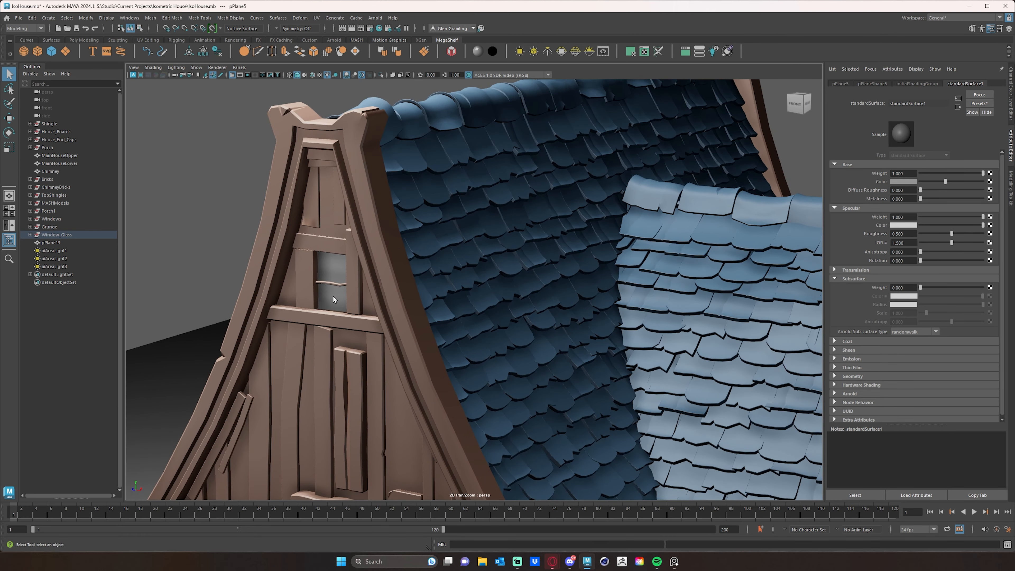
right_click(334, 296)
mouse_move(326, 516)
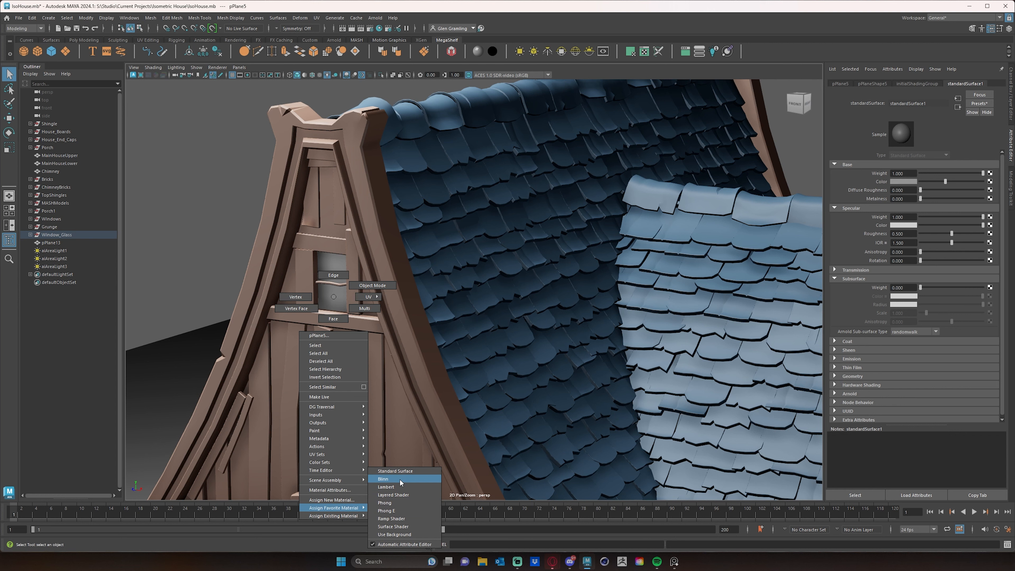
left_click(404, 474)
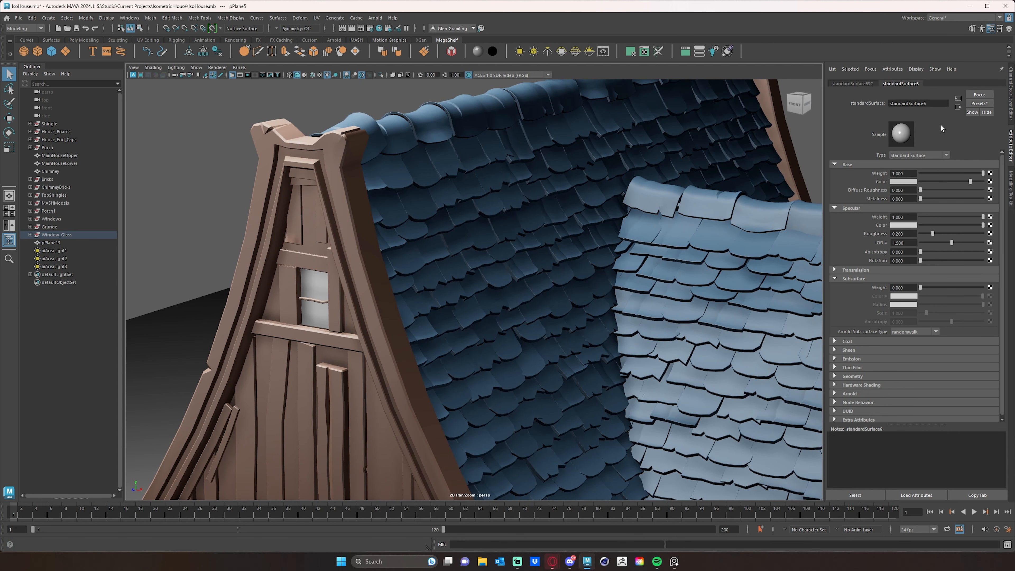
Apply the Frosted_Glass preset to the gable window's new Standard Surface material
left_click(980, 104)
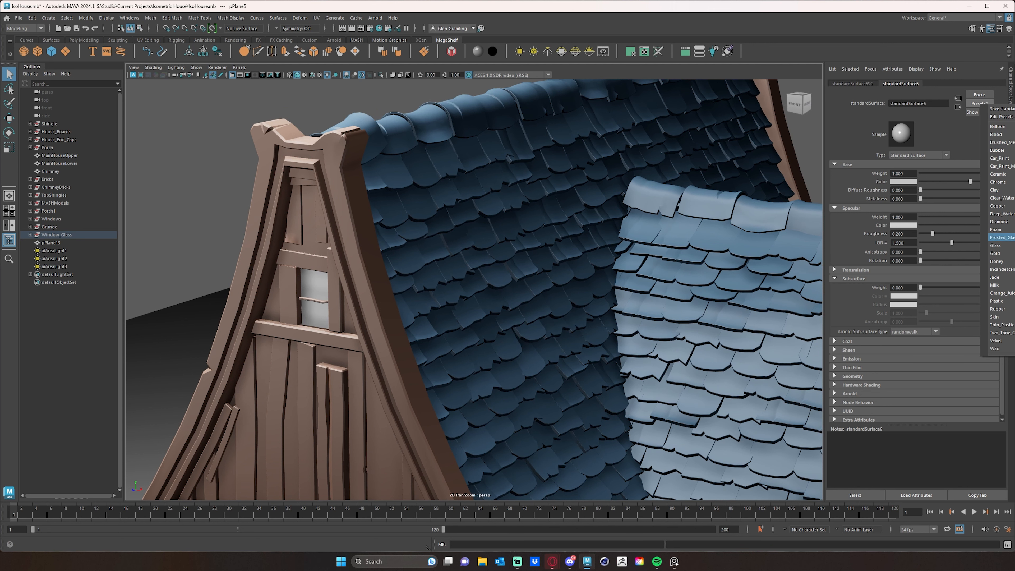
left_click(1001, 237)
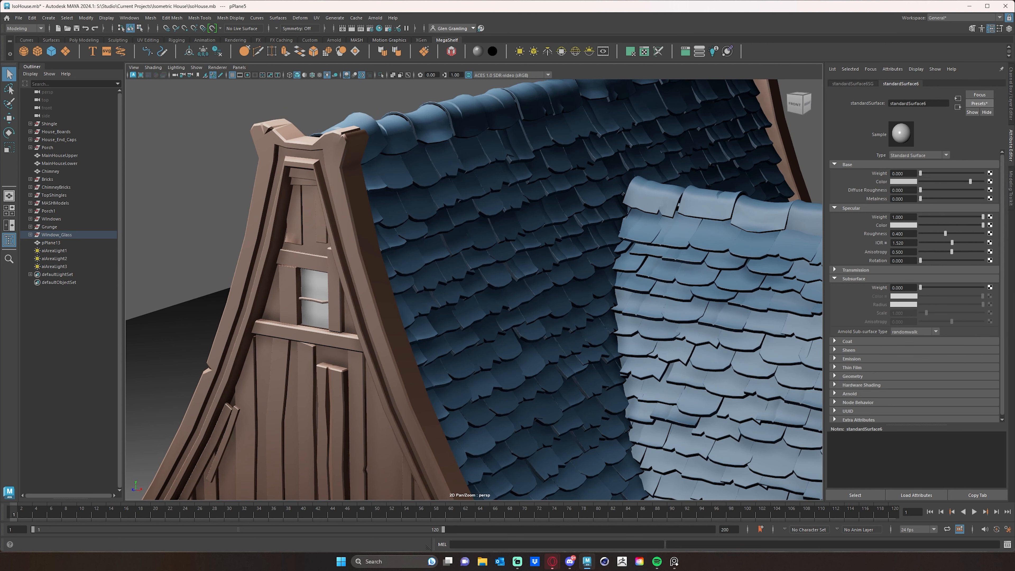
middle_click_drag(333, 319, 384, 252, "alt")
right_click_drag(452, 235, 406, 246, "alt")
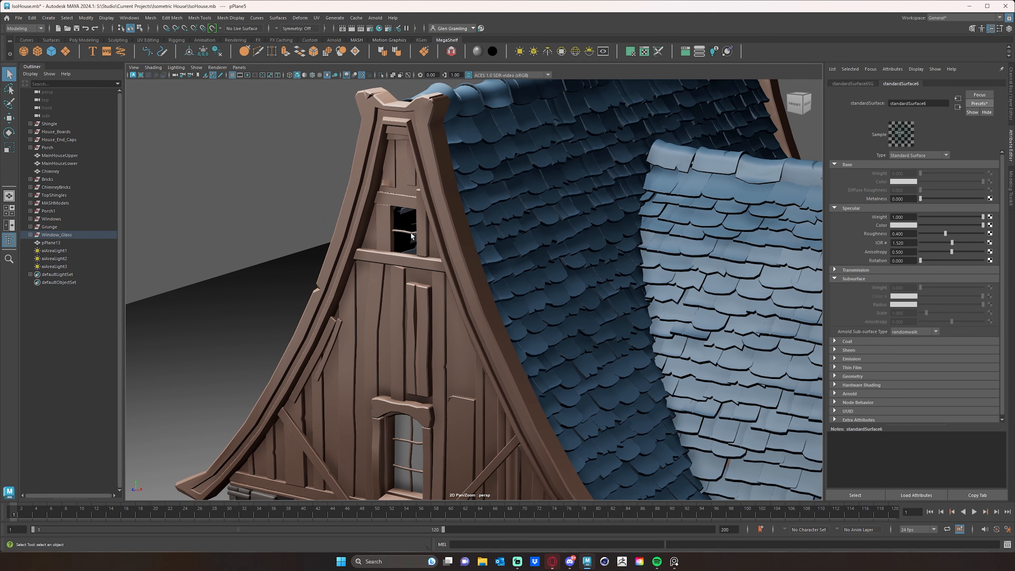
Set the transmission weight of the gable window's glass material to 0
left_click(858, 270)
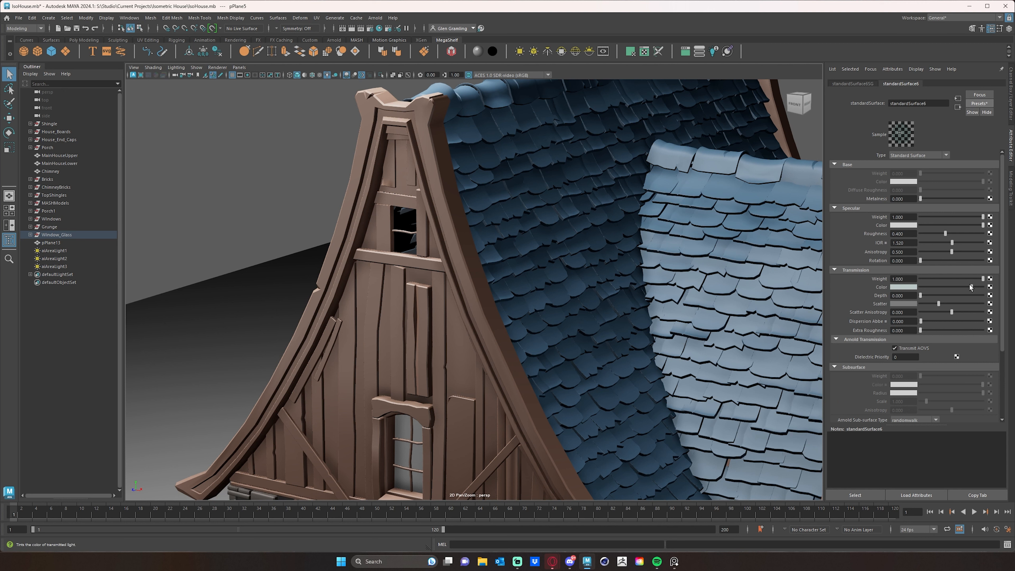
left_click_drag(984, 281, 936, 282)
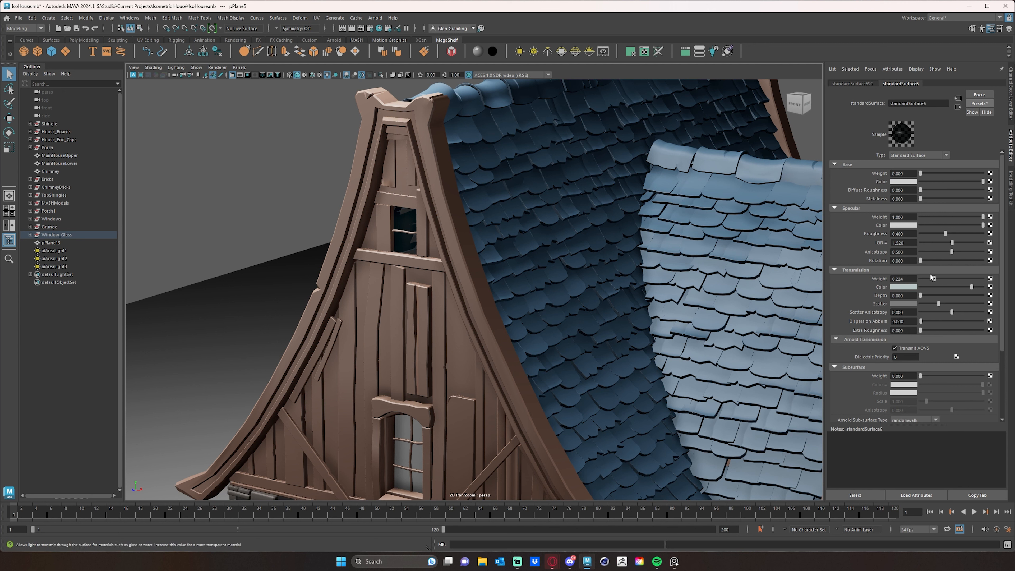
left_click_drag(934, 280, 915, 285)
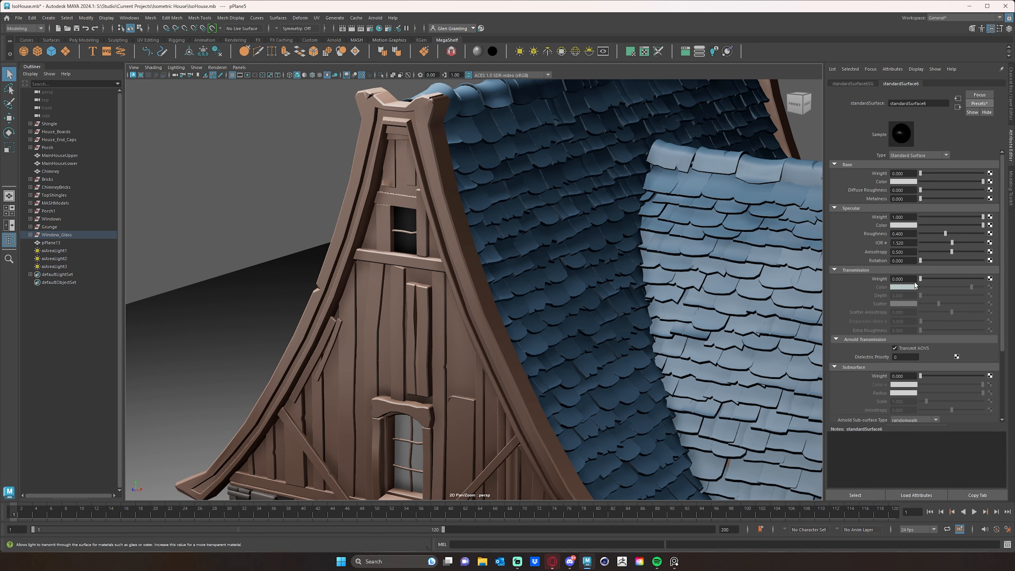
left_click_drag(578, 288, 622, 310, "alt")
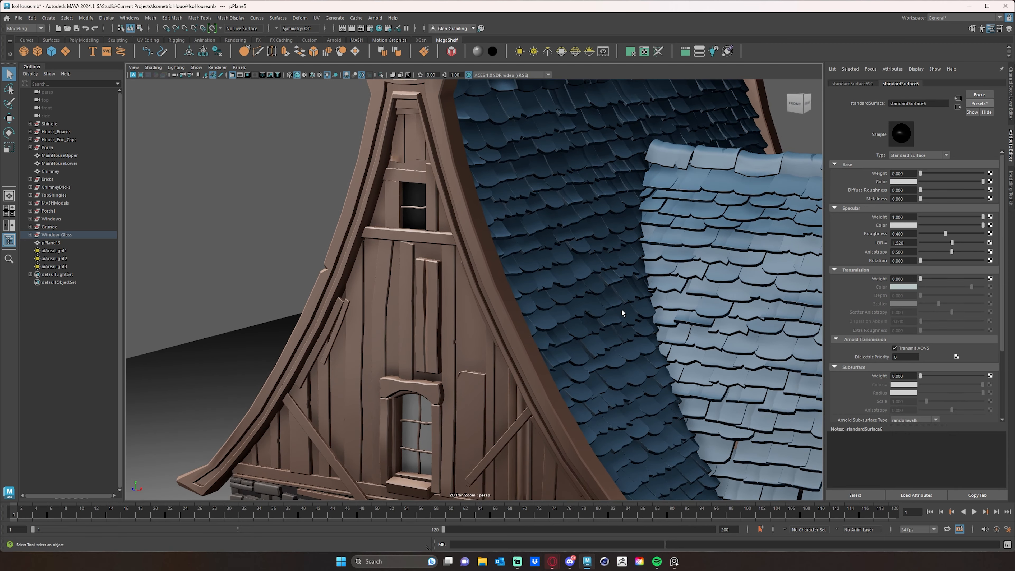
right_click_drag(622, 313, 591, 256, "alt")
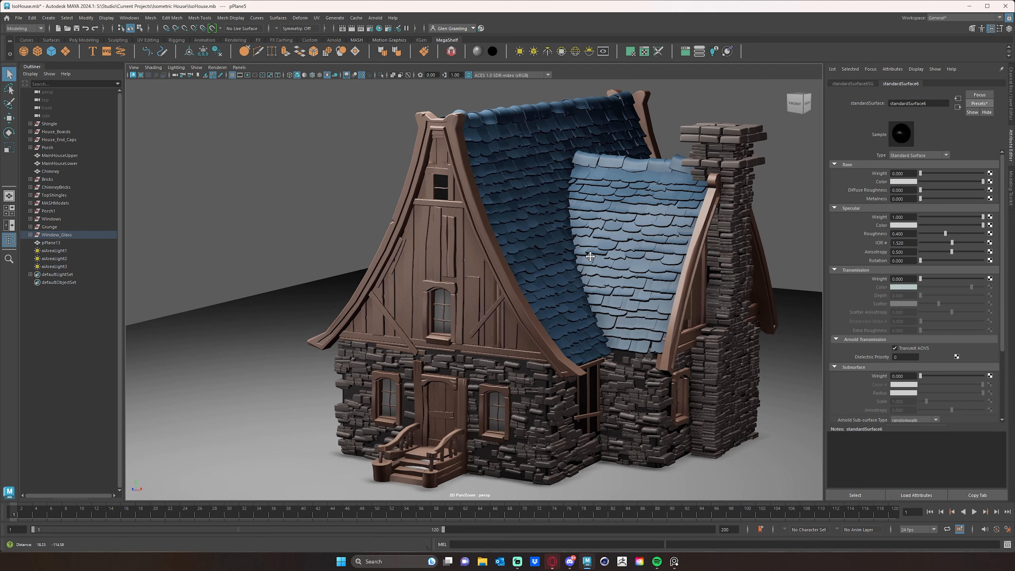
left_click_drag(590, 256, 509, 333, "alt")
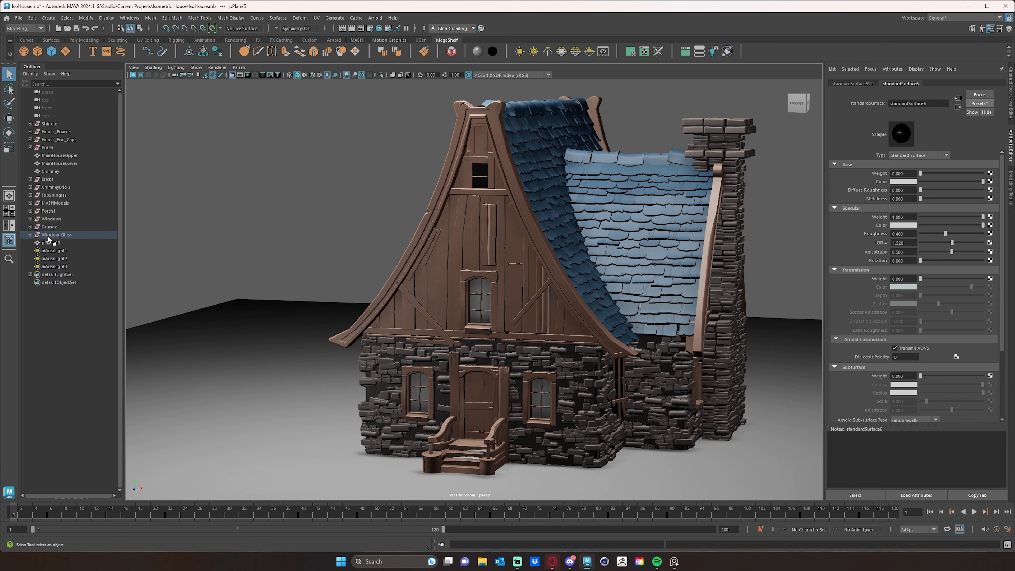
left_click(48, 235)
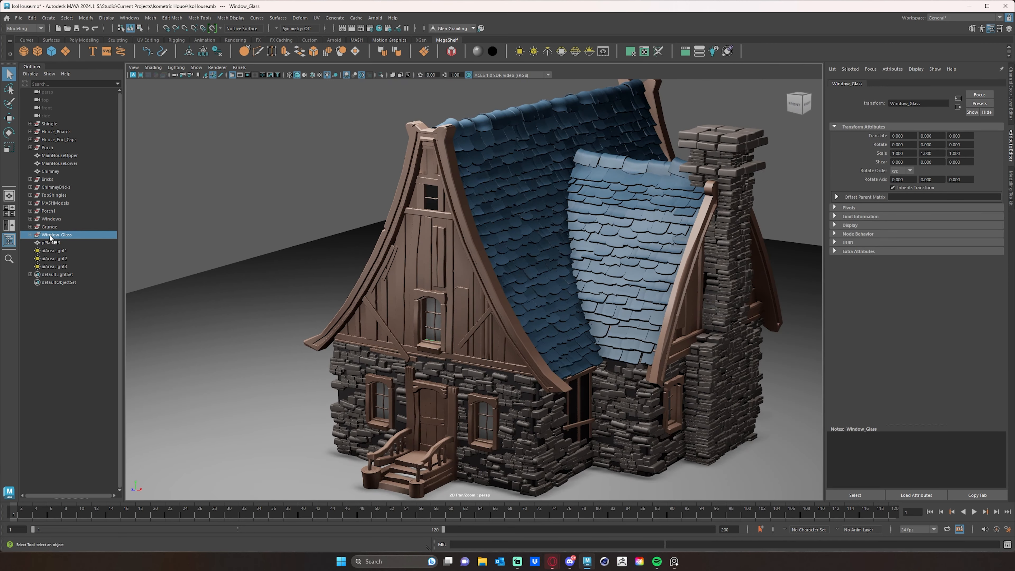
right_click(50, 237)
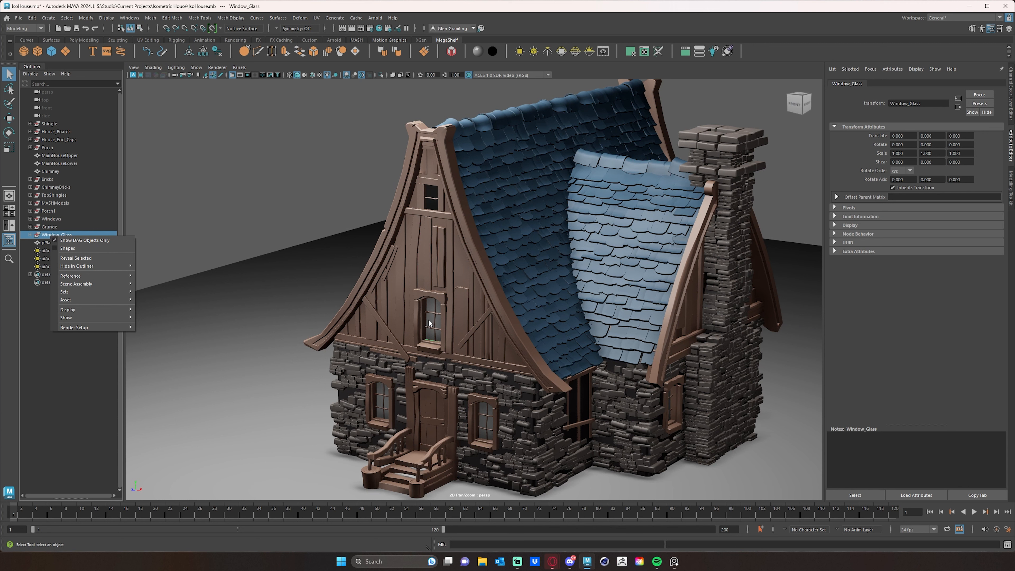
right_click_drag(429, 319, 173, 302)
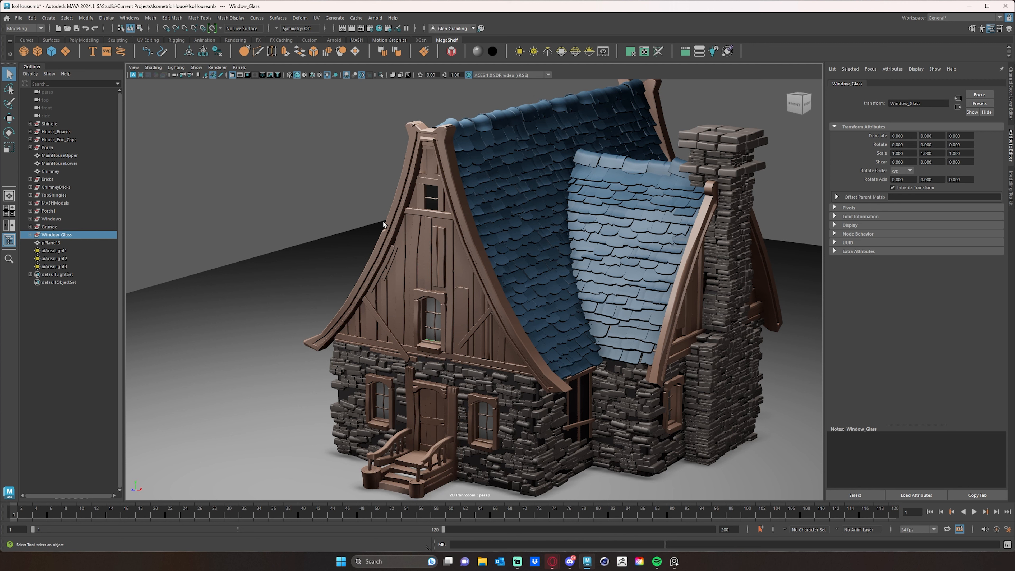
Rename the Standard Surface material on the small gable window's glass as WindowGlassSS
left_click(435, 197)
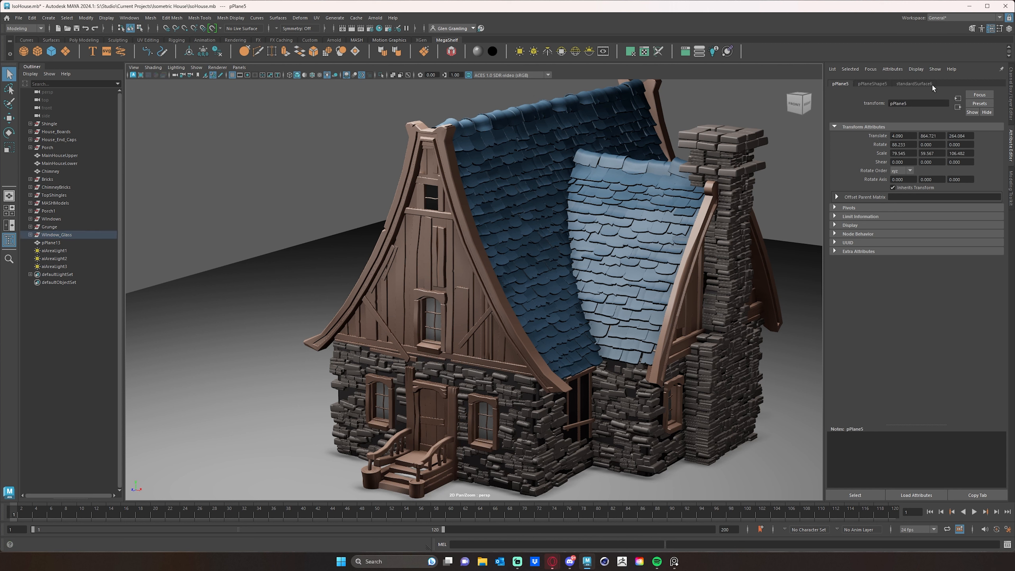
left_click(919, 84)
double_click(943, 102)
type("Wind")
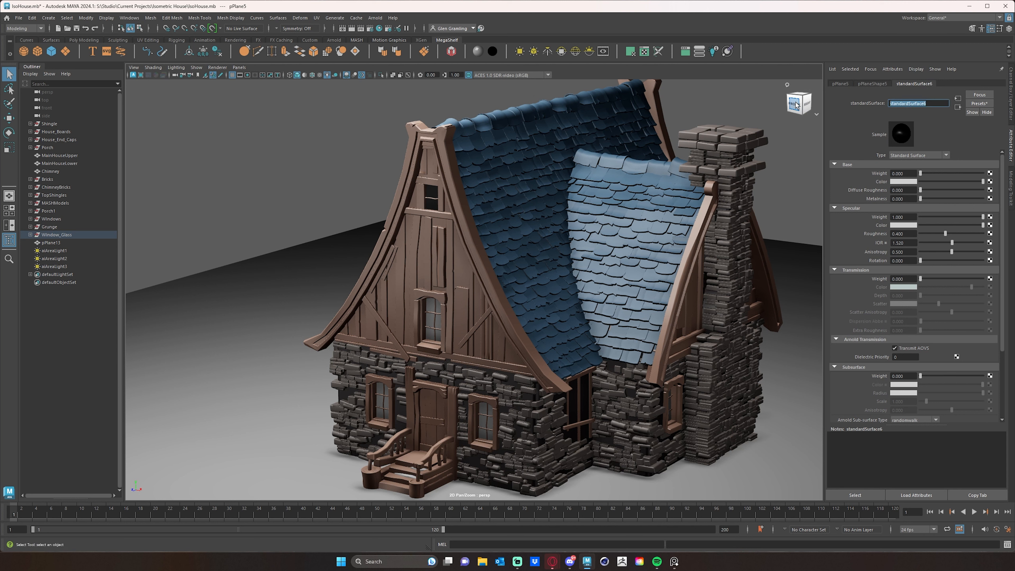
type("owGlassSS")
key("Return")
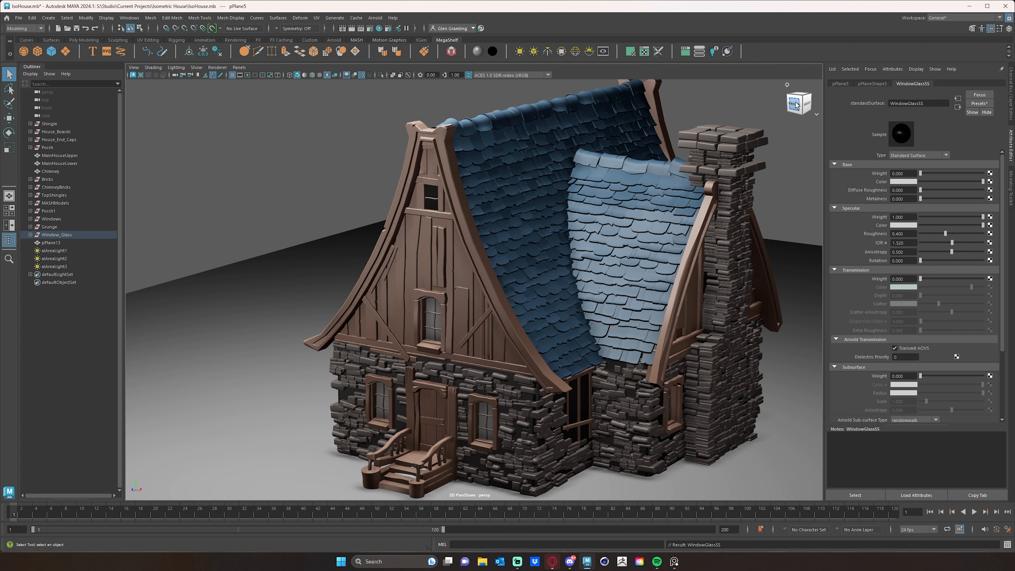
Assign the existing WindowGlassSS material to the whole Window_Glass group
left_click(56, 235)
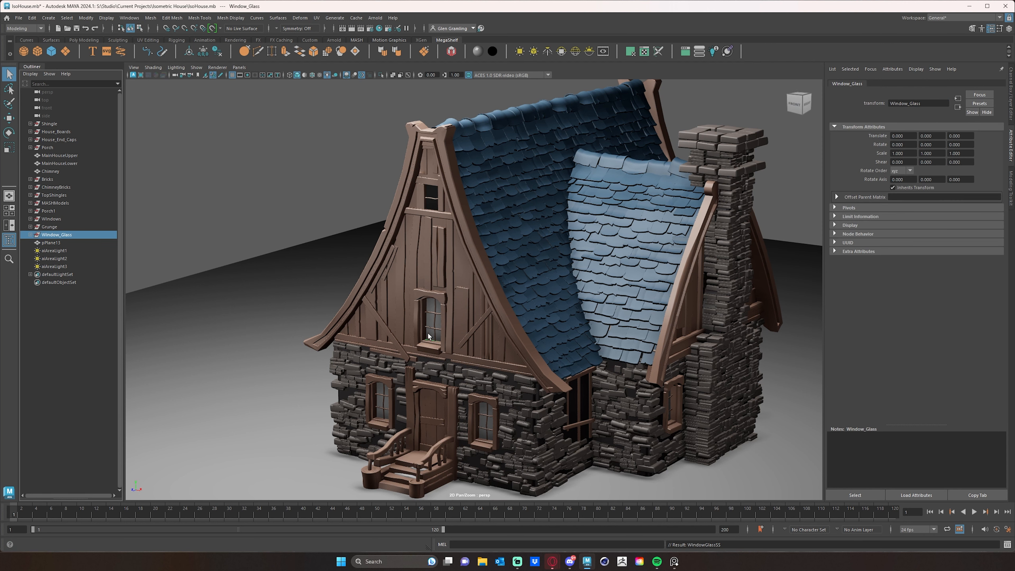
right_click_drag(430, 325, 495, 519)
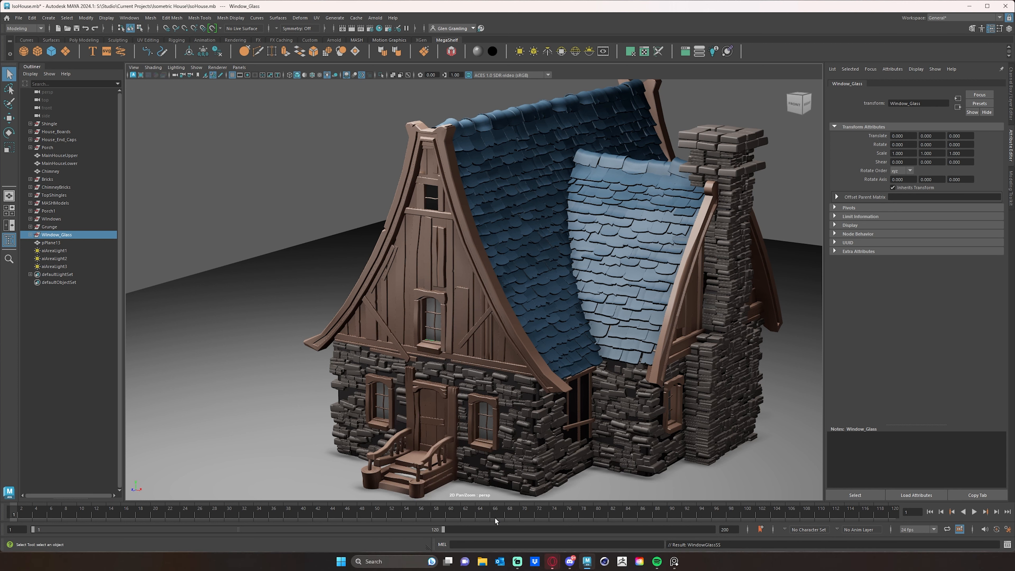
left_click(253, 312)
Render the house with Arnold in the perspective viewport and inspect its materials from several angles
left_click_drag(326, 354, 648, 372, "alt")
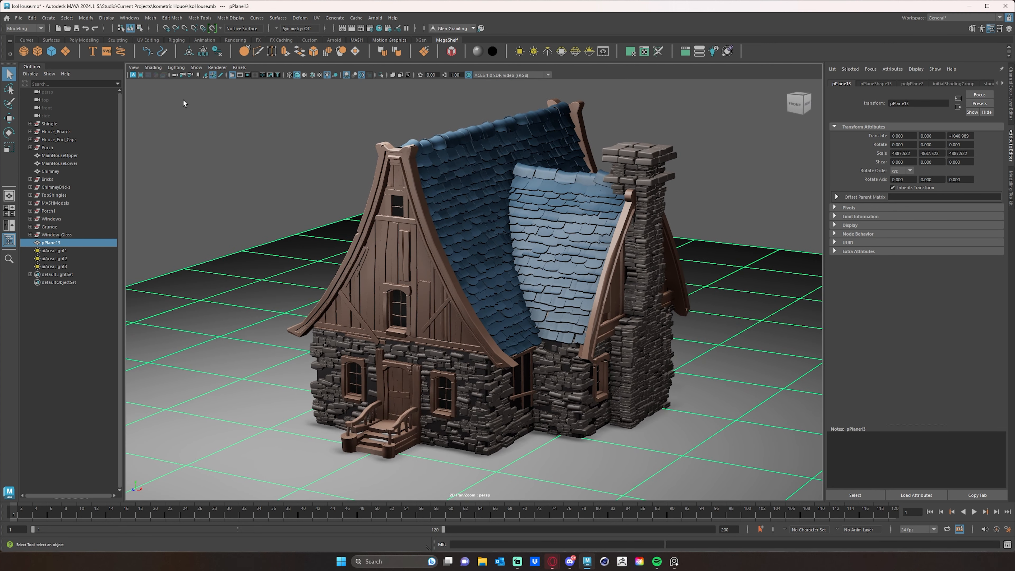
left_click(134, 76)
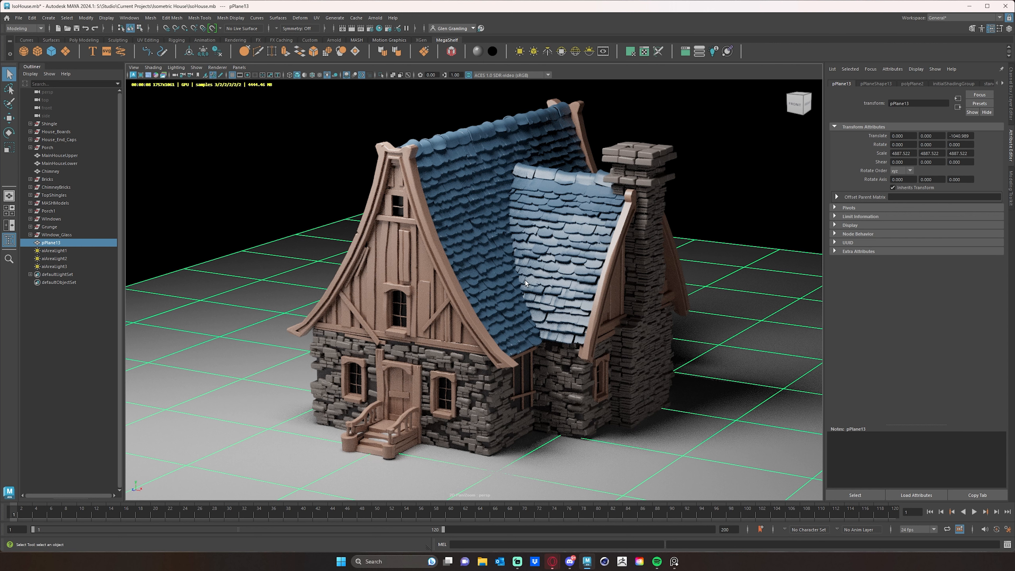
left_click_drag(571, 322, 556, 323, "alt")
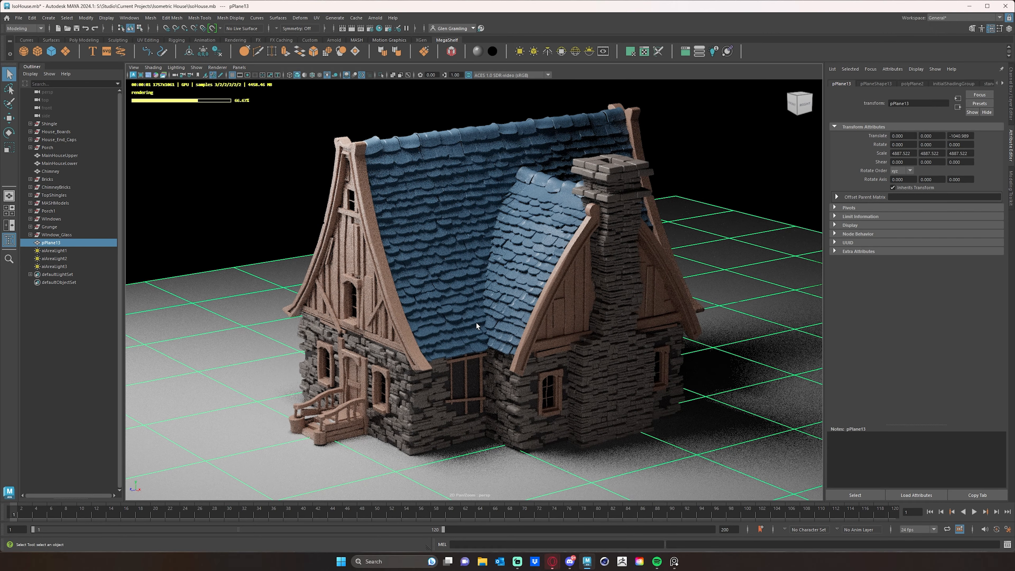
left_click_drag(476, 322, 540, 320, "alt")
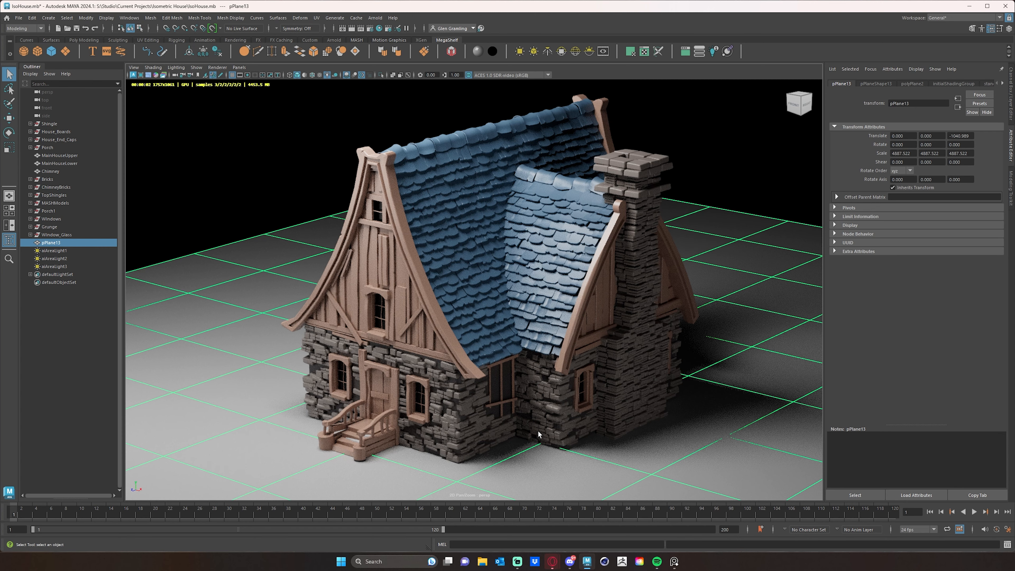
left_click_drag(537, 430, 567, 438, "alt")
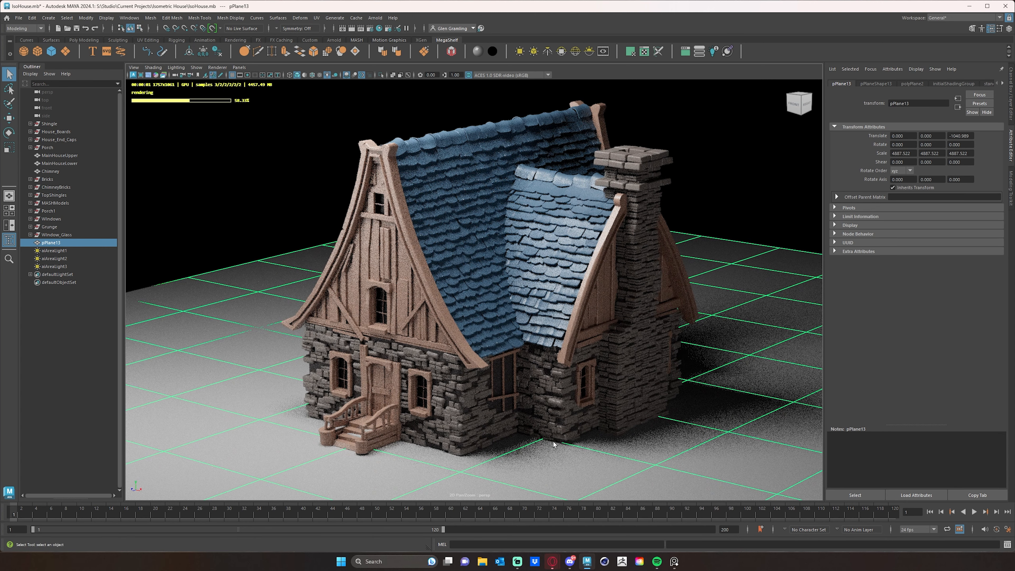